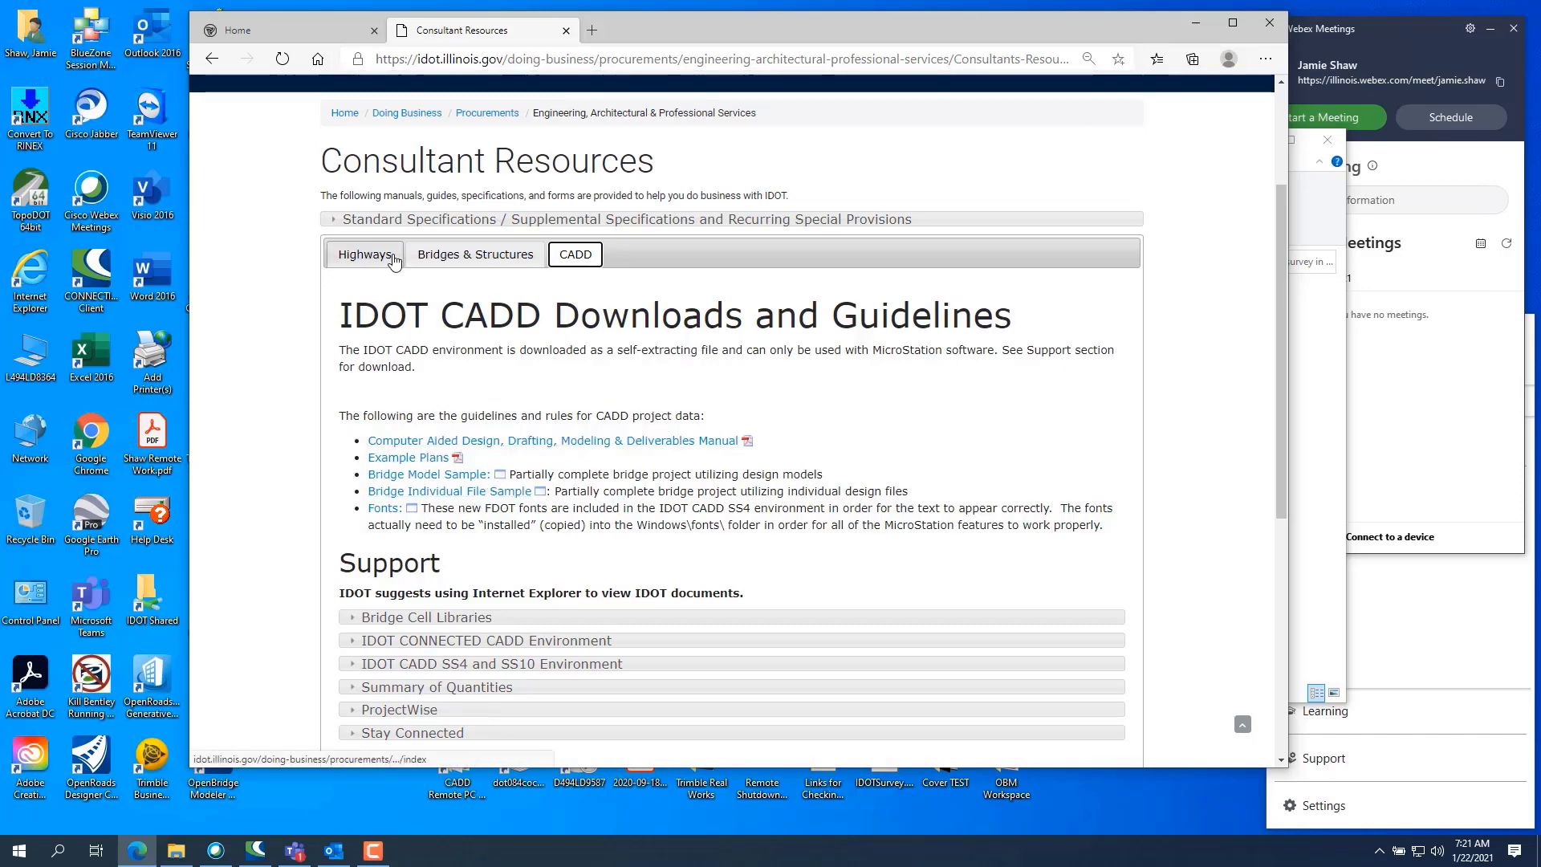
# Go back from the Consultant Resources page to the Illinois Department of Transportation home page.
pyautogui.scroll(2, 394, 260)
pyautogui.scroll(-1, 394, 265)
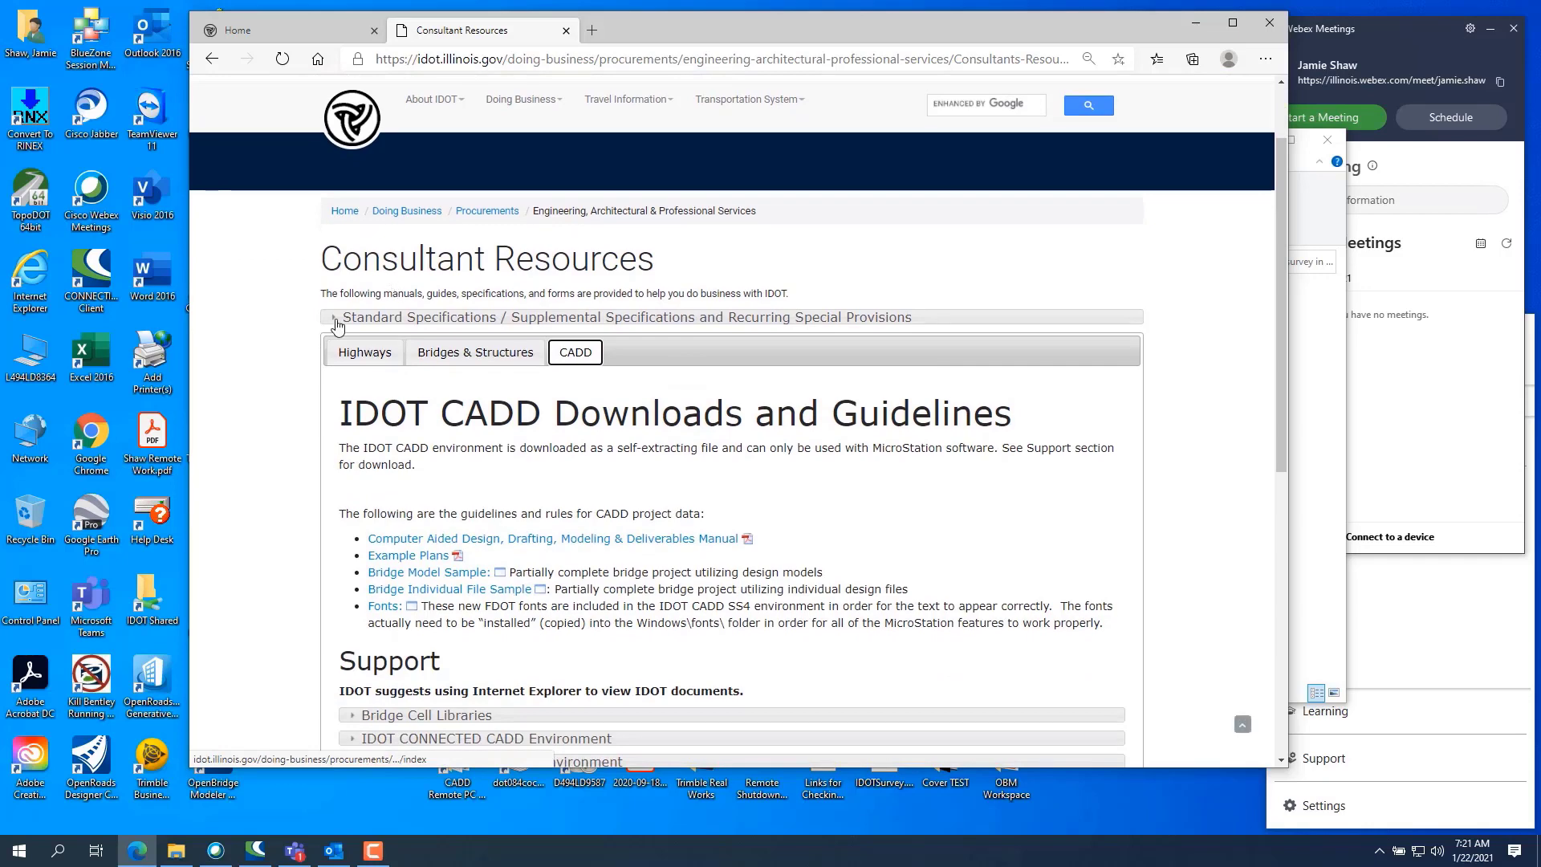
pyautogui.scroll(1, 322, 365)
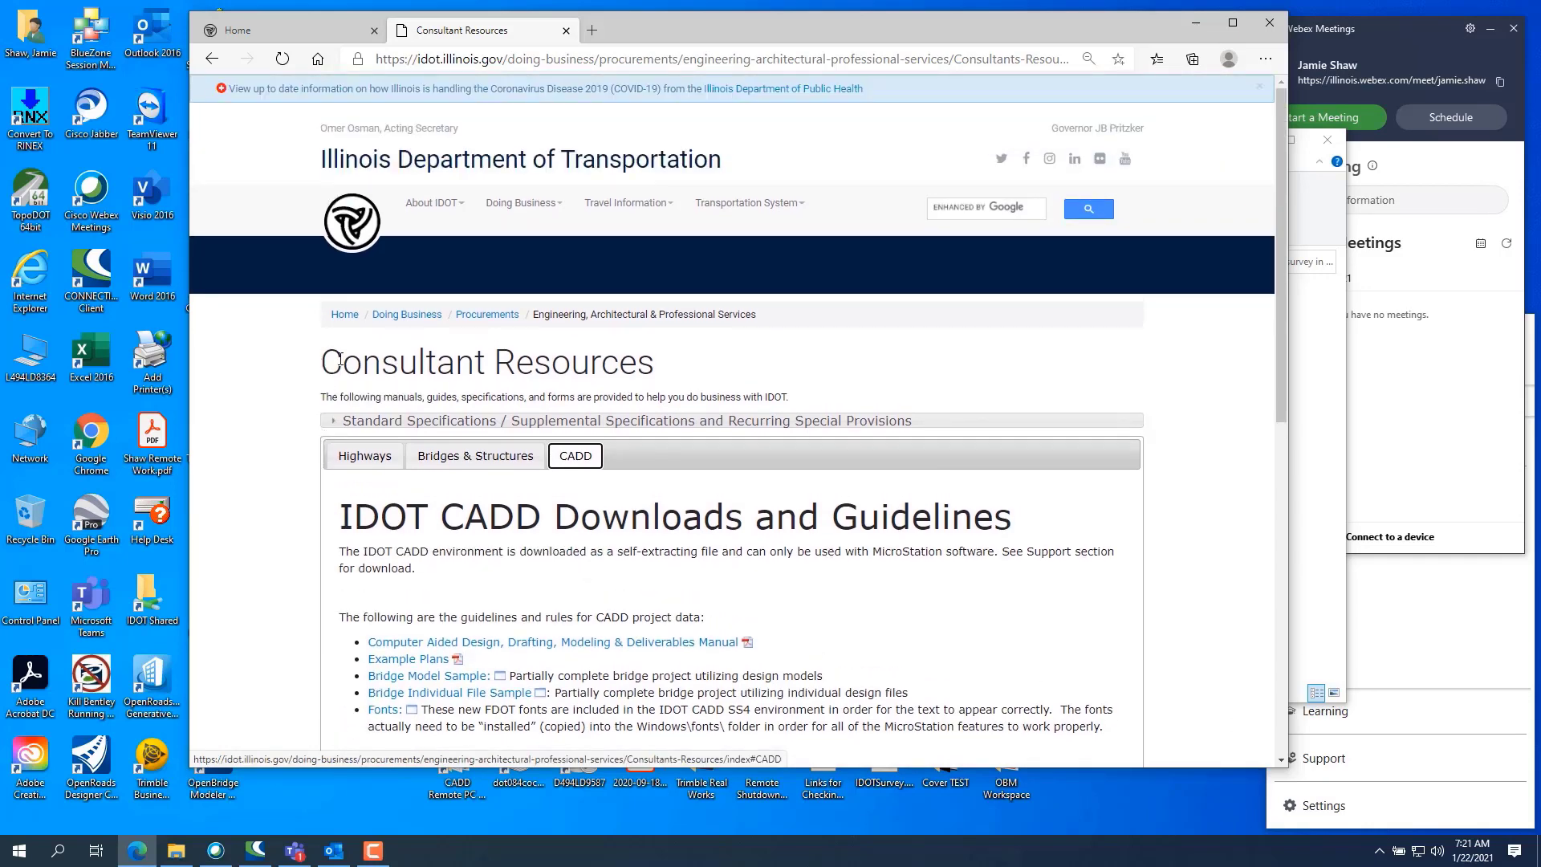
pyautogui.click(210, 60)
pyautogui.click(211, 59)
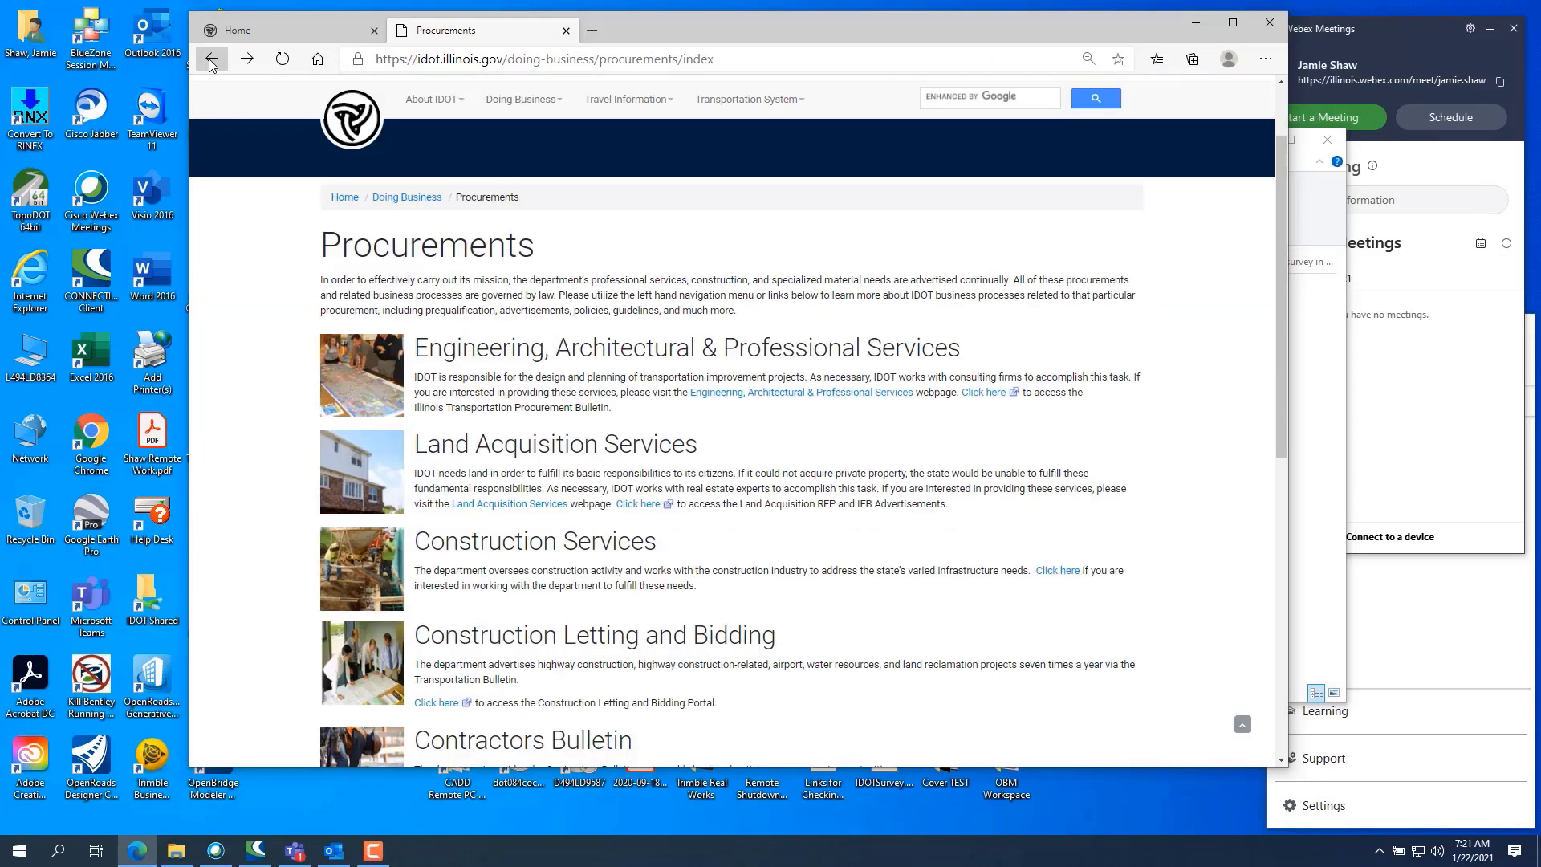
pyautogui.click(210, 59)
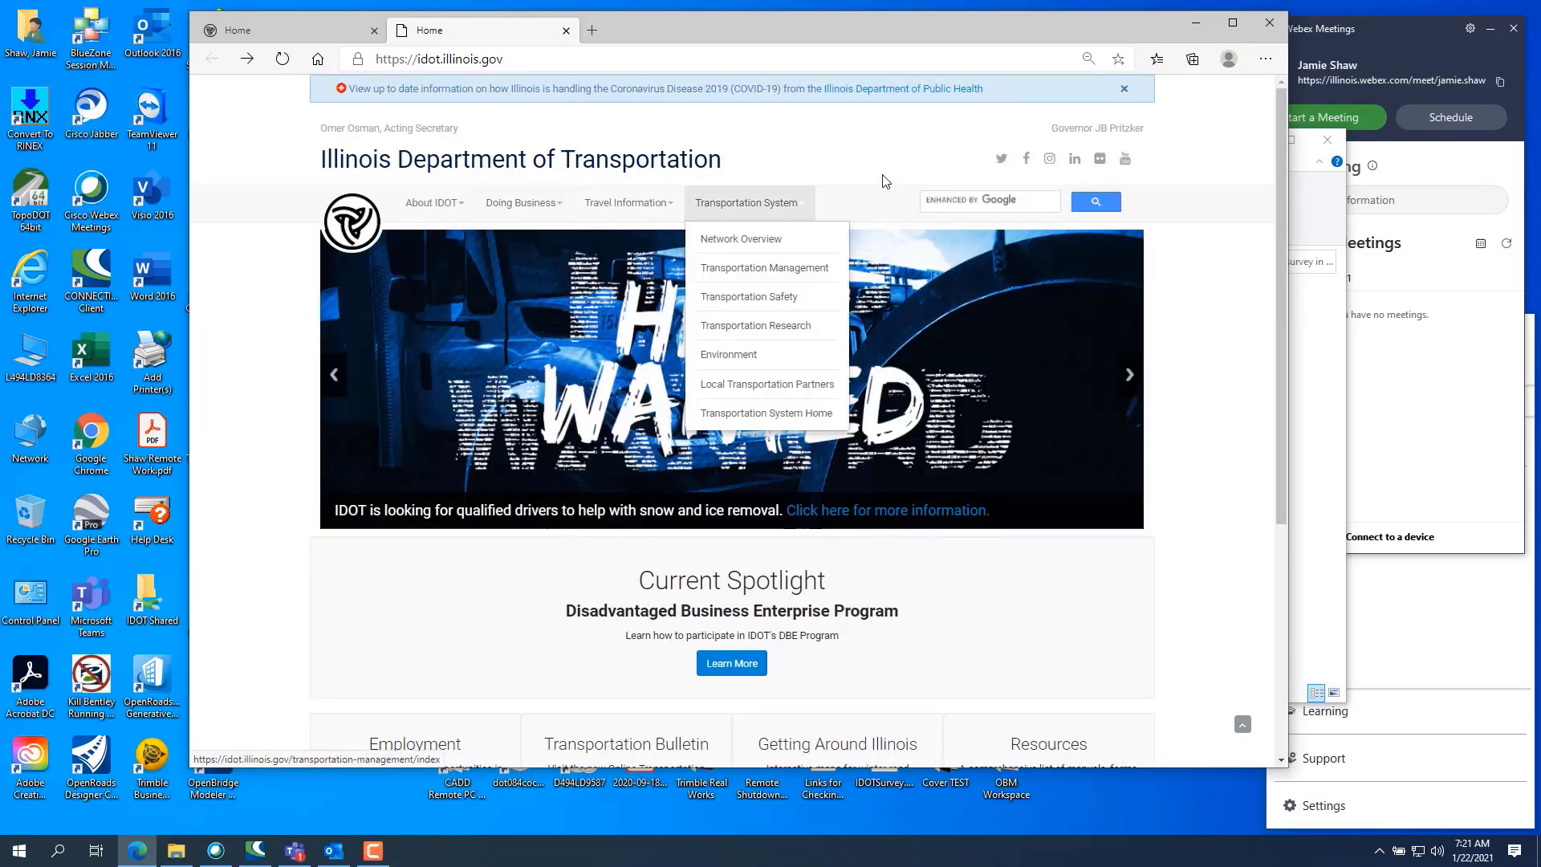
# Open the Procurements page under Doing Business and follow its link to Engineering, Architectural & Professional Services.
pyautogui.moveTo(554, 209)
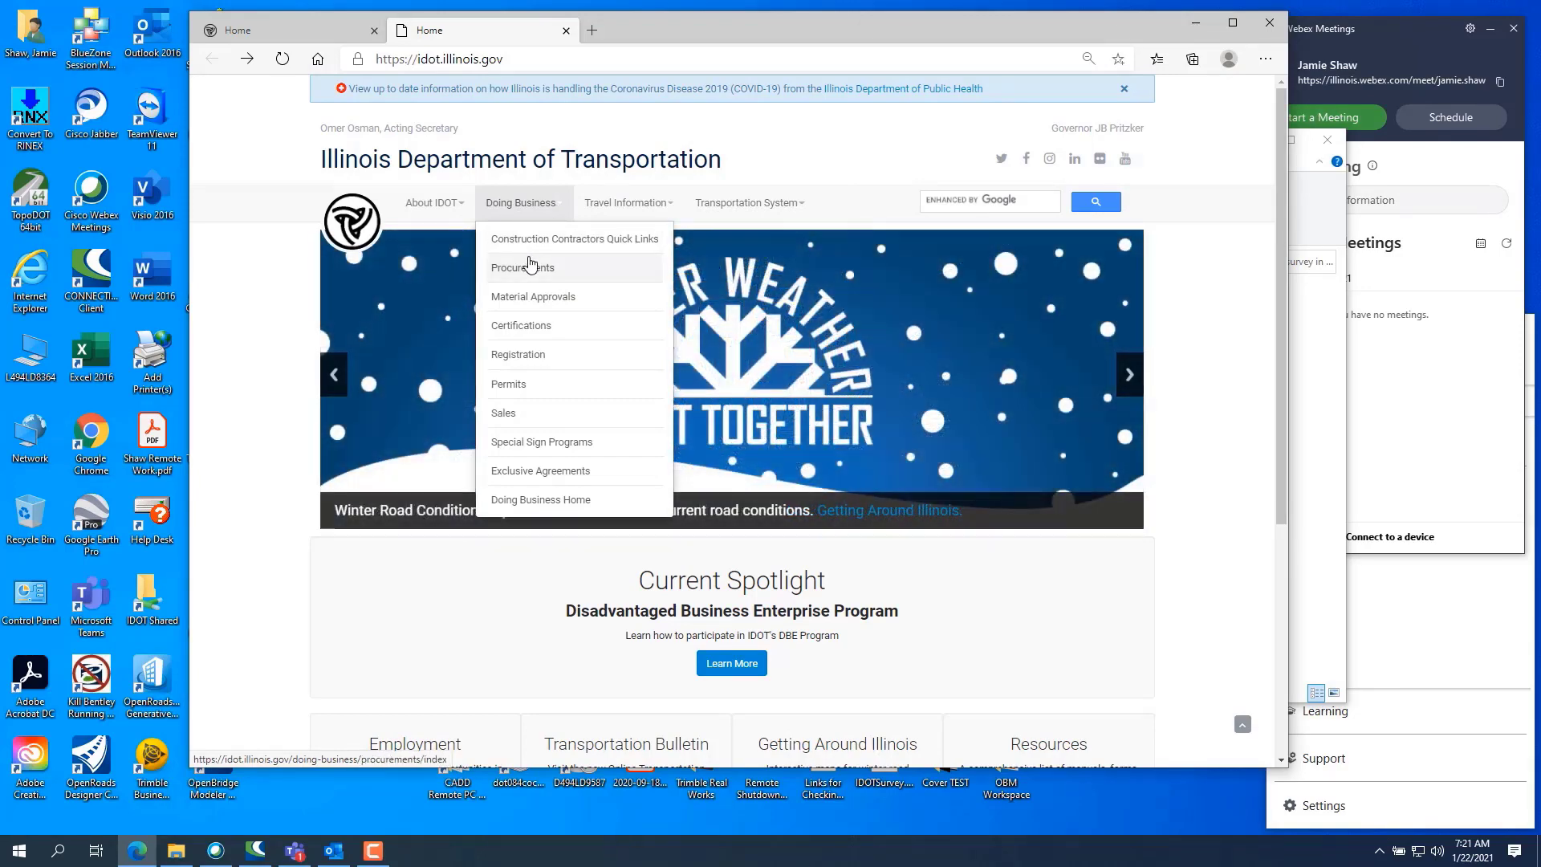
pyautogui.click(529, 268)
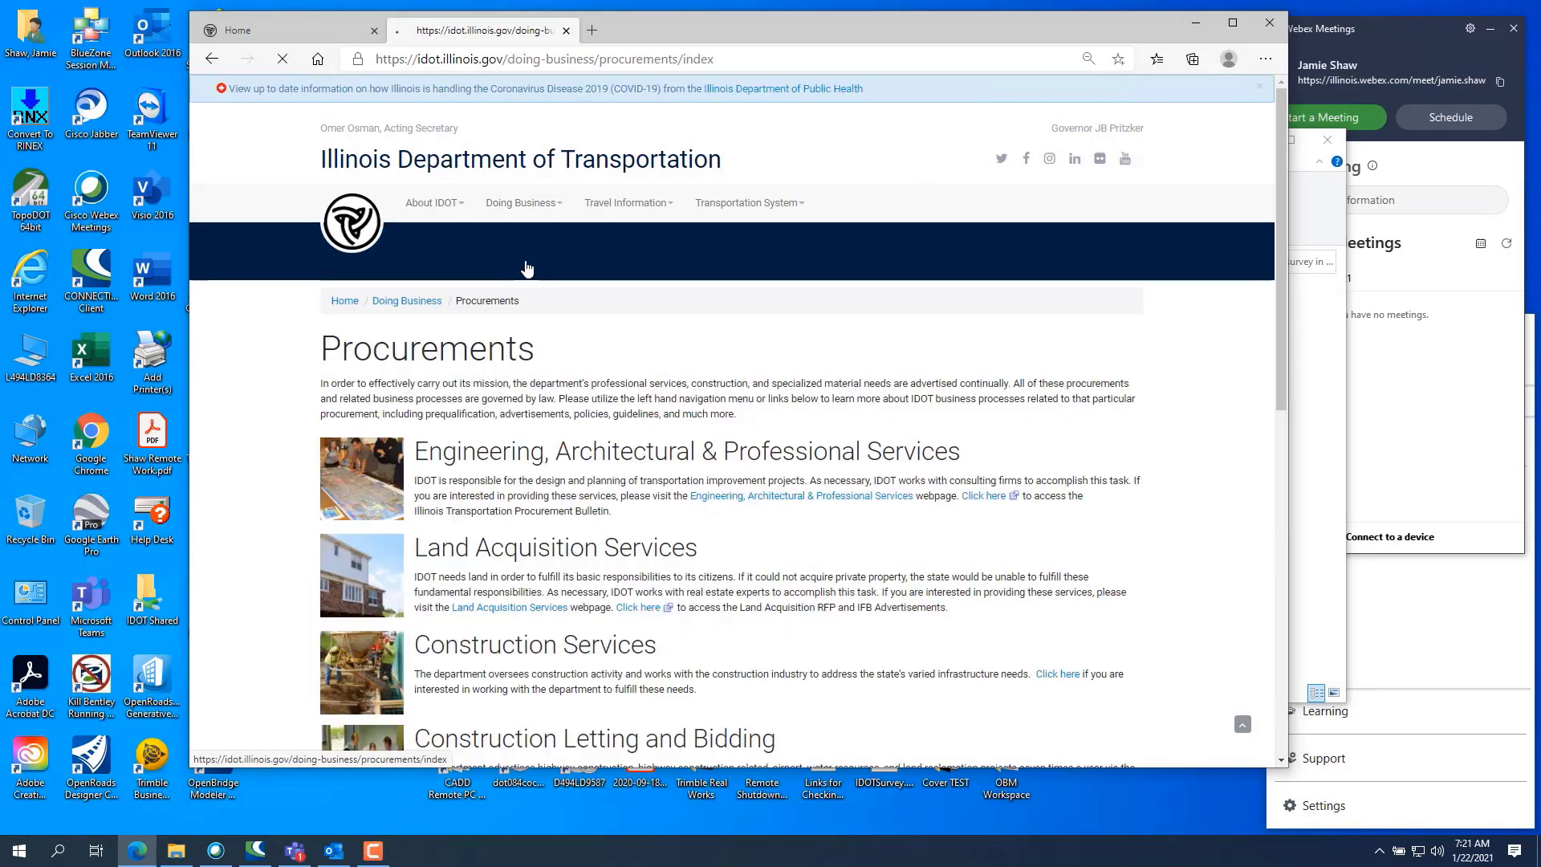
pyautogui.click(815, 506)
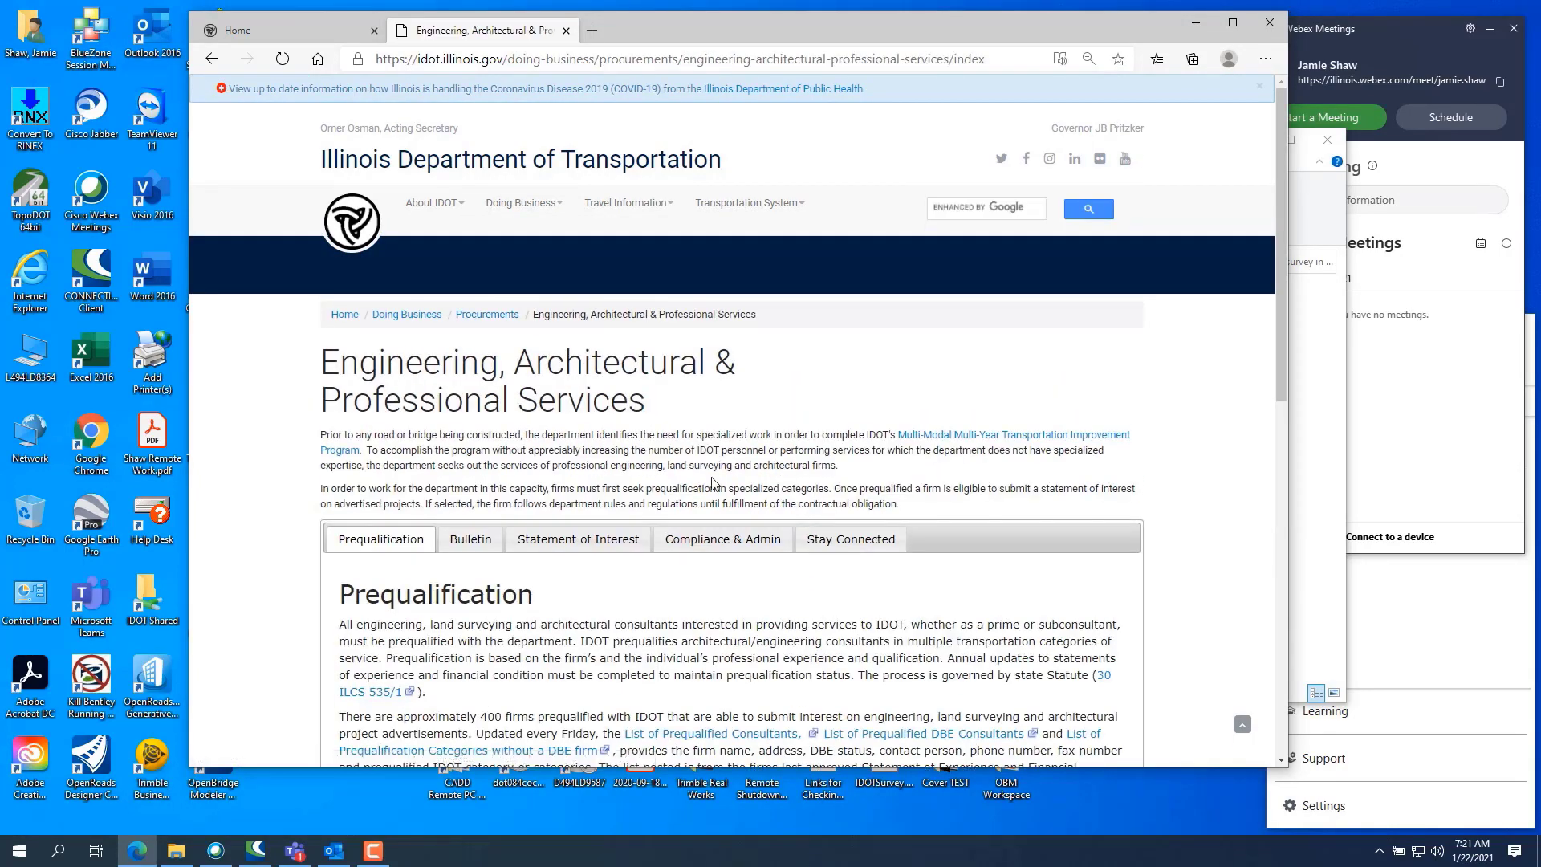
# Open Consultant Resources from the page's quick links and display its CADD downloads and guidelines.
pyautogui.scroll(-15, 666, 475)
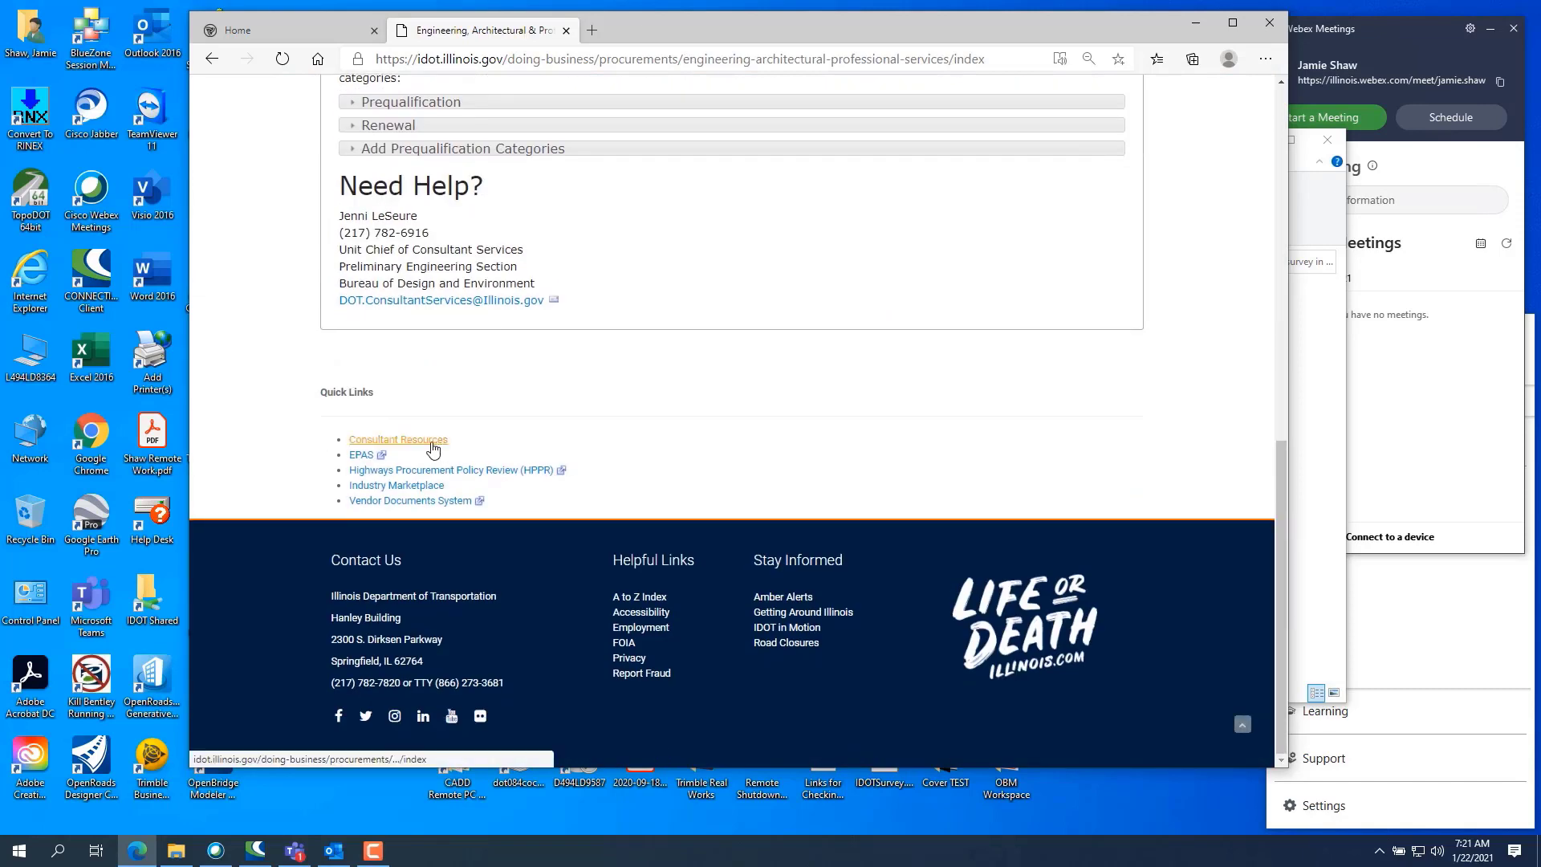
pyautogui.click(434, 441)
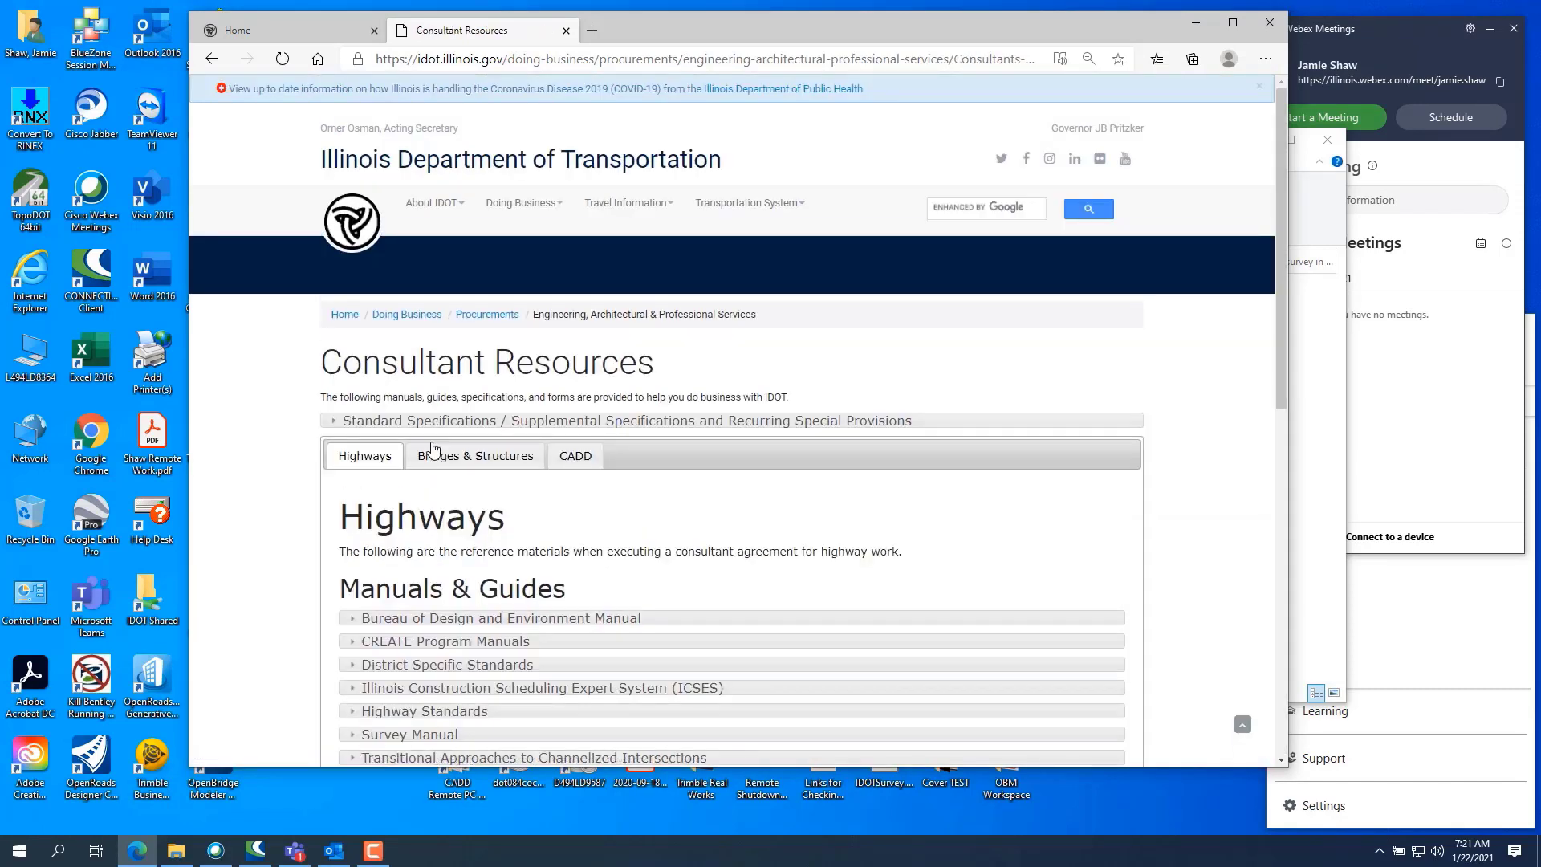
pyautogui.scroll(-3, 508, 420)
pyautogui.click(575, 249)
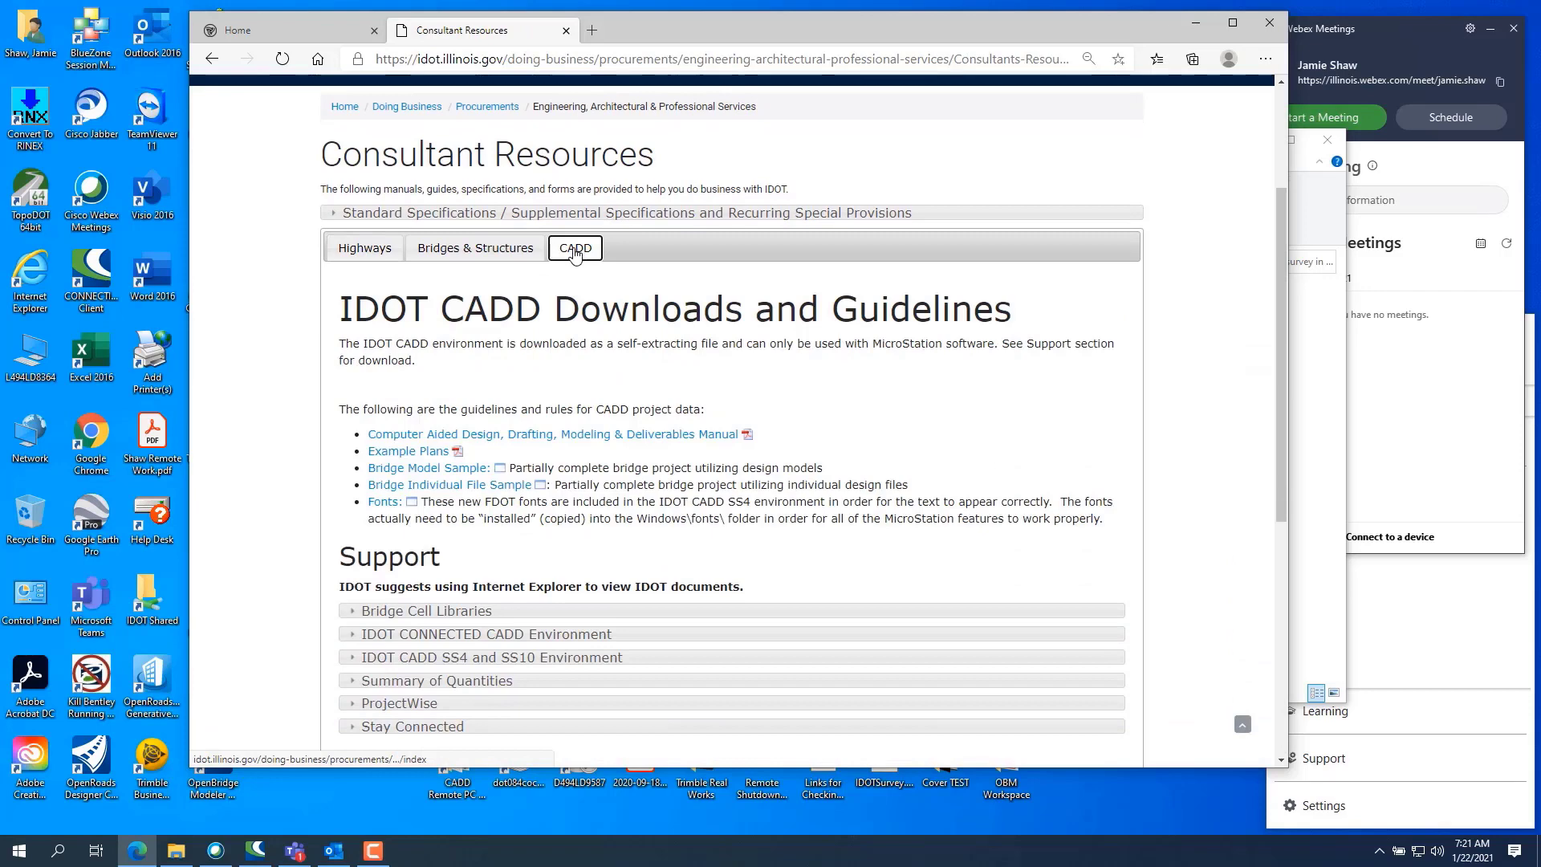
# Review the IDOT CADD SS4 and SS10 Environment and IDOT CONNECTED CADD Environment support sections, collapsing each after reading.
pyautogui.scroll(-2, 816, 293)
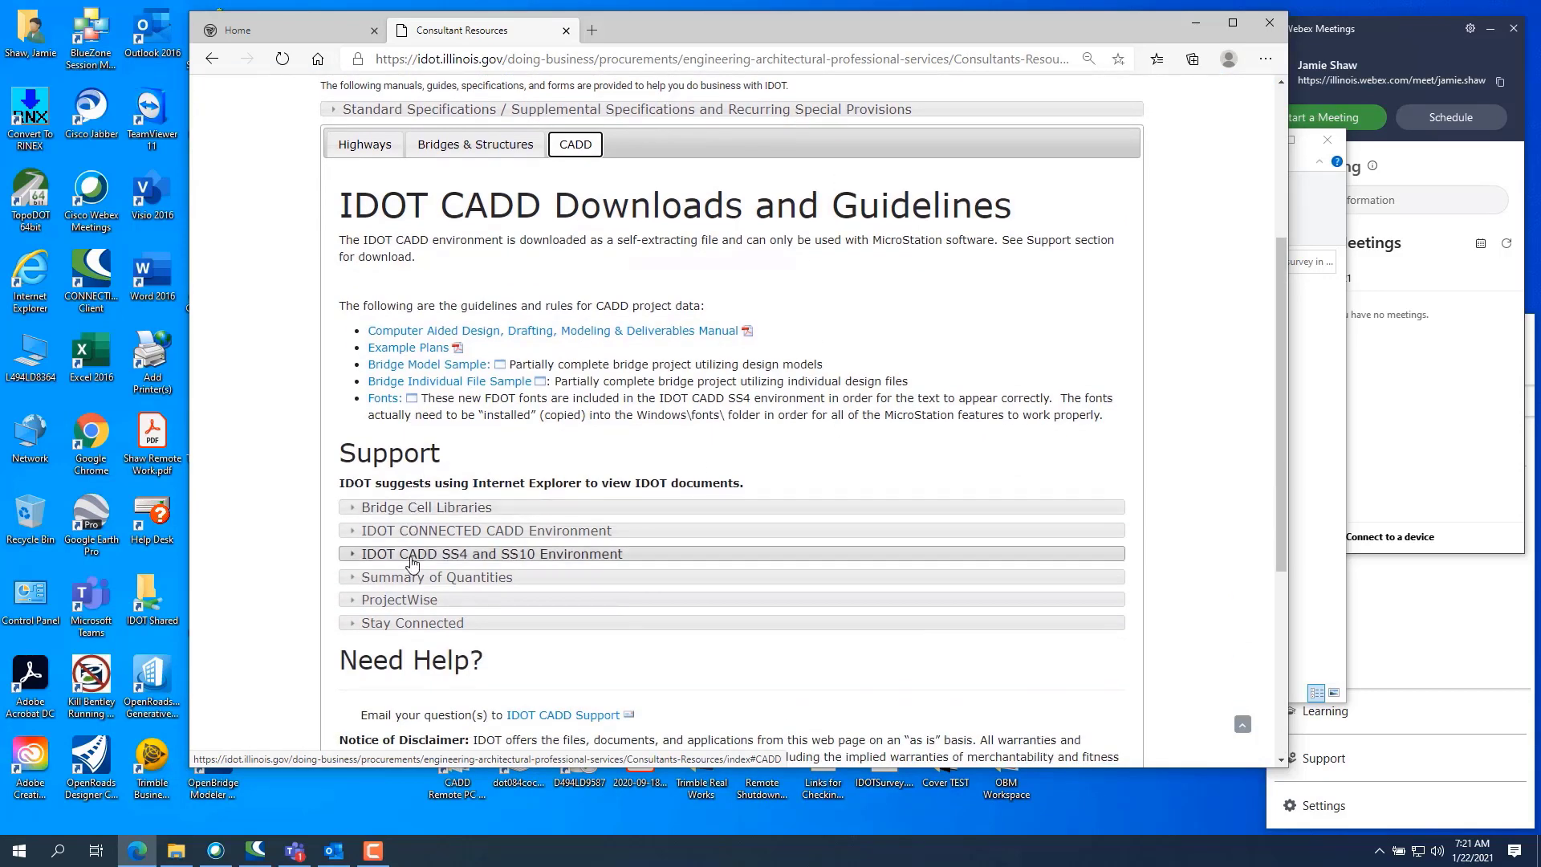
pyautogui.click(412, 554)
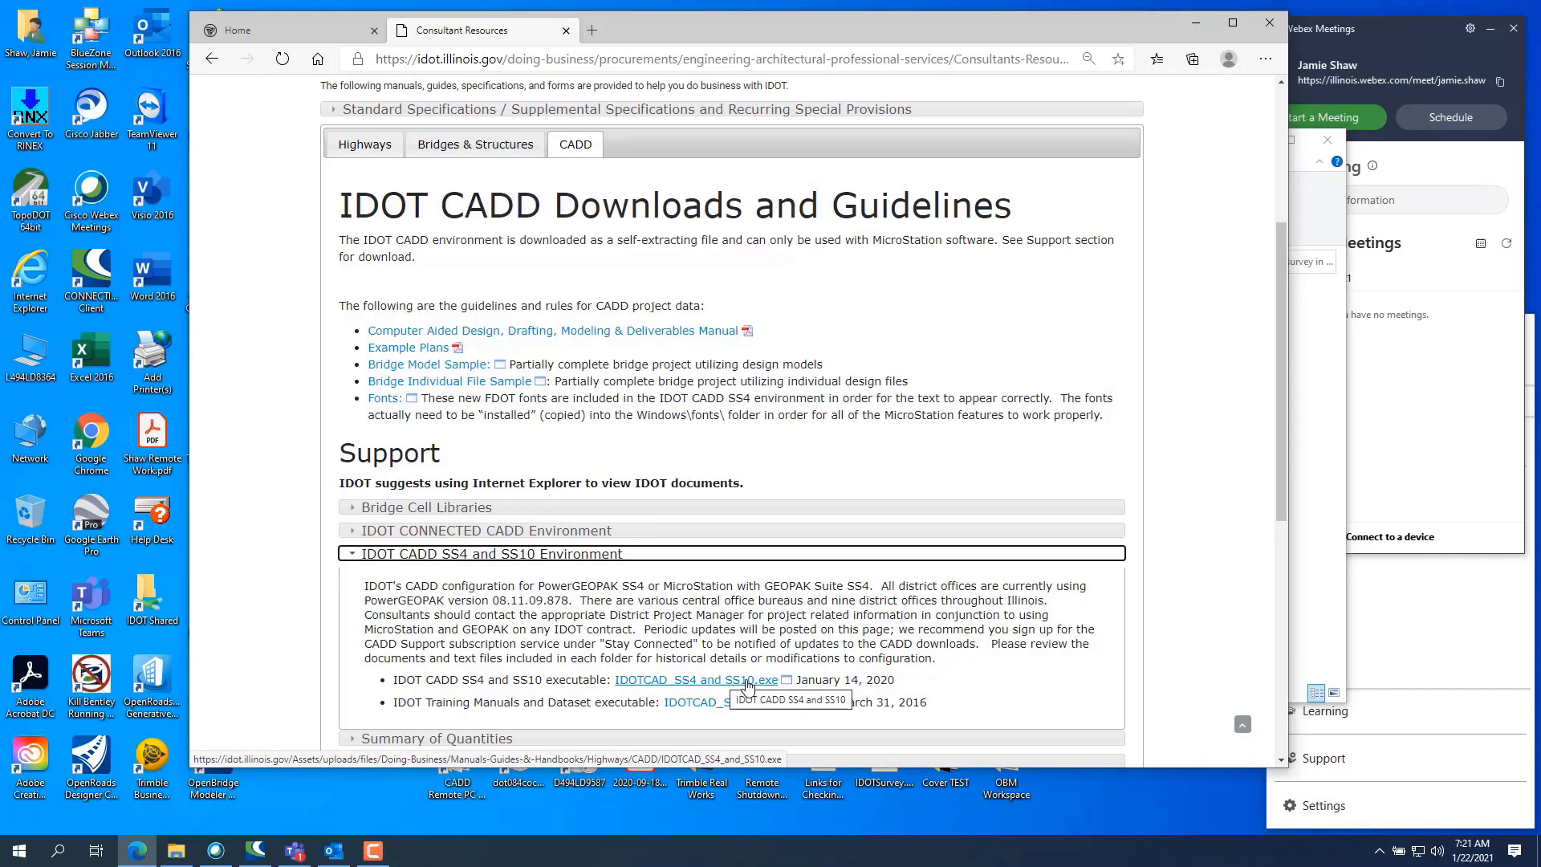
pyautogui.click(1401, 626)
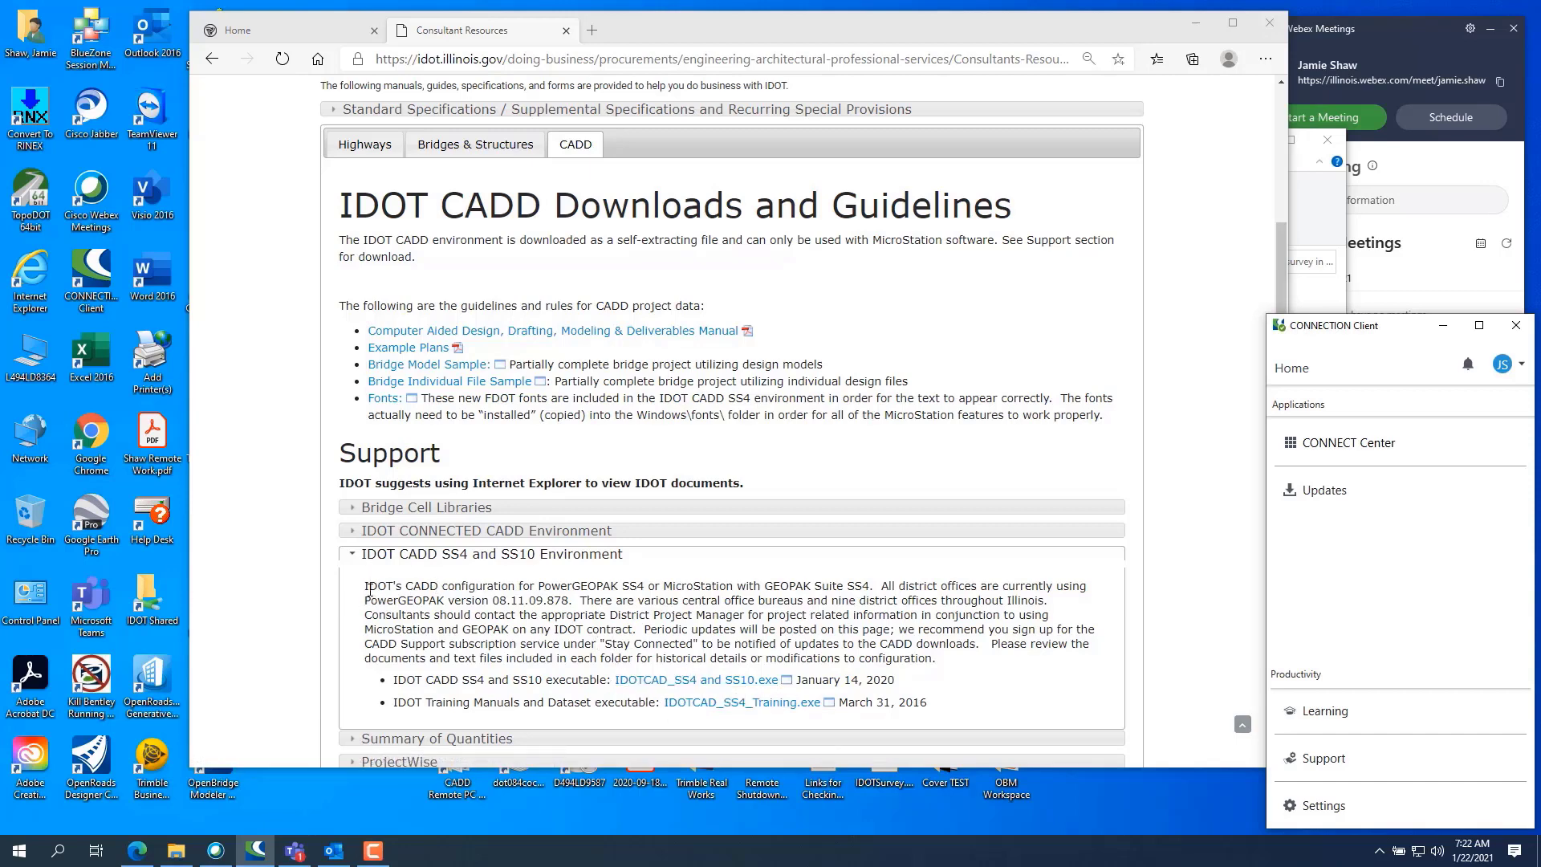
pyautogui.click(634, 555)
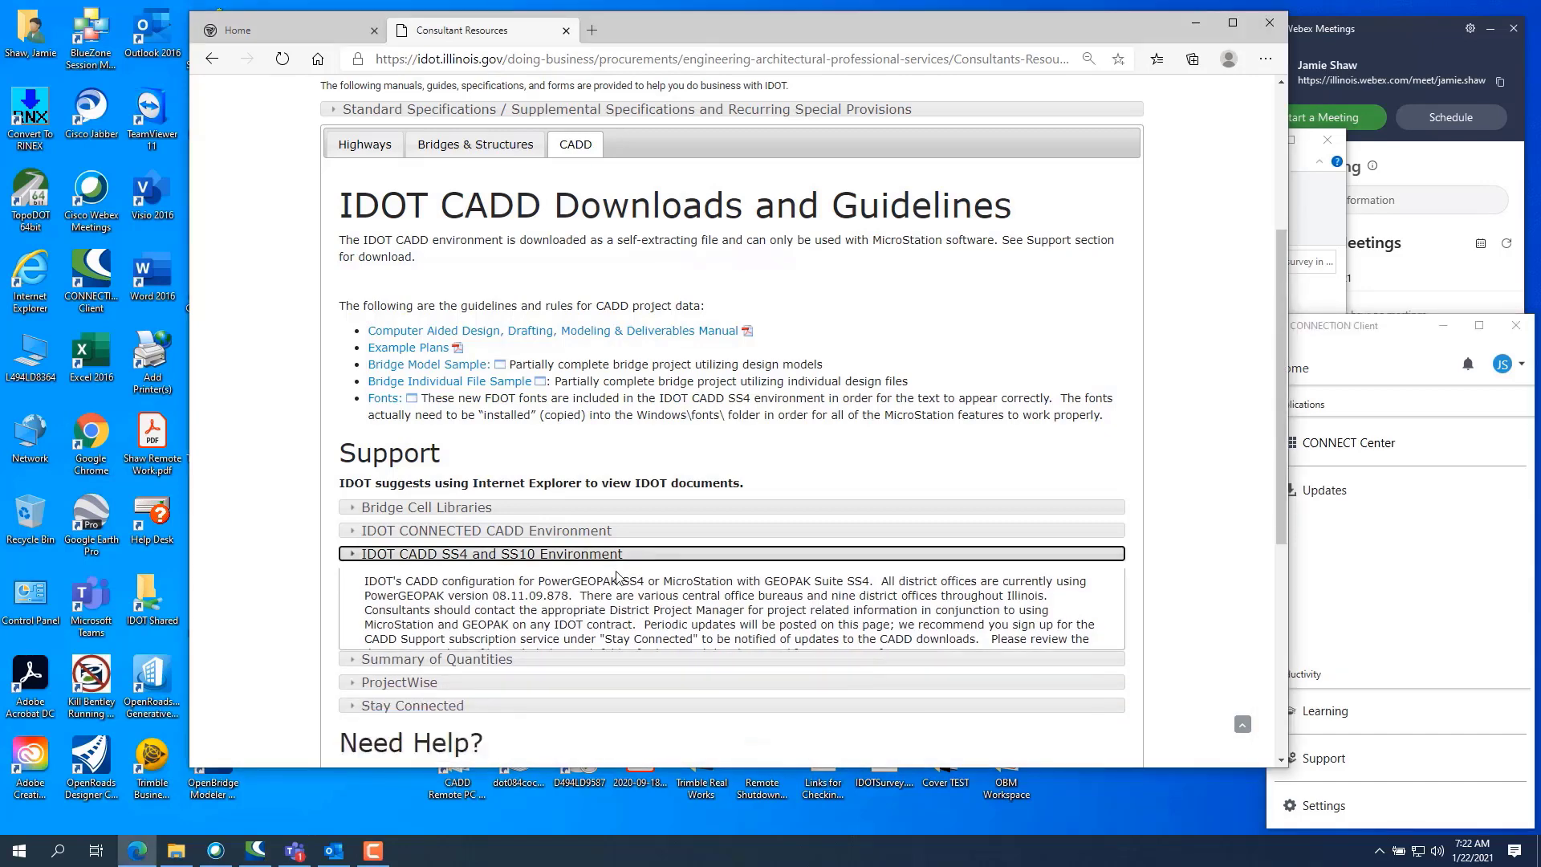
pyautogui.click(578, 531)
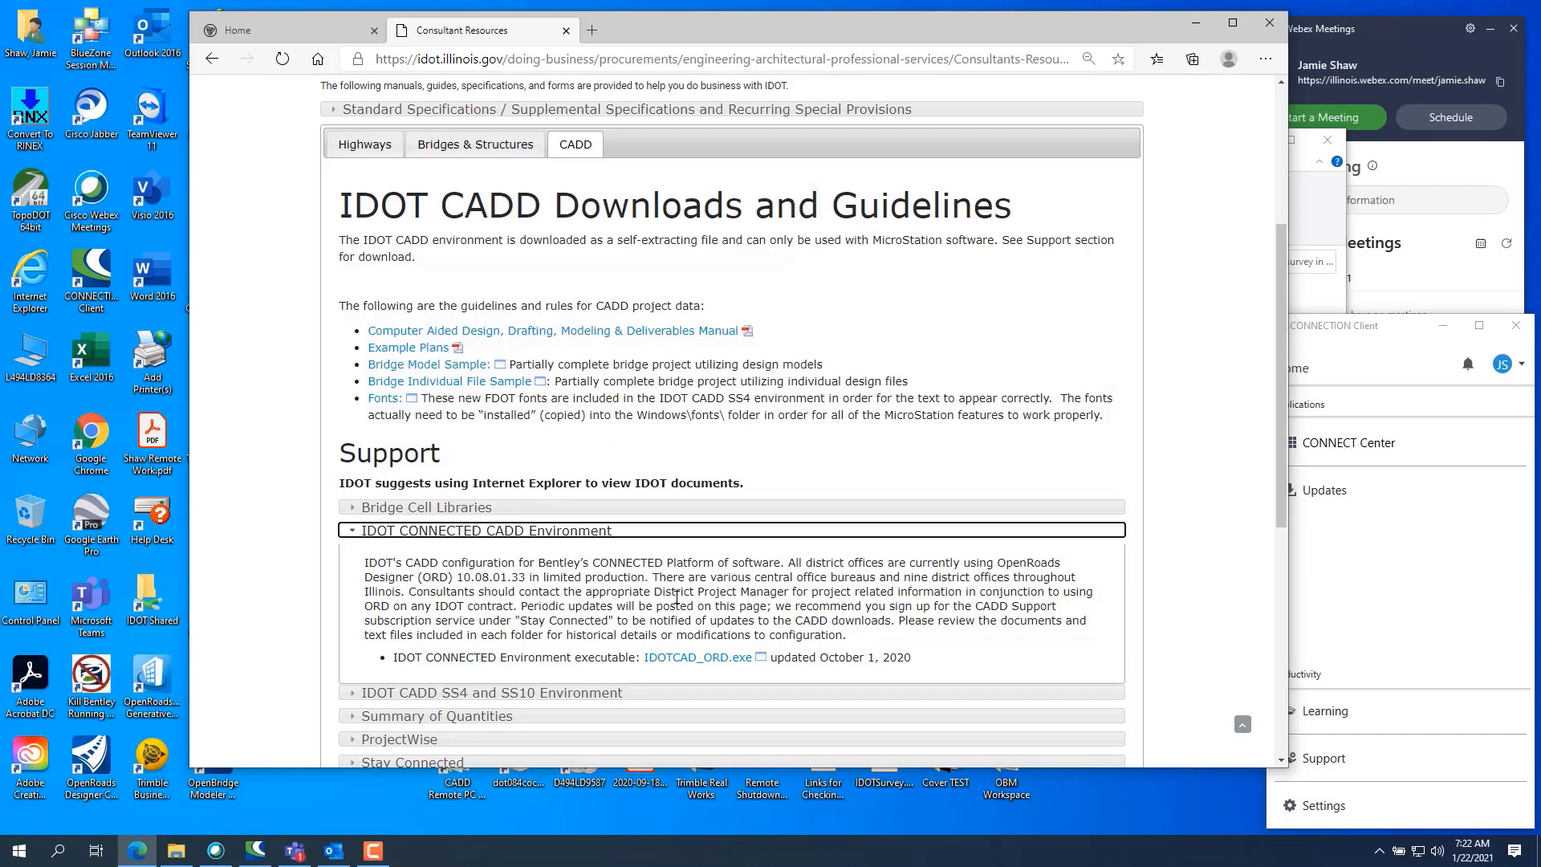
pyautogui.click(645, 536)
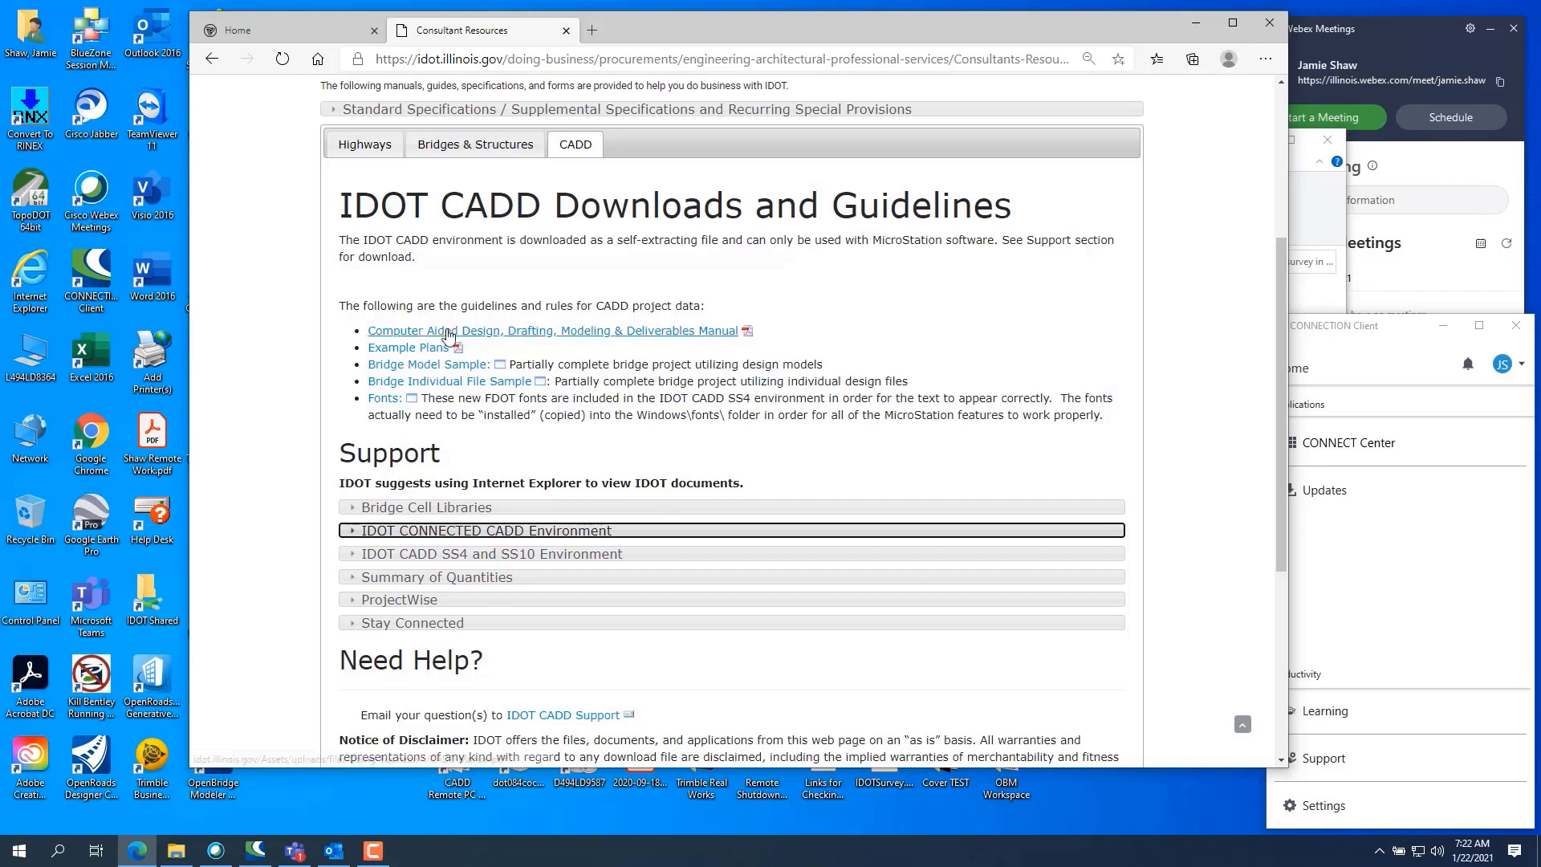
# Open the Computer Aided Design, Drafting, Modeling & Deliverables Manual in a maximized window and go to Appendix I, the survey feature definitions.
pyautogui.click(610, 335)
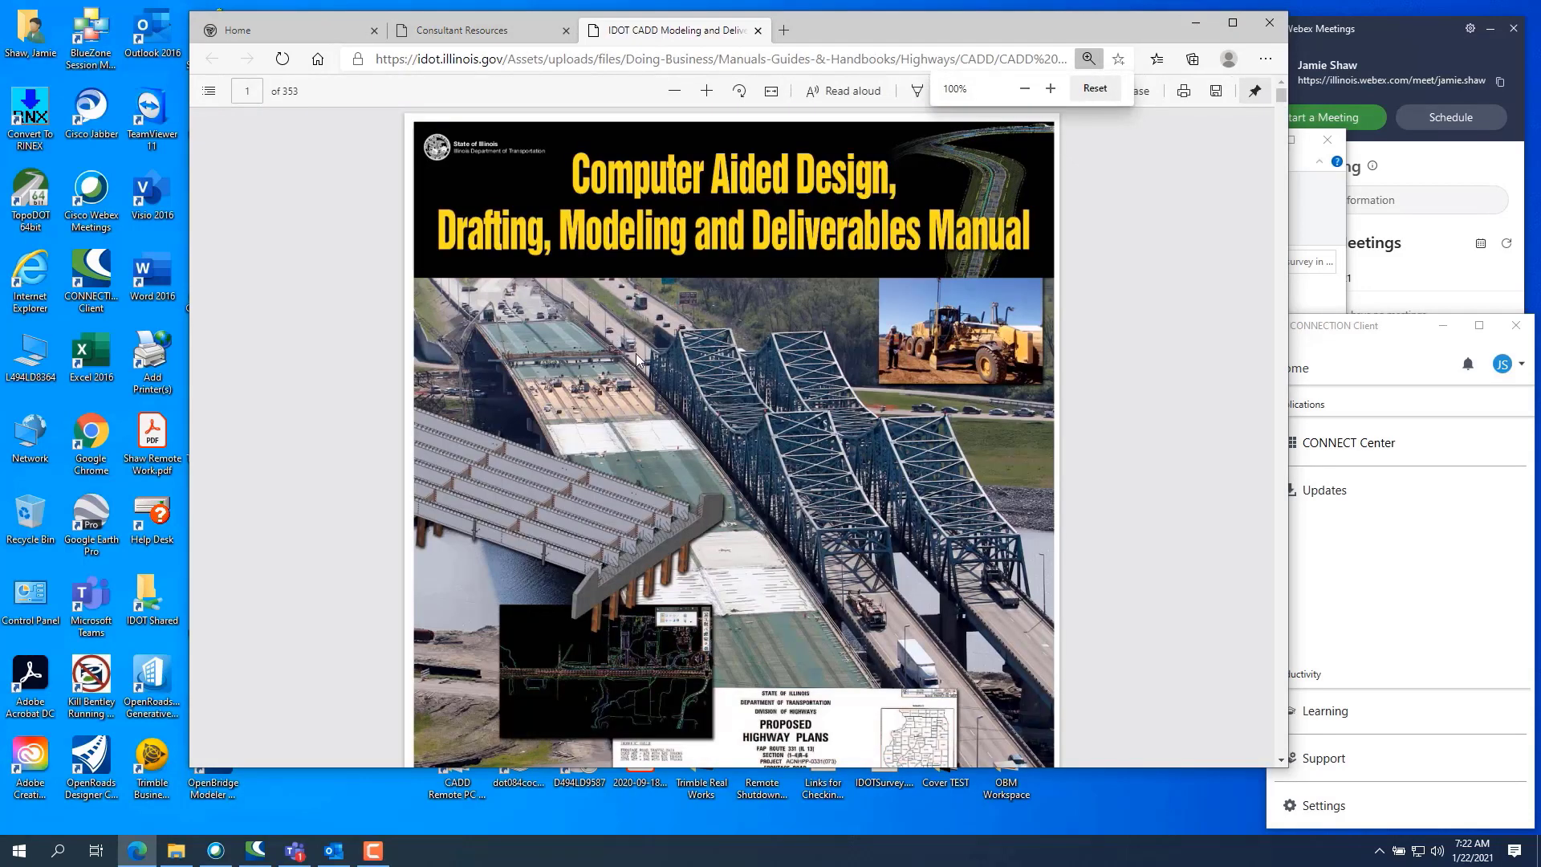
pyautogui.click(1233, 23)
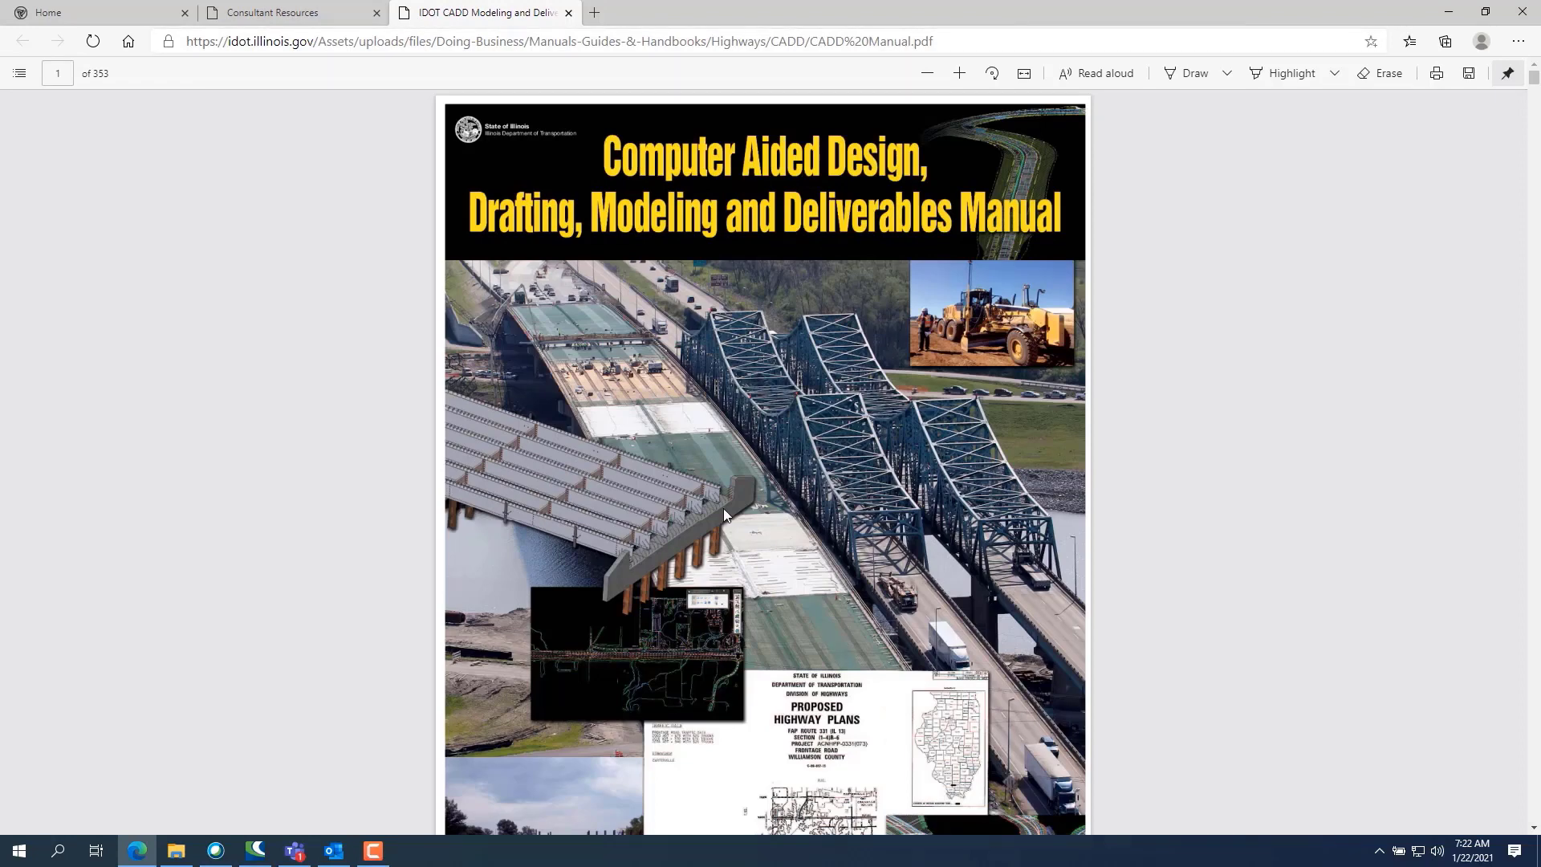
pyautogui.click(16, 74)
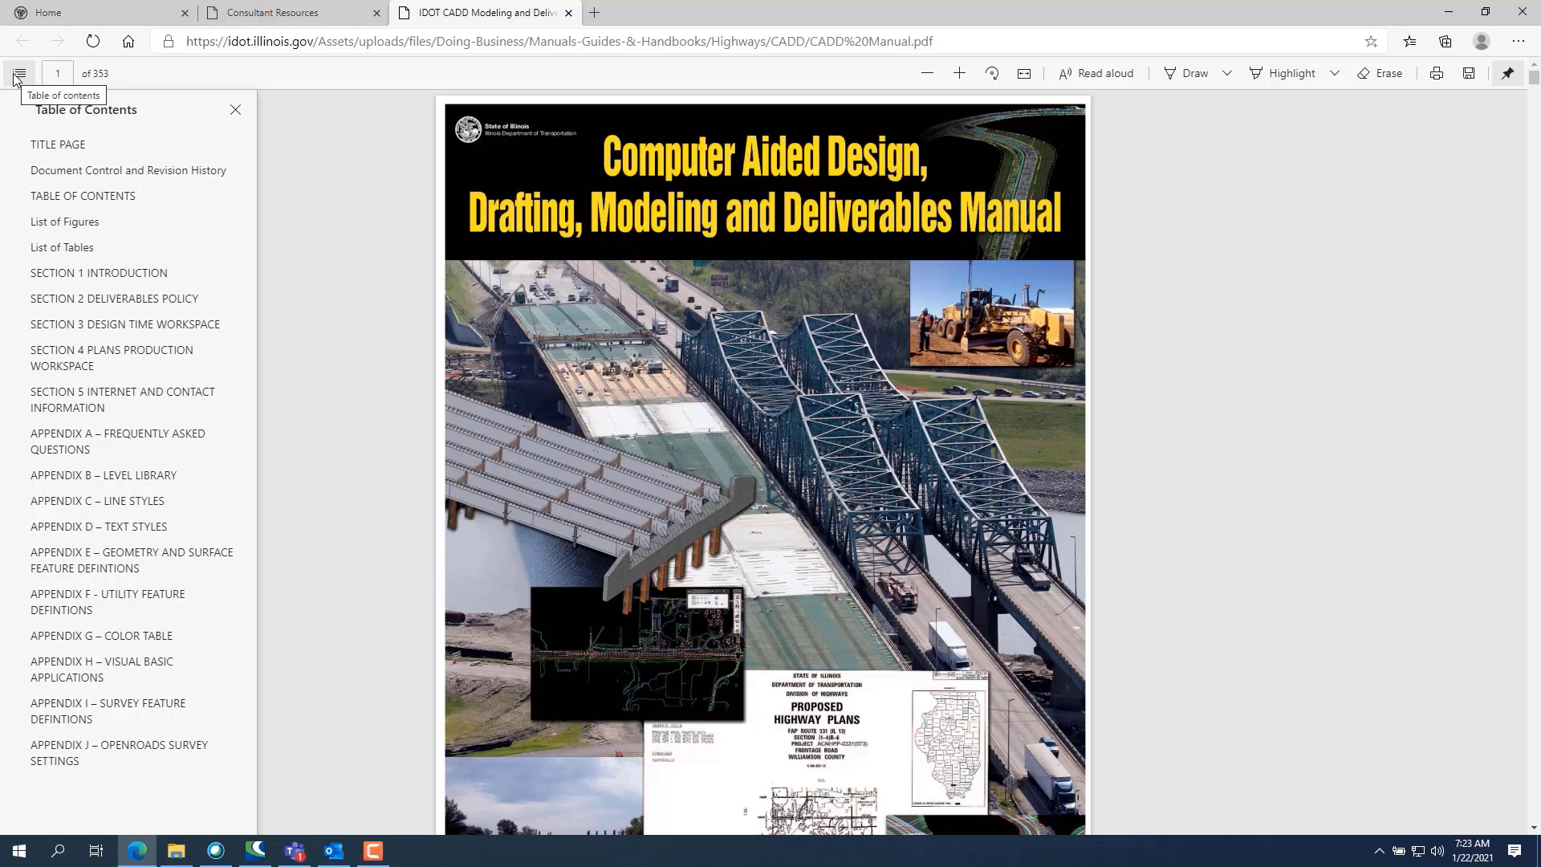
pyautogui.click(127, 714)
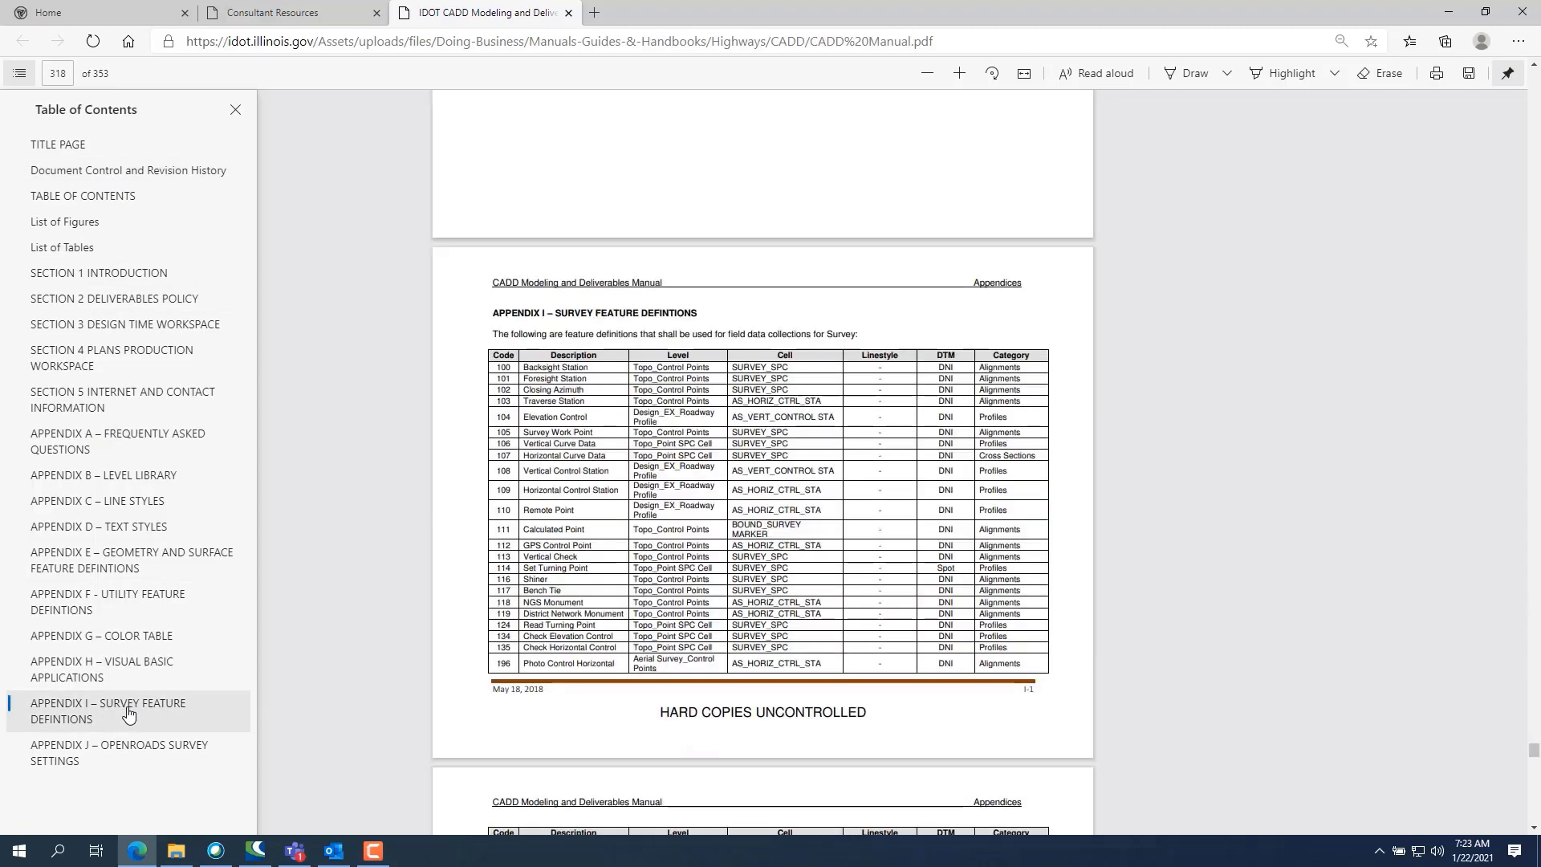
# Examine the survey feature code tables in Appendix I, including their level, cell, linestyle, DTM and category columns.
pyautogui.click(961, 79)
pyautogui.click(961, 76)
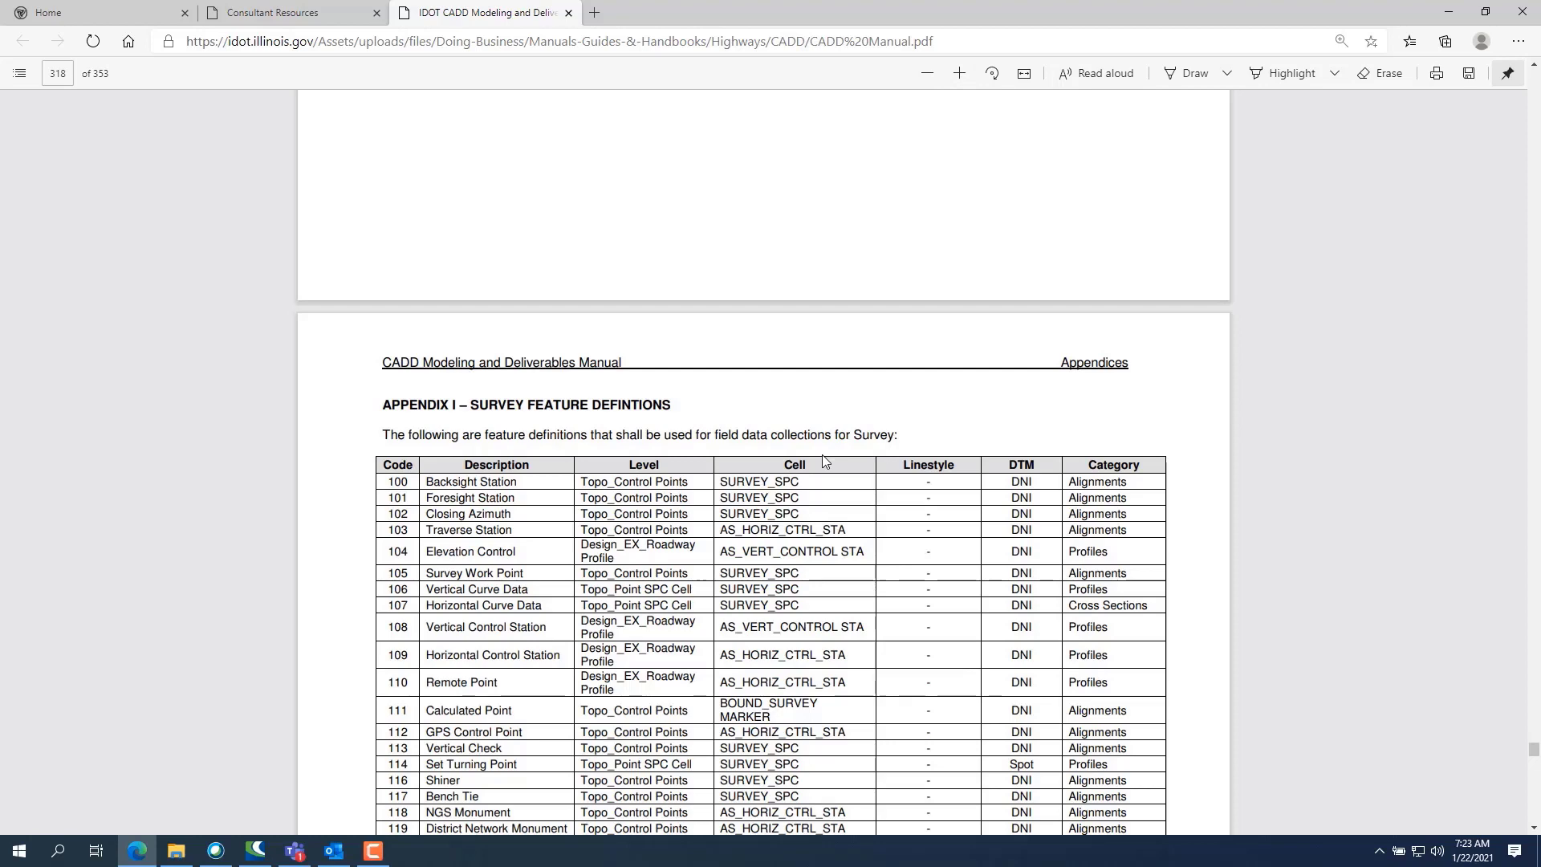
pyautogui.scroll(-3, 821, 454)
pyautogui.scroll(1, 821, 455)
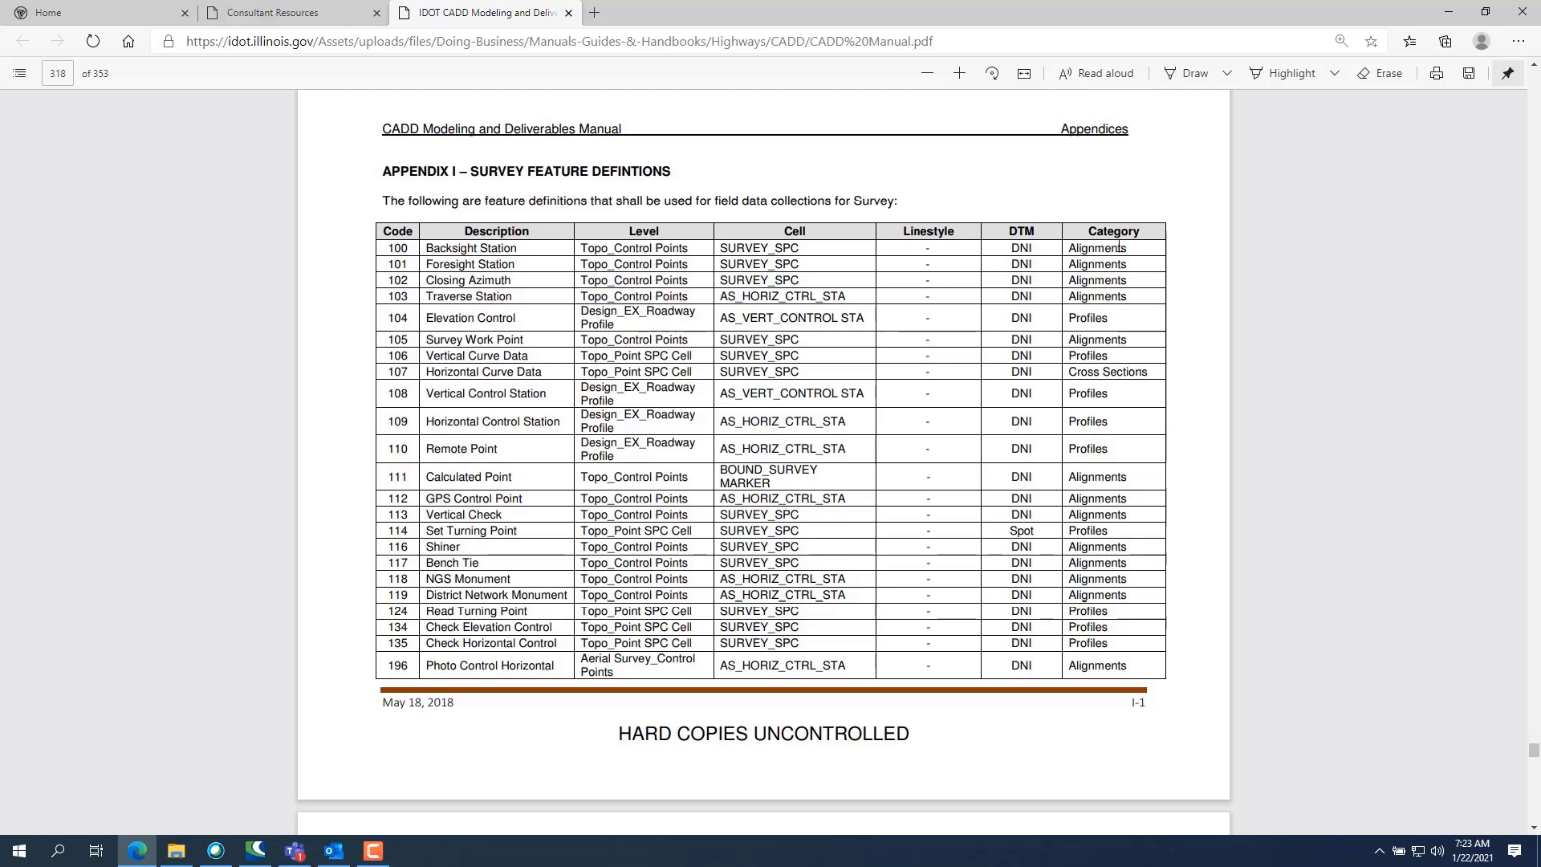
pyautogui.scroll(-1, 552, 387)
pyautogui.scroll(-15, 551, 387)
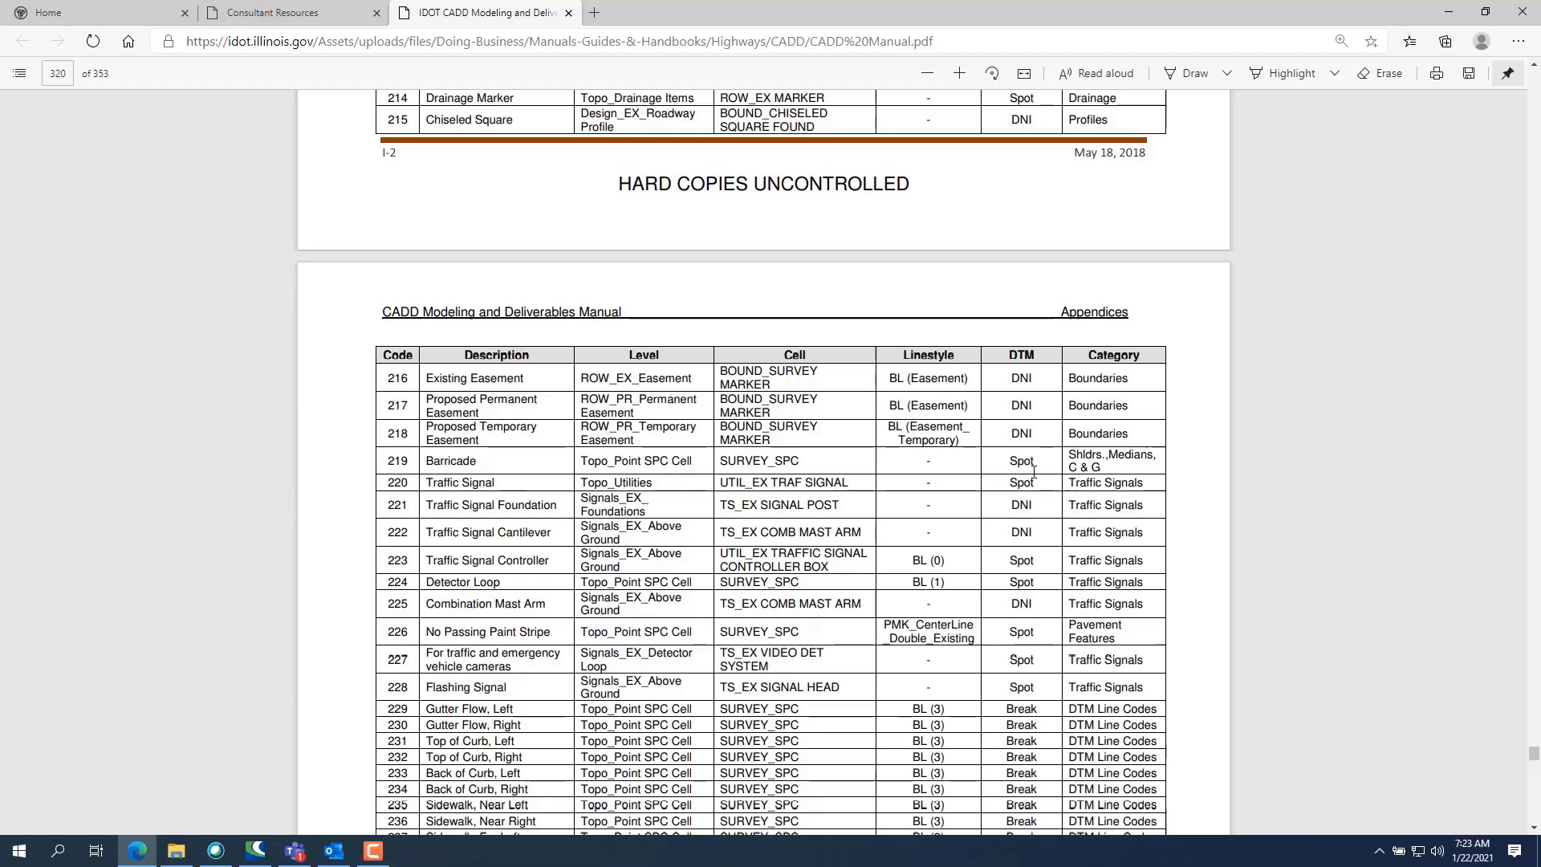
pyautogui.scroll(-2, 1034, 472)
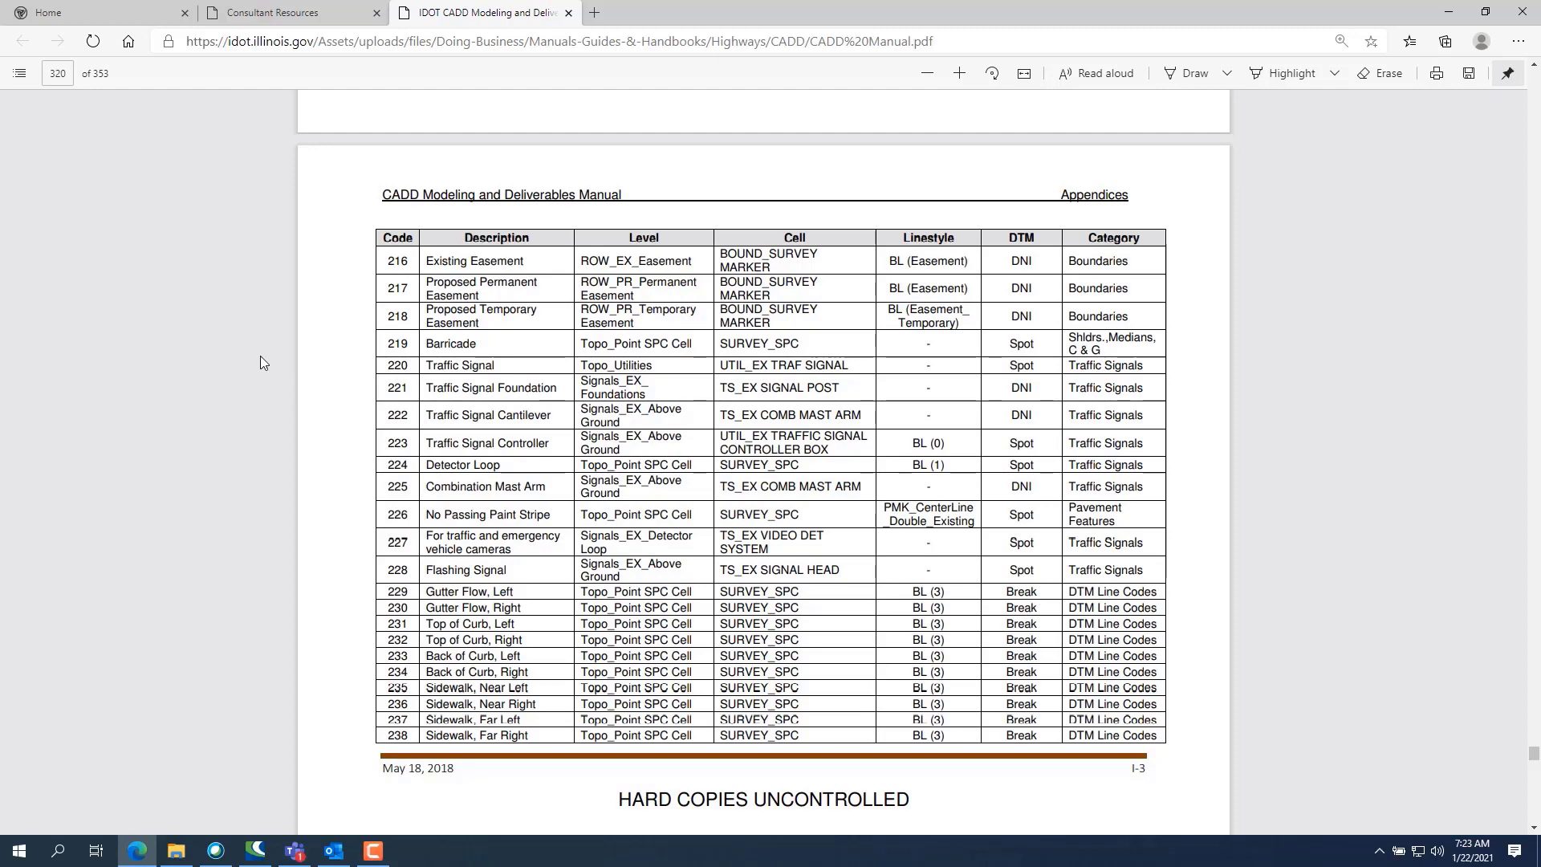
# Go to Appendix J, OpenRoads Survey Settings, and examine the linking codes table, including the Close Shape code.
pyautogui.click(18, 73)
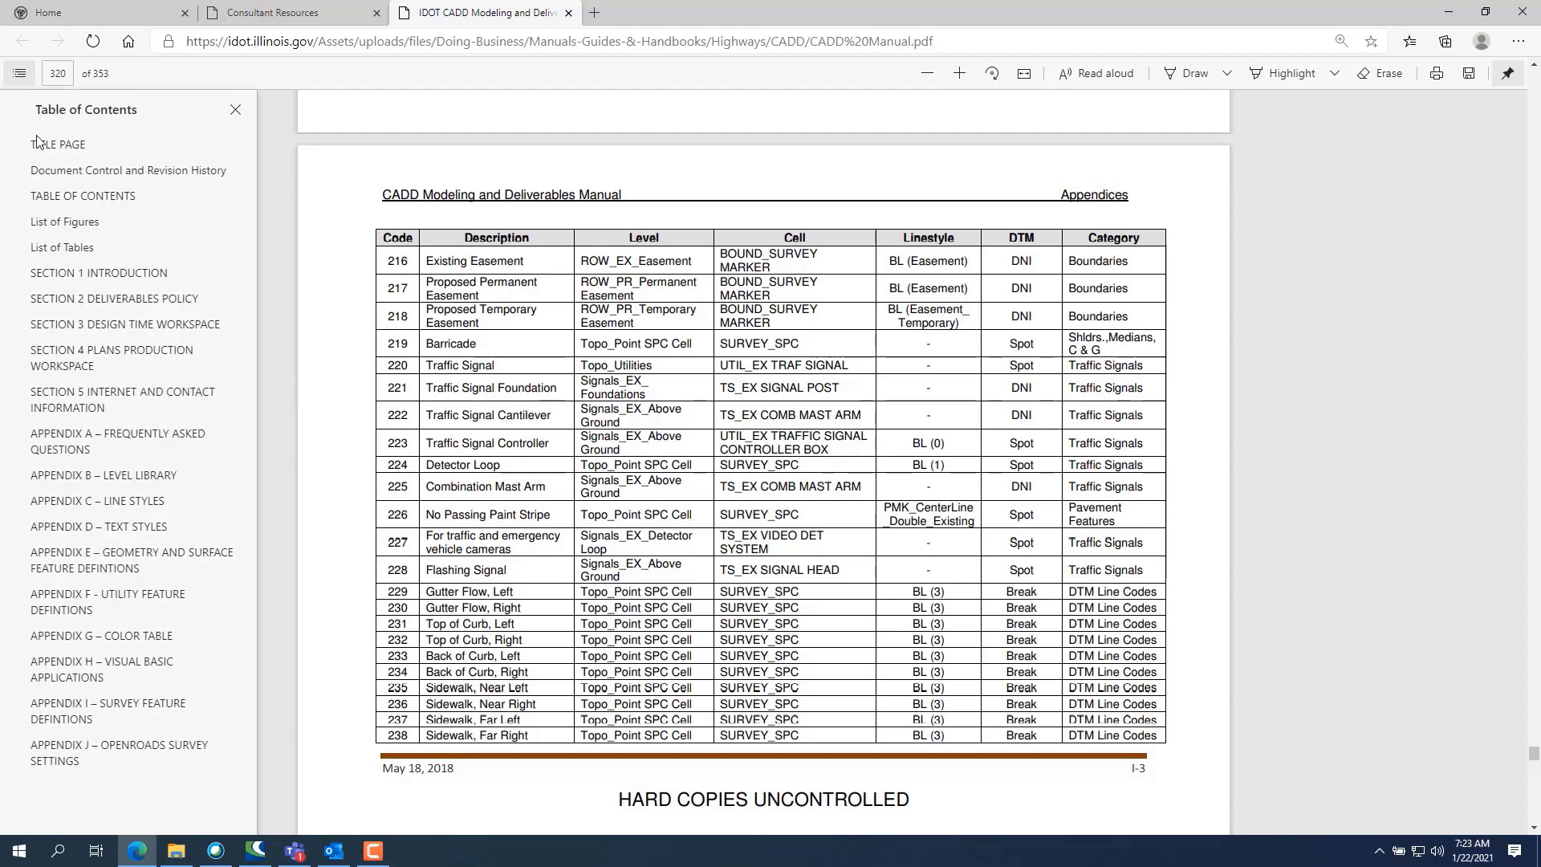
pyautogui.click(112, 753)
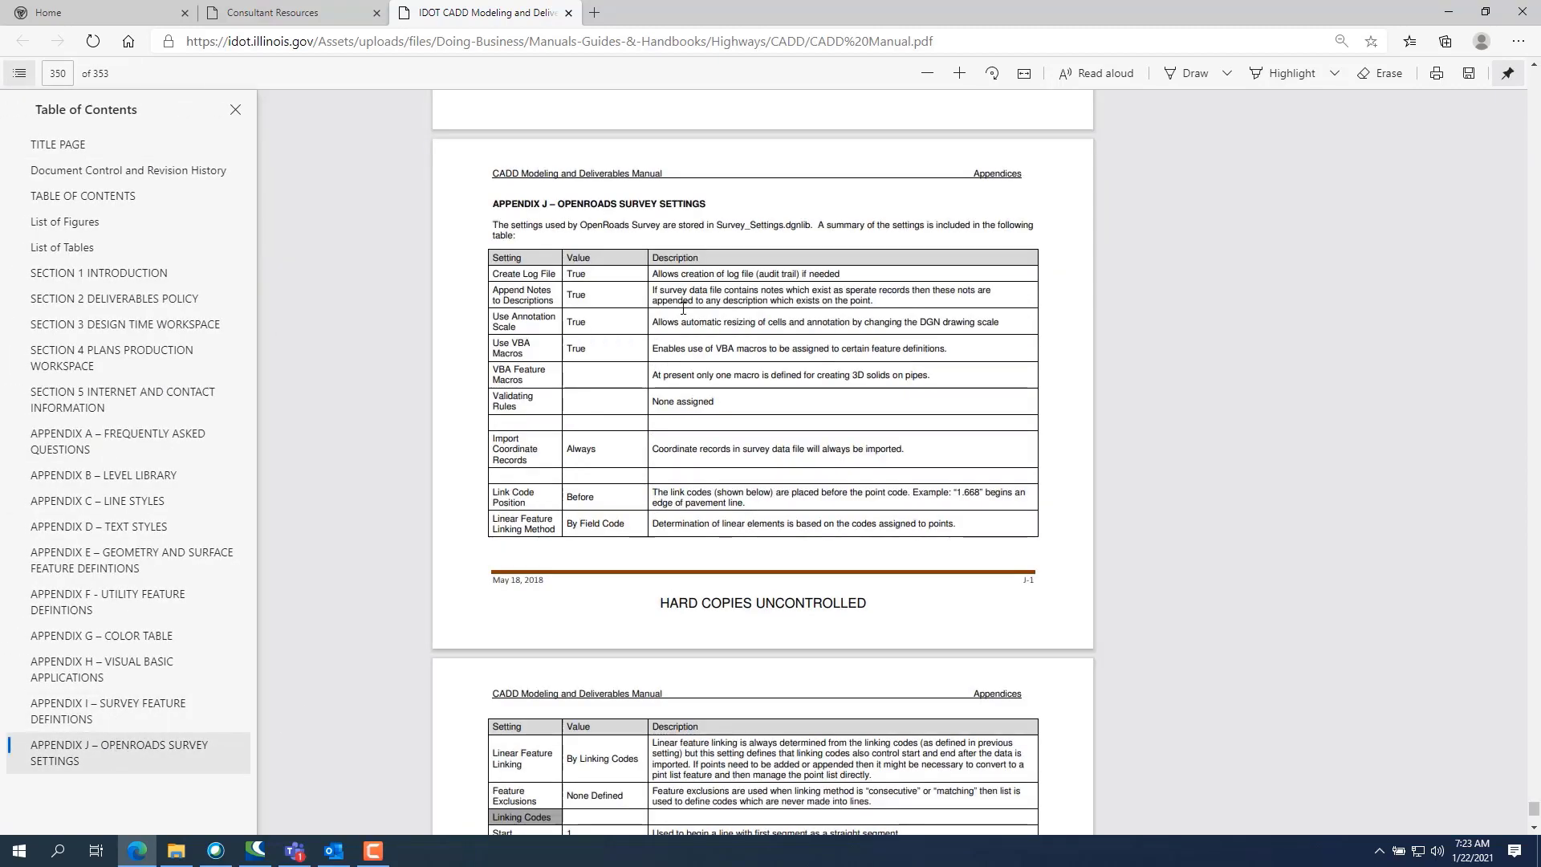
pyautogui.scroll(-4, 552, 399)
pyautogui.scroll(-2, 552, 399)
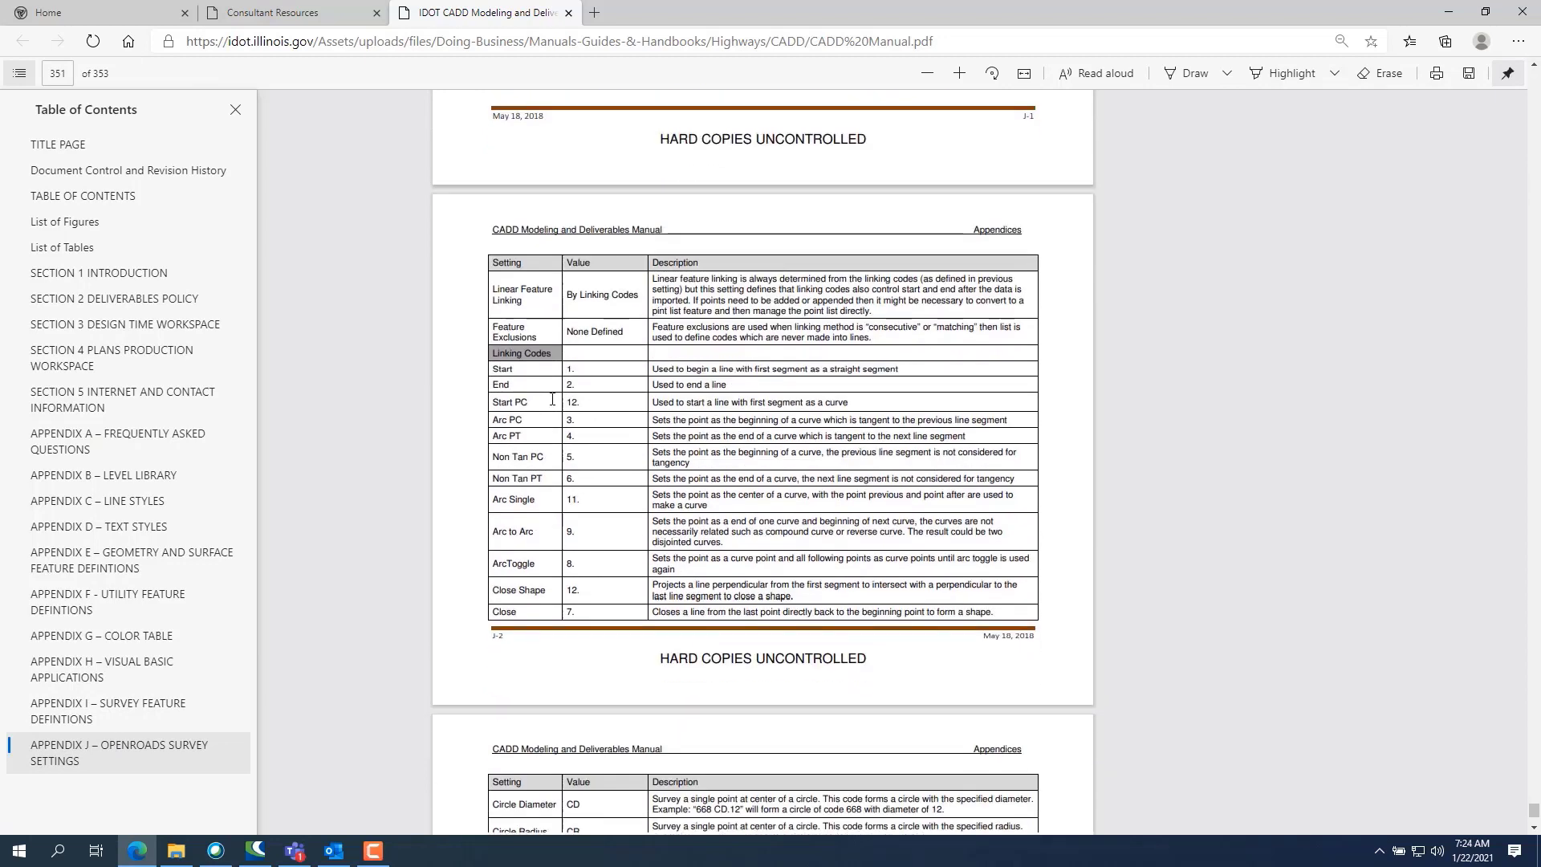
pyautogui.click(962, 76)
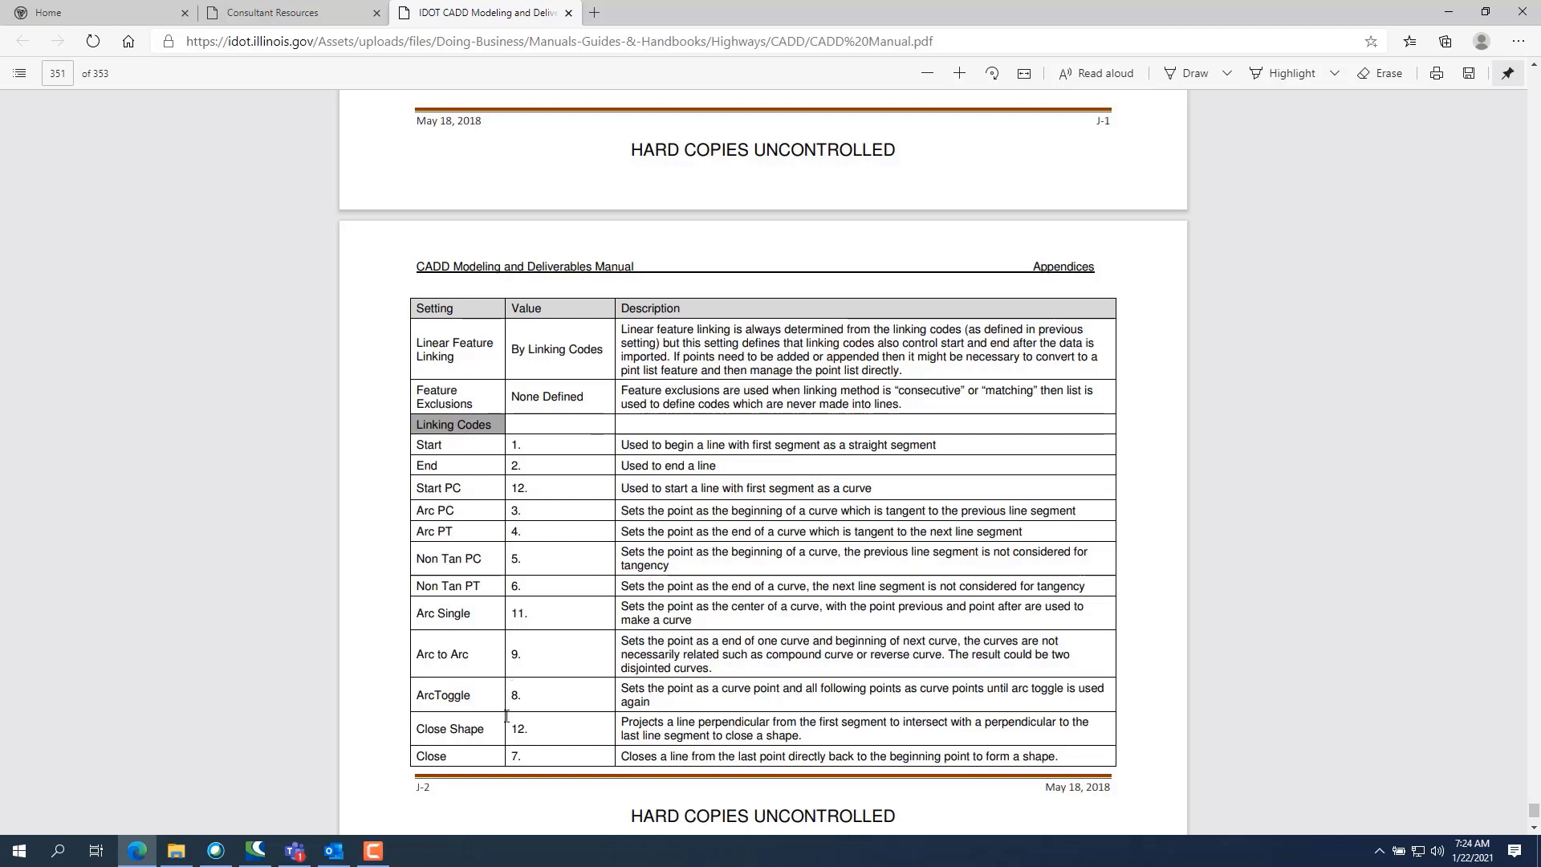
pyautogui.moveTo(532, 729); pyautogui.dragTo(511, 729)
pyautogui.click(540, 731)
# Minimize the browser and open 20211 DEWITT CO BRIDGE-REVISED.txt from the Processing survey in SS10 folder in Notepad.
pyautogui.click(1484, 12)
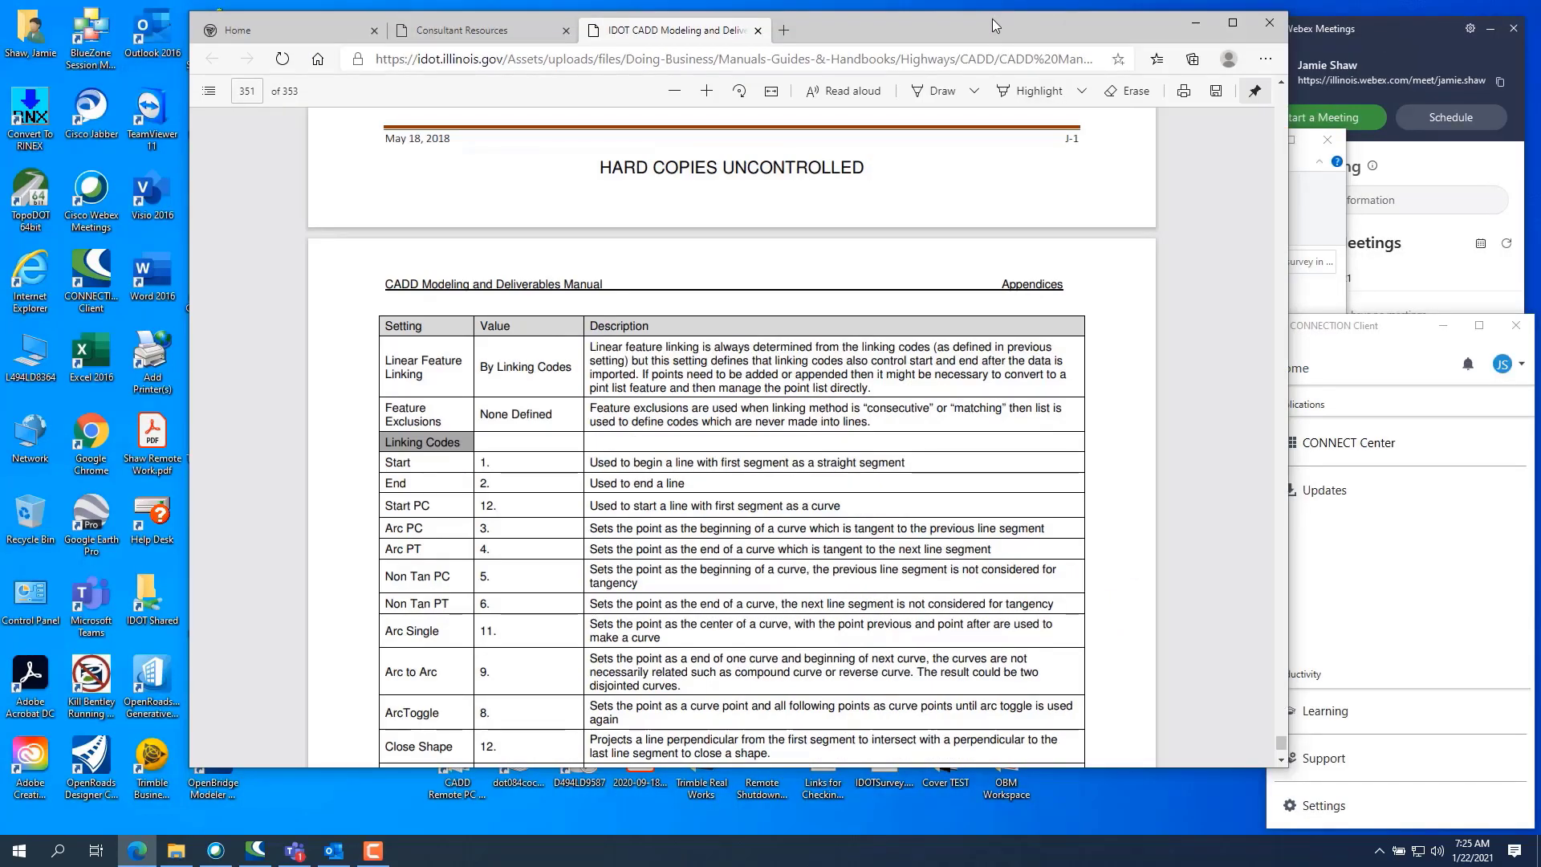
pyautogui.press('super+Down')
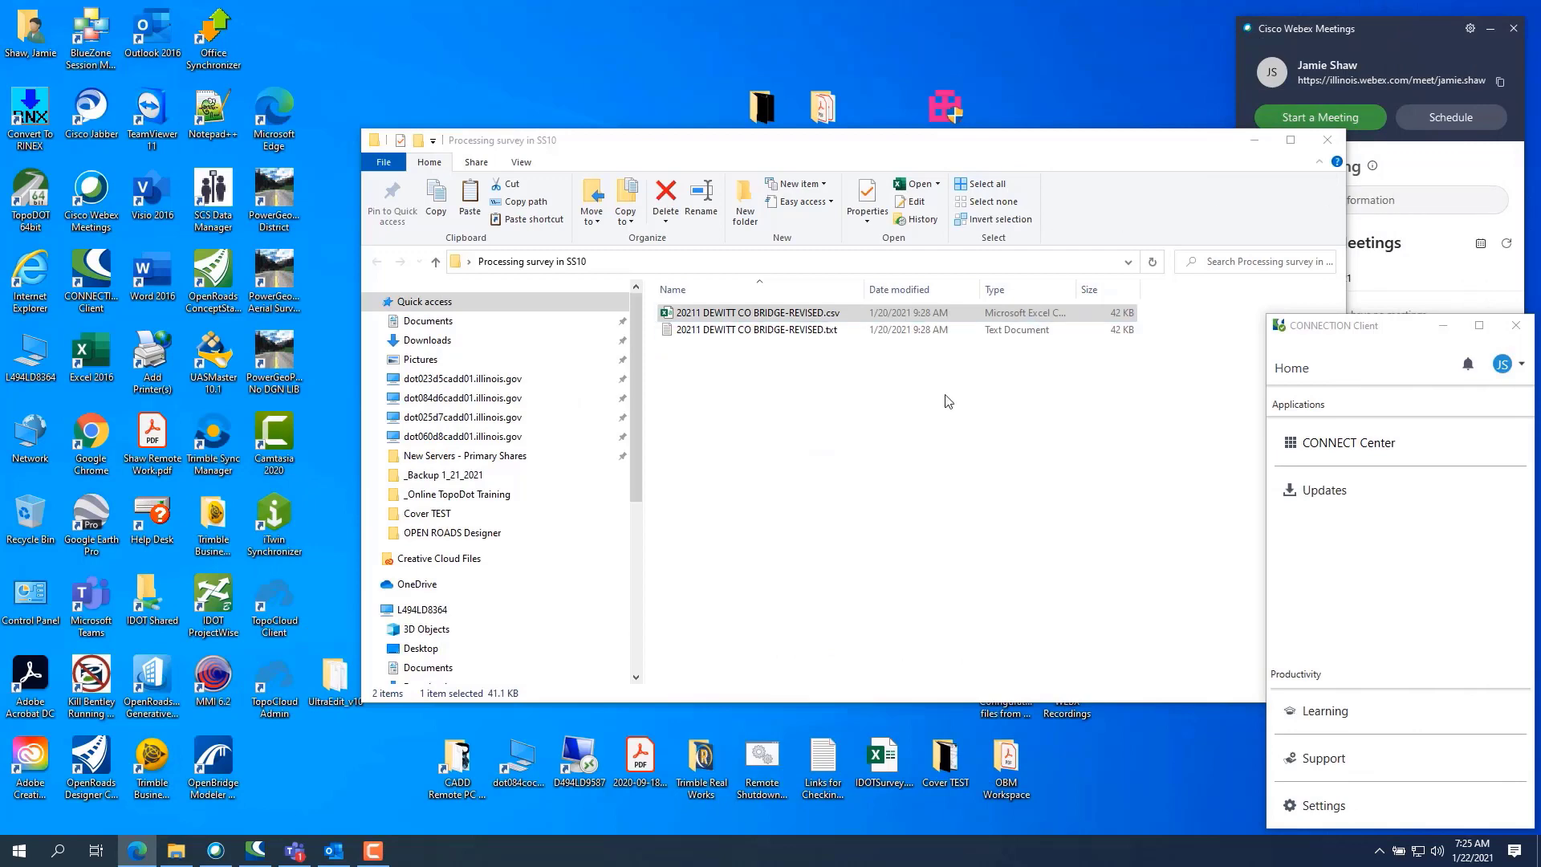
pyautogui.click(758, 318)
pyautogui.doubleClick(764, 330)
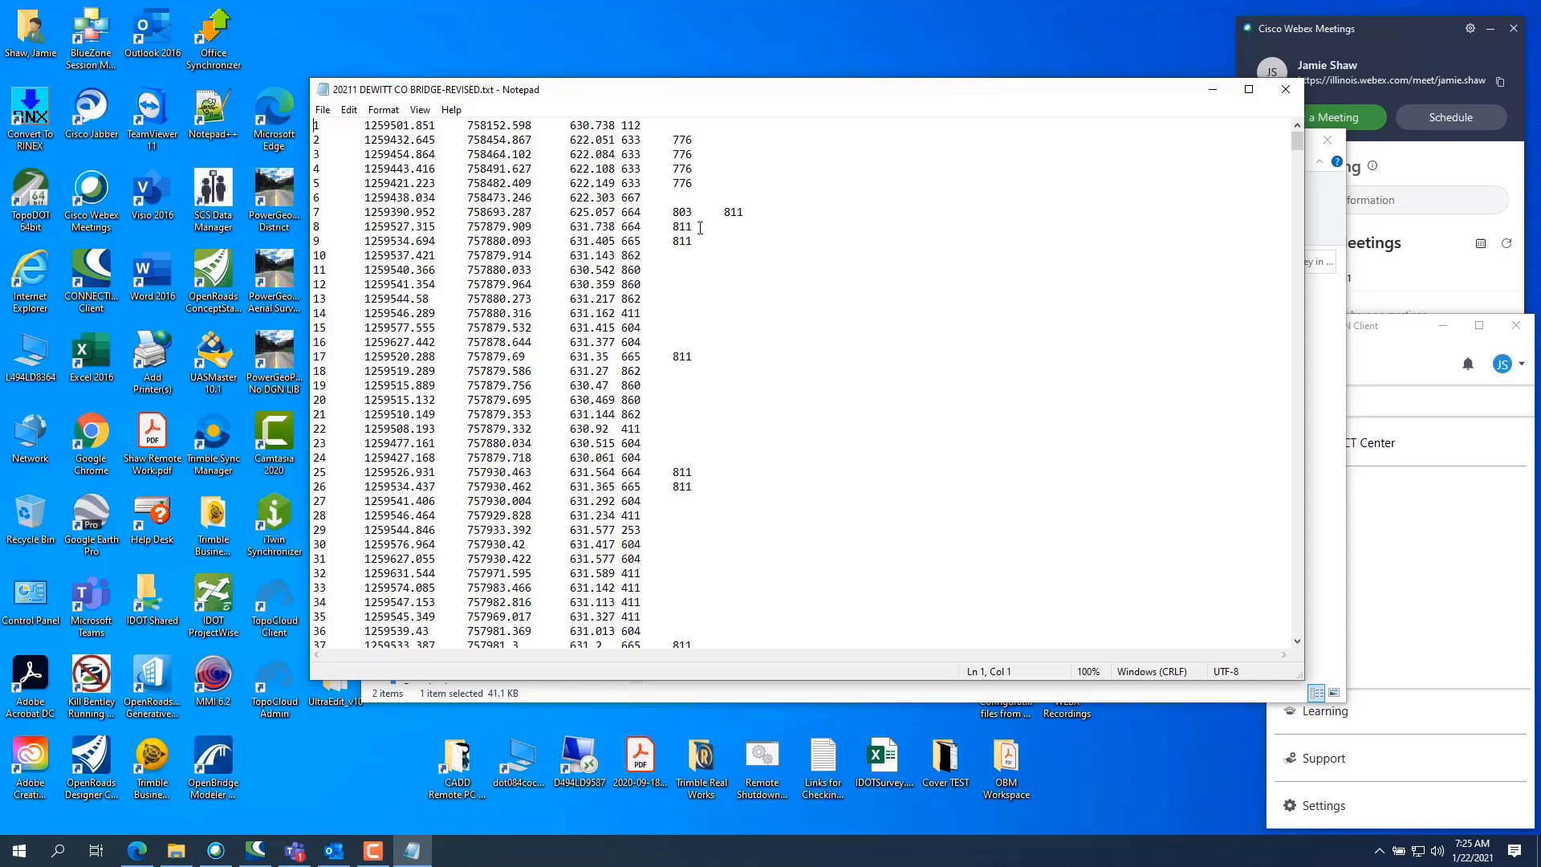
# Look through the survey point list to examine the coordinates and feature codes, then return to its first line.
pyautogui.scroll(-19, 704, 588)
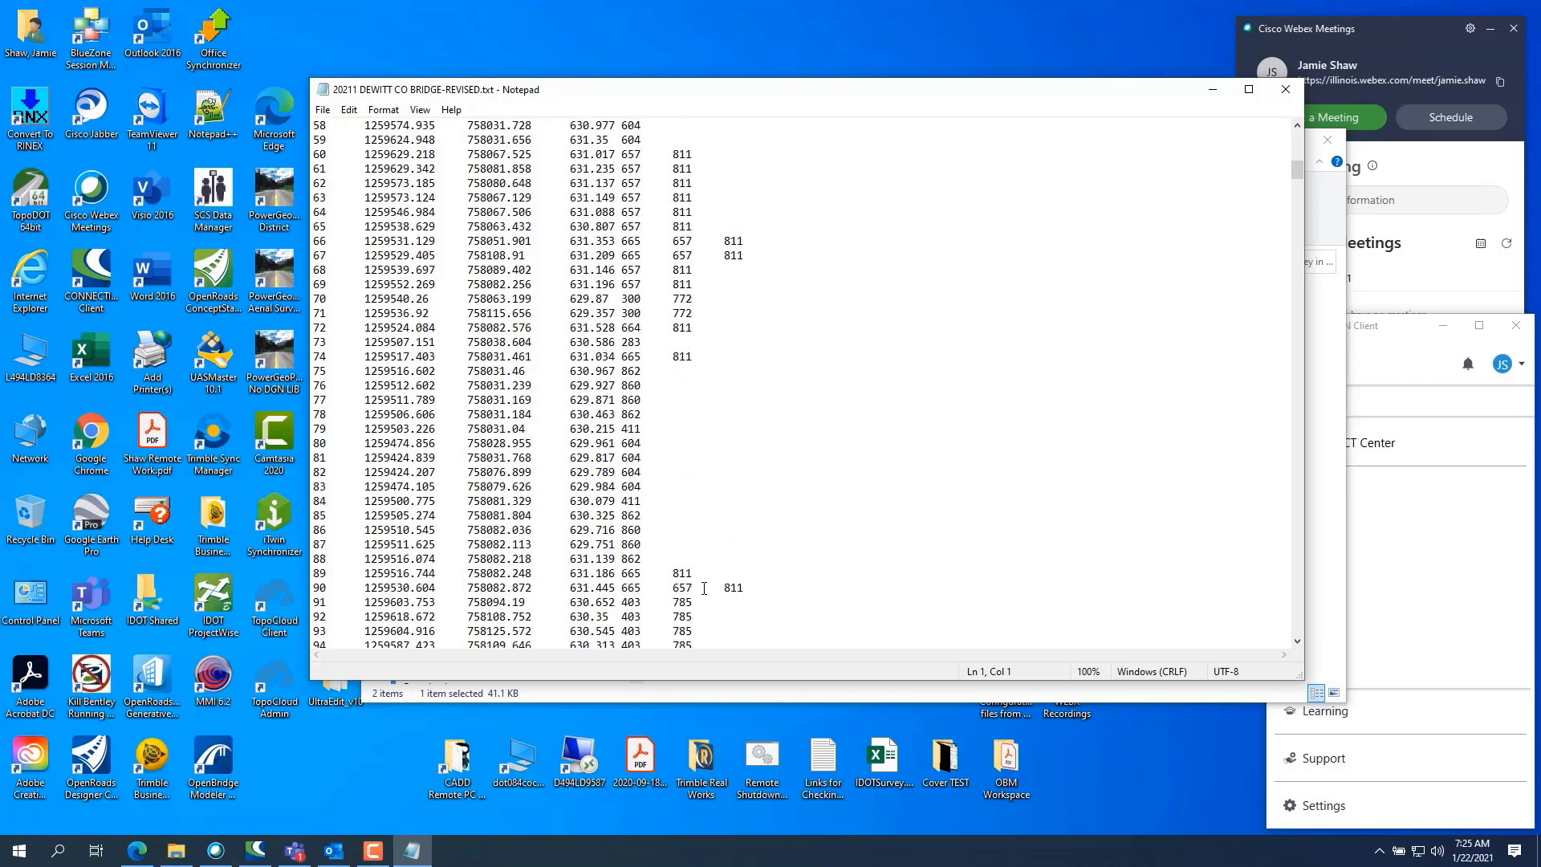
pyautogui.scroll(-4, 704, 589)
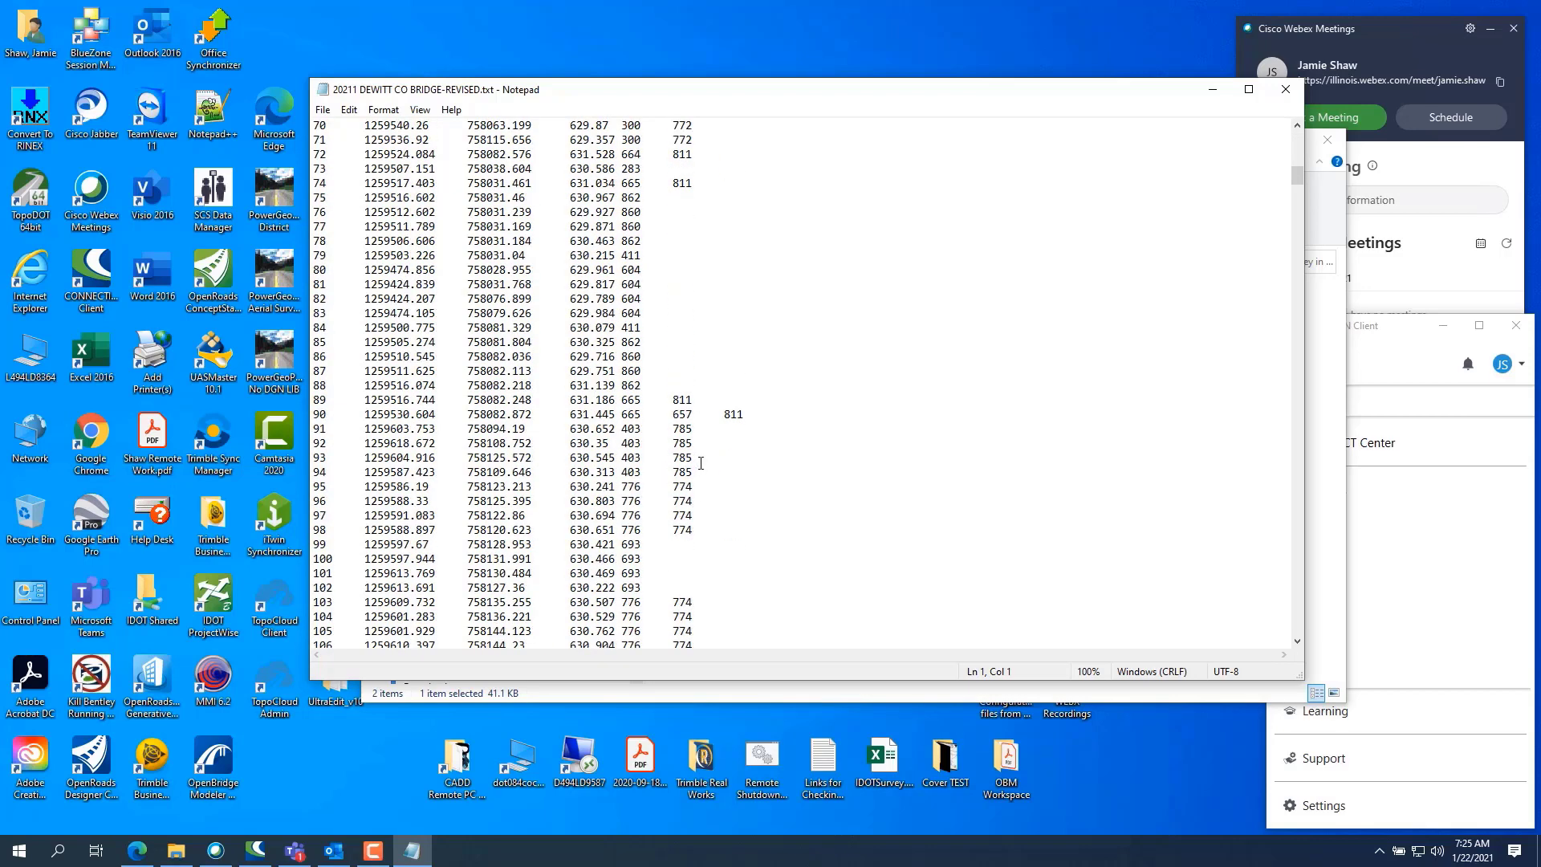
pyautogui.scroll(9, 860, 524)
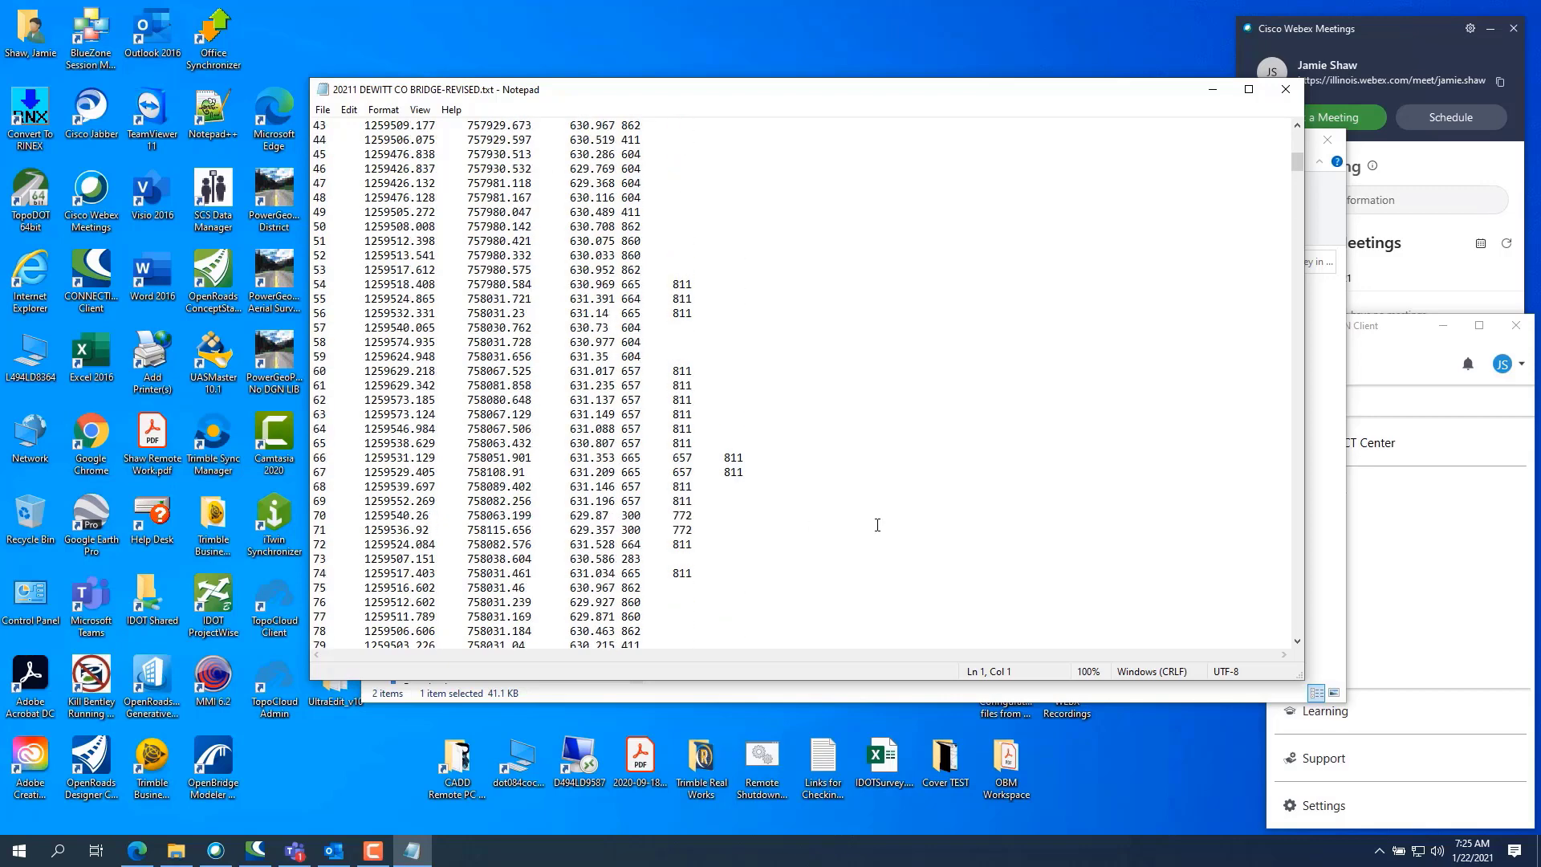
pyautogui.scroll(14, 877, 525)
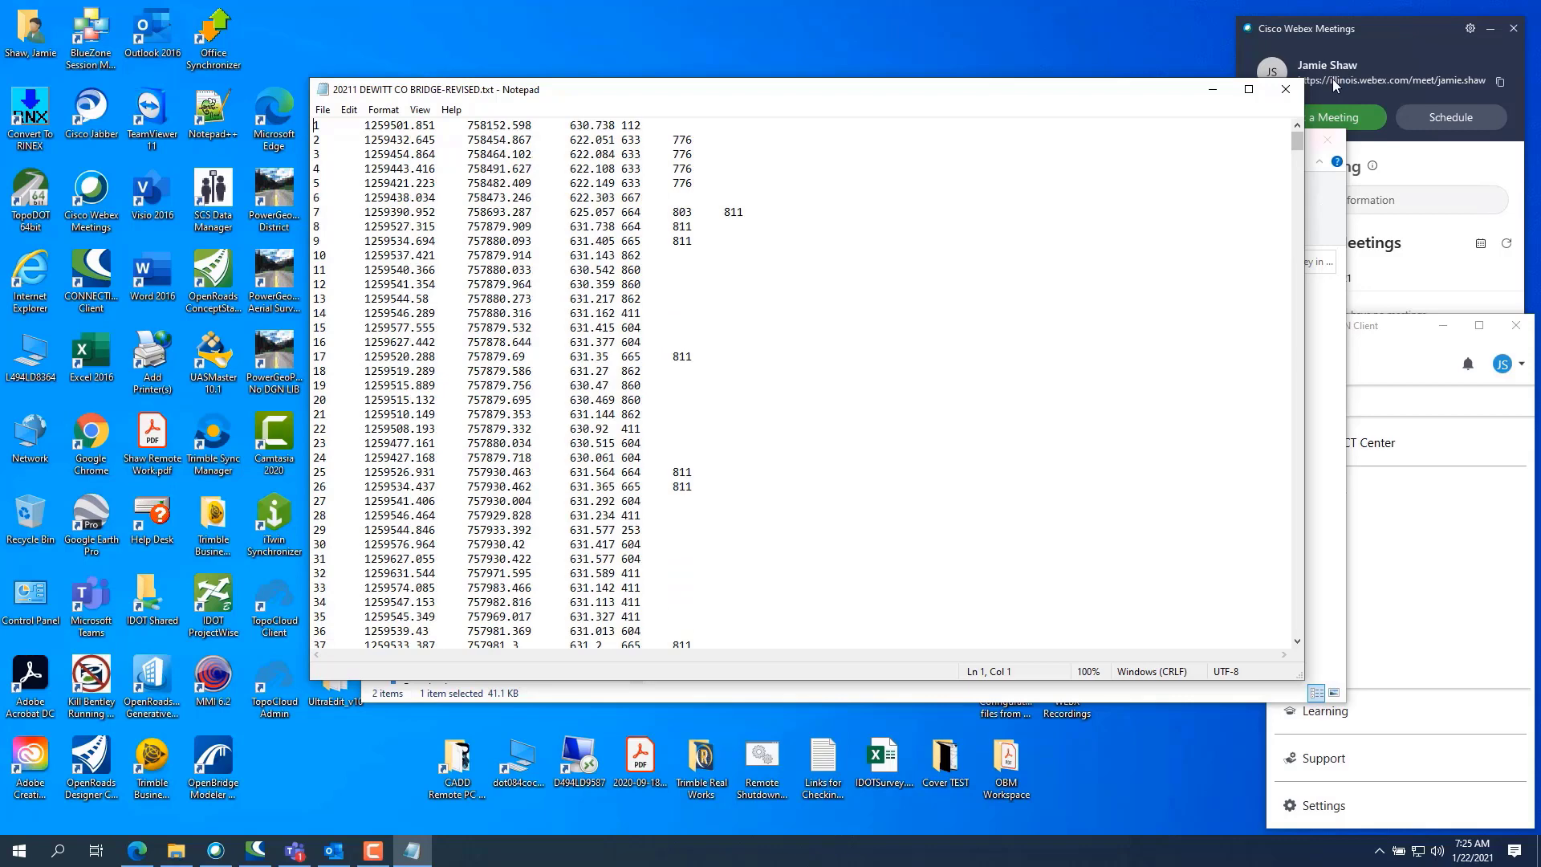
# Close the DeWitt survey file, examine the comma-separated points and feature codes in i72MasseyLn-1.asc, and close that file and its folder.
pyautogui.click(1285, 89)
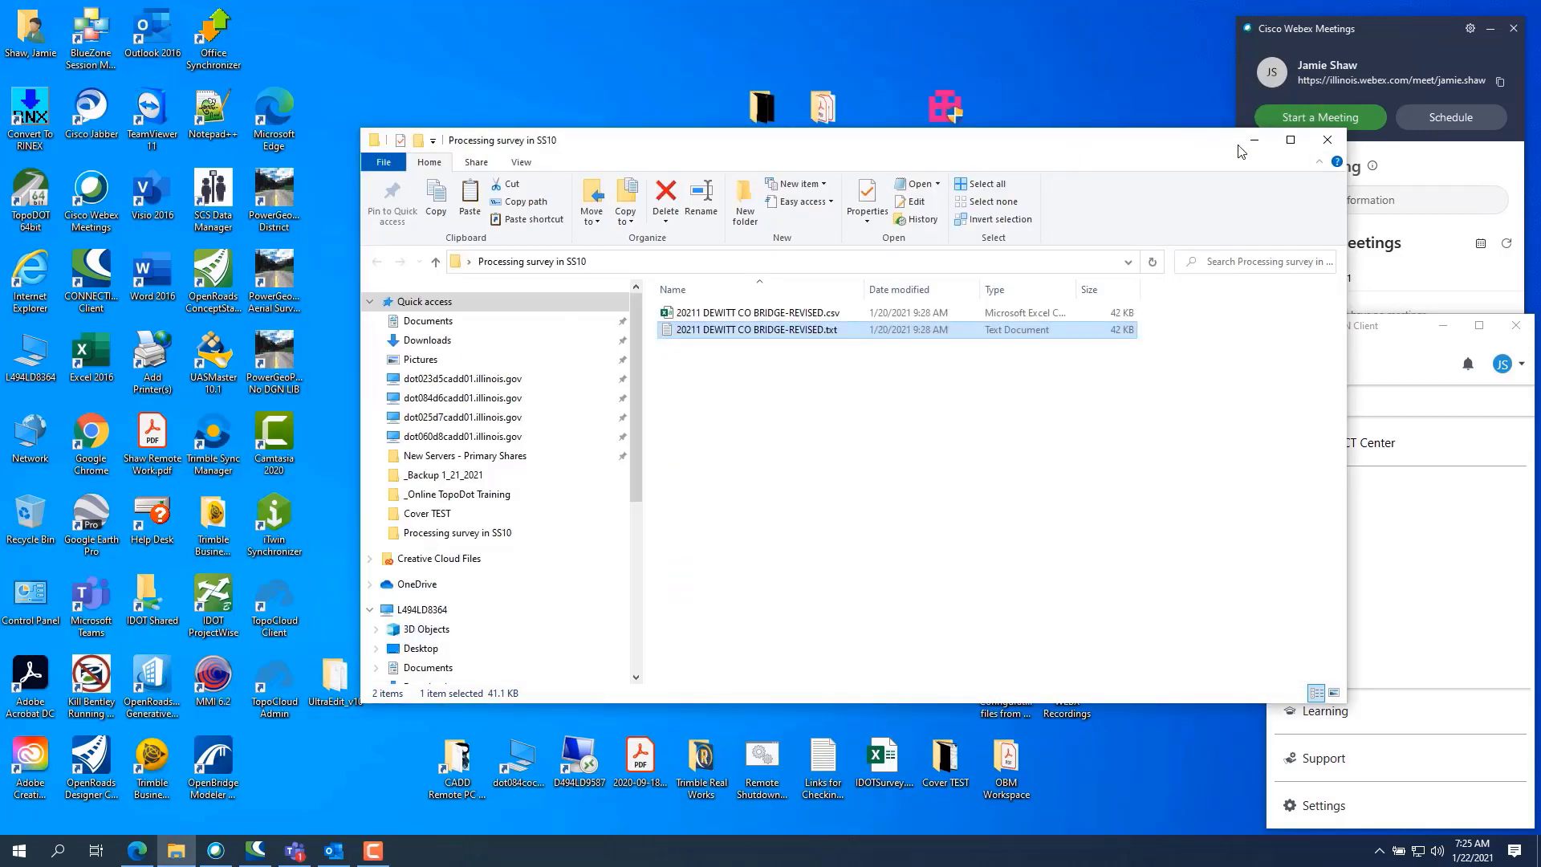
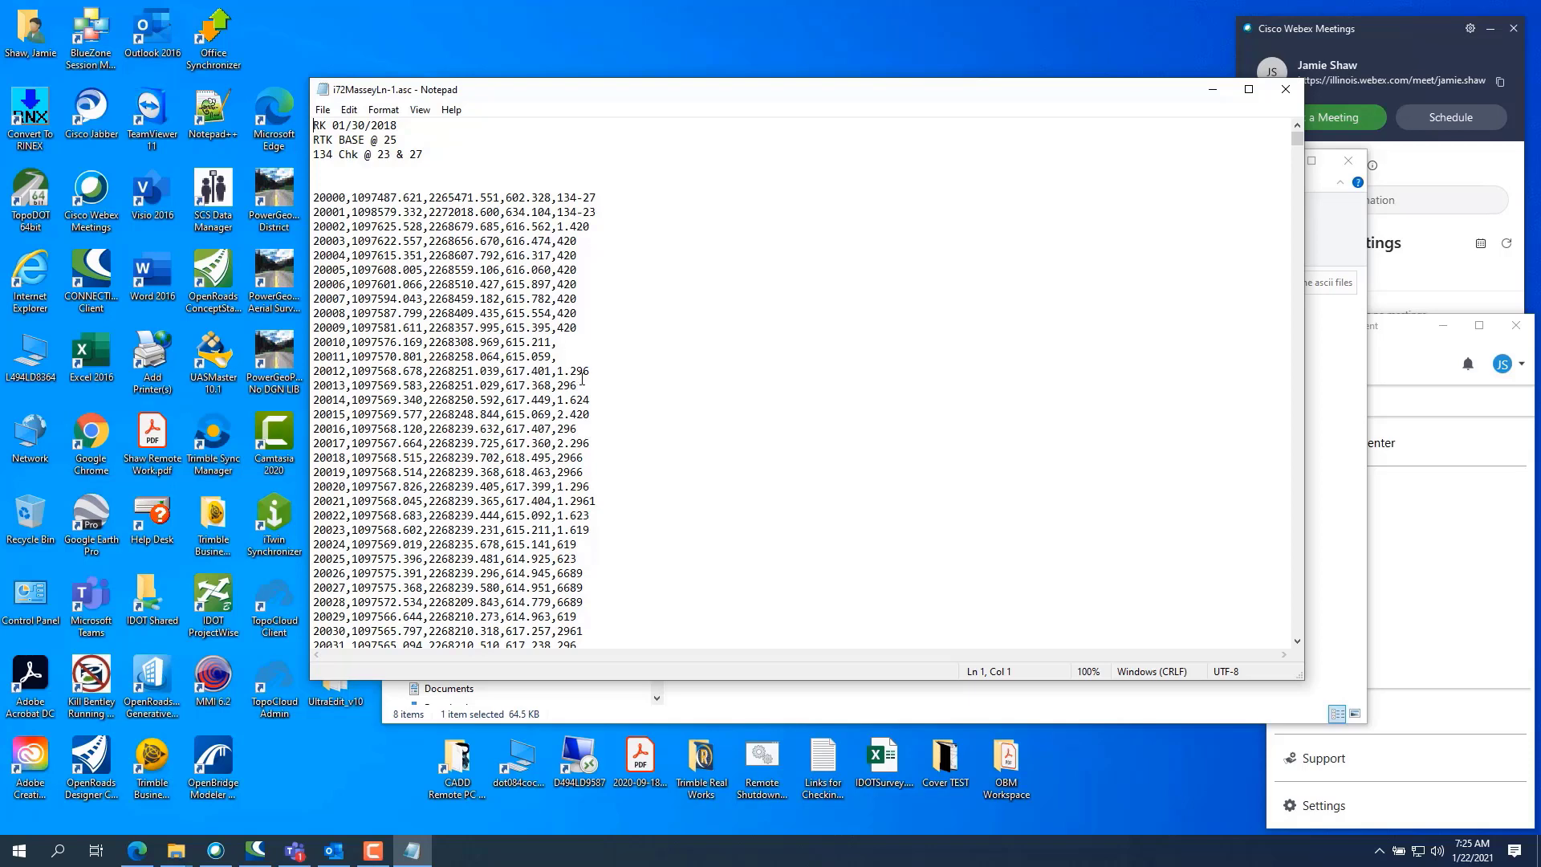
pyautogui.scroll(-1, 608, 471)
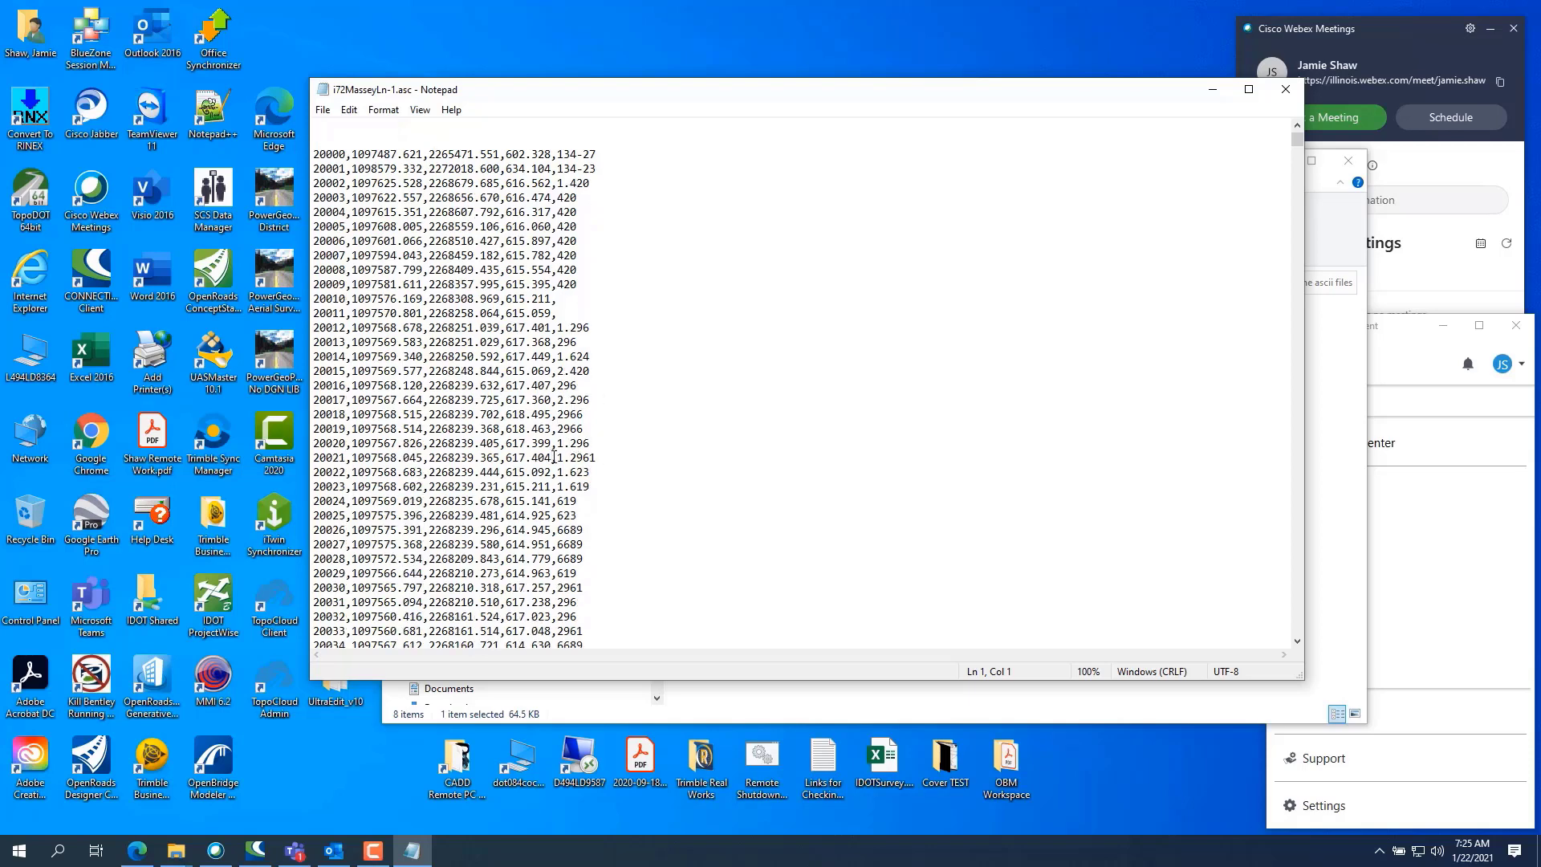
pyautogui.scroll(-3, 574, 476)
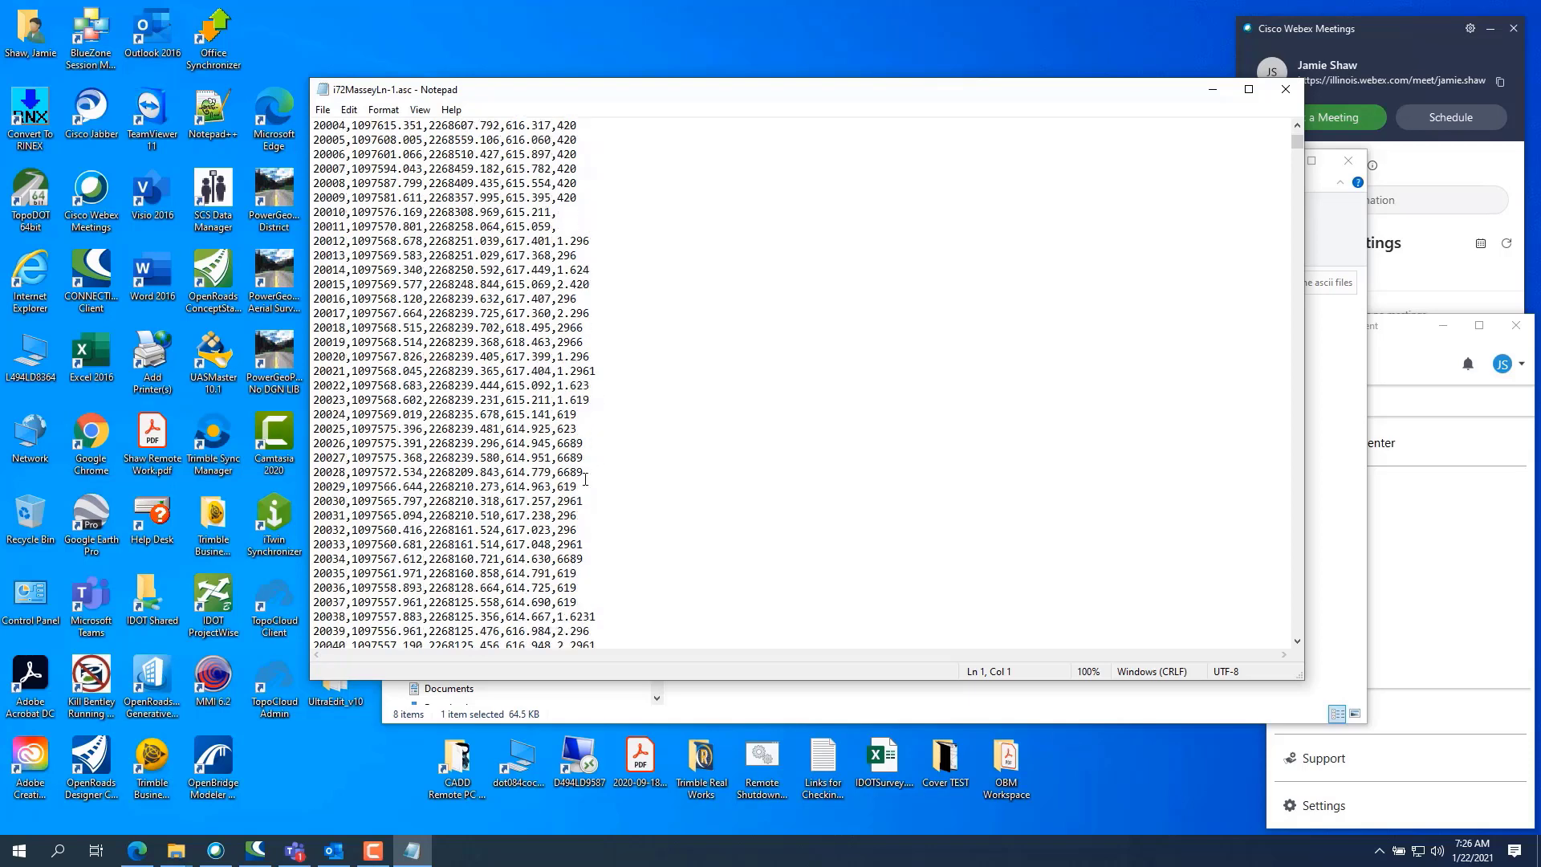
pyautogui.scroll(-3, 585, 479)
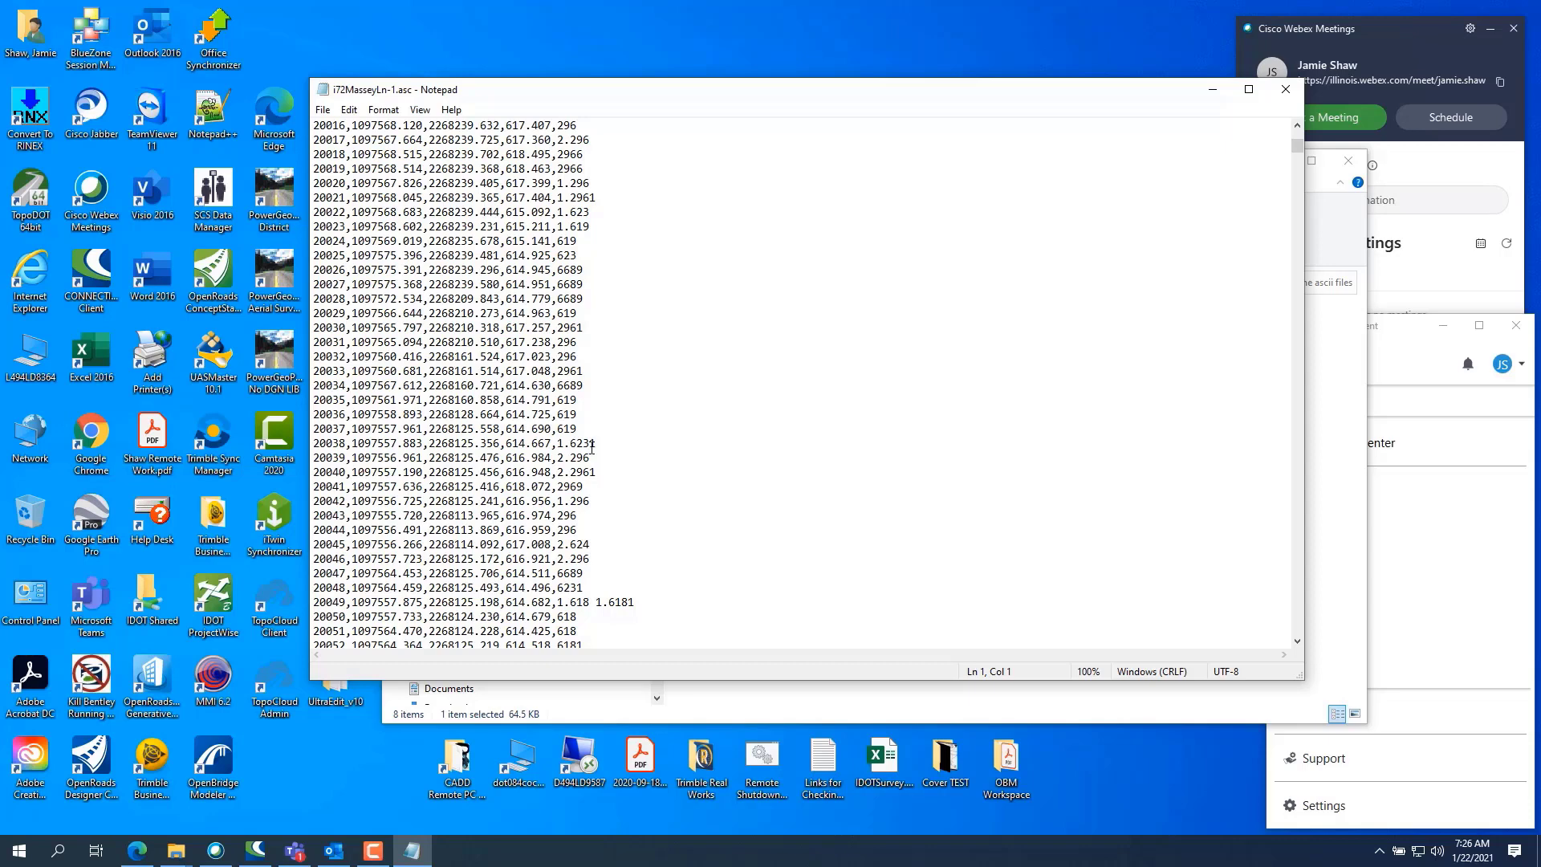
pyautogui.scroll(-2, 598, 474)
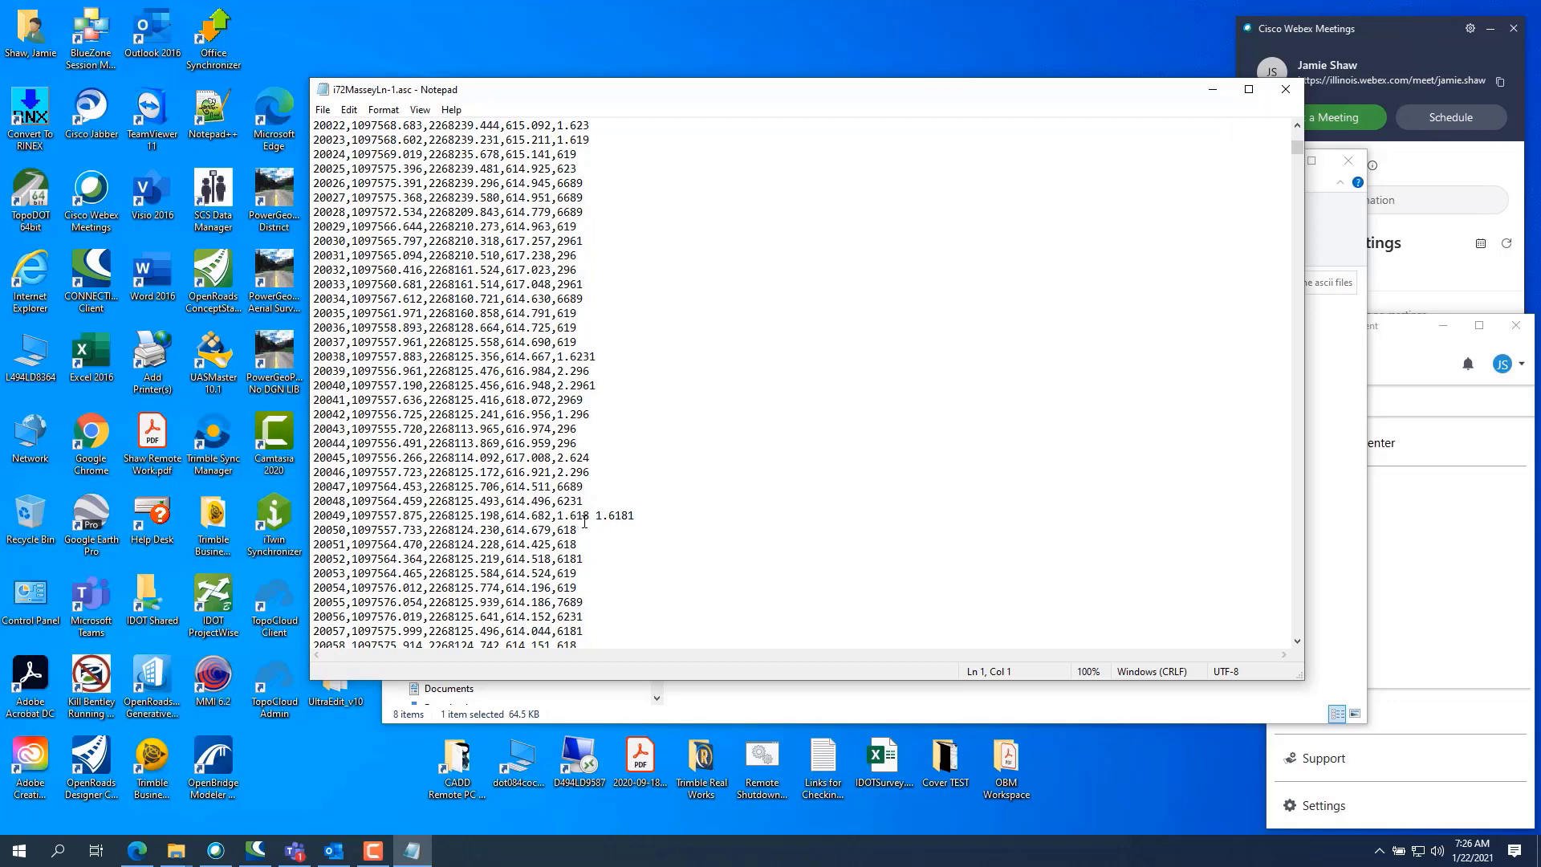
pyautogui.scroll(-4, 585, 521)
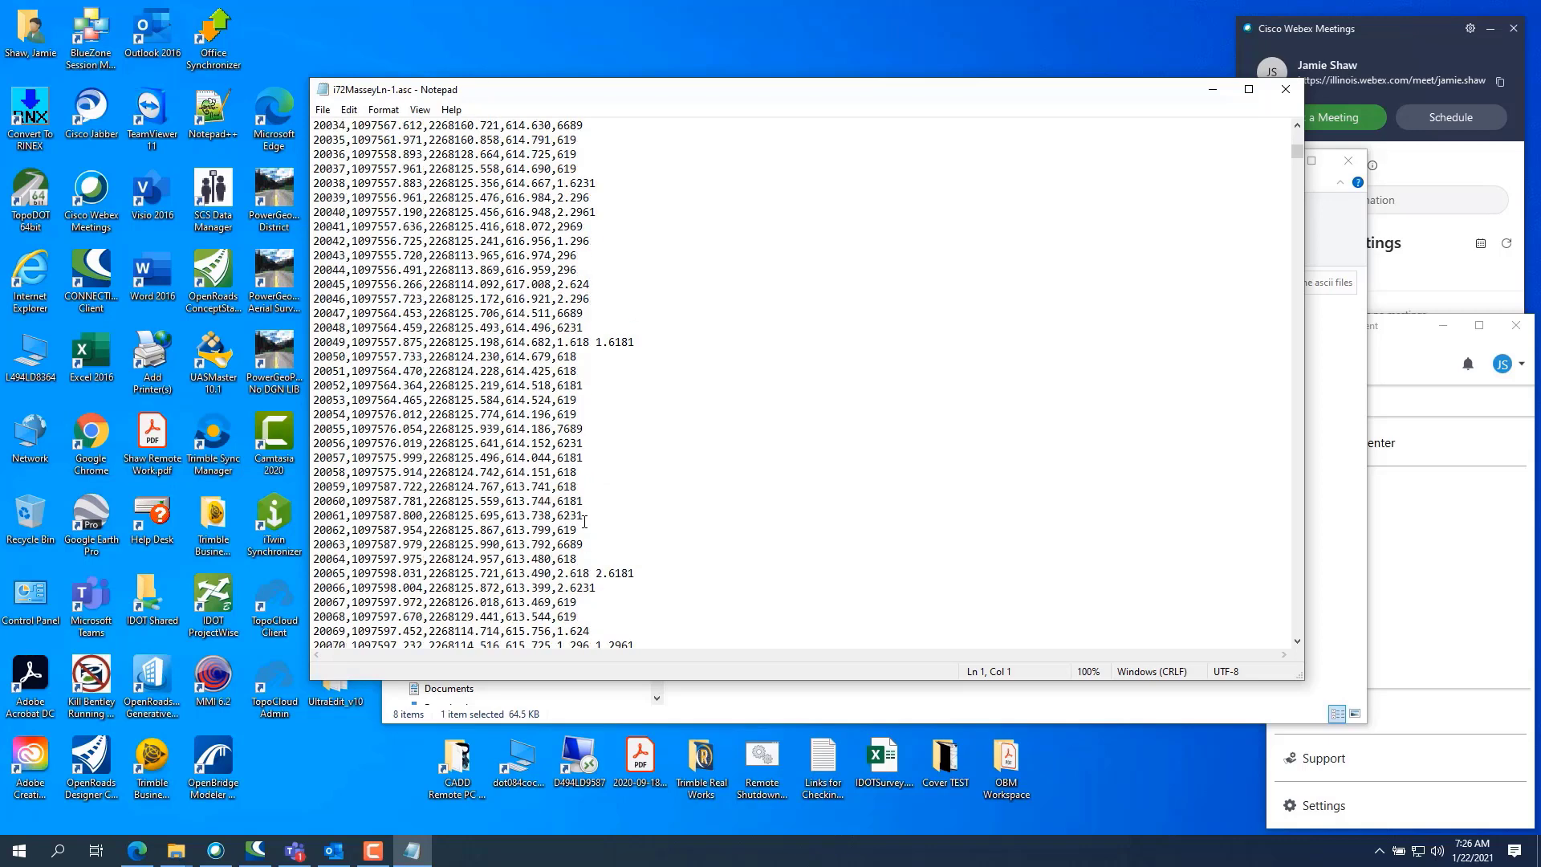
pyautogui.scroll(-3, 584, 521)
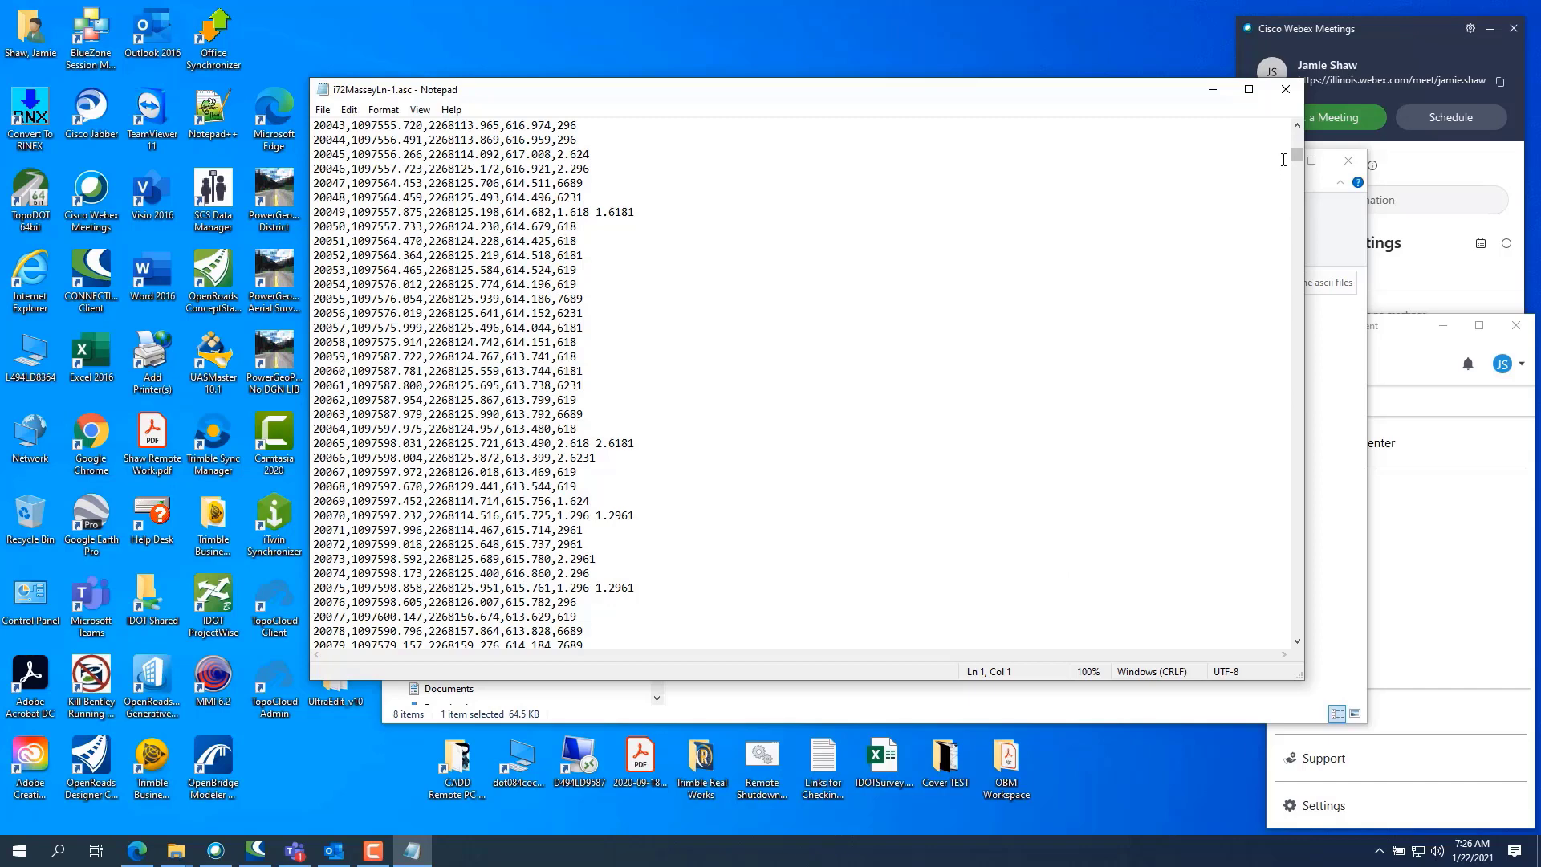
pyautogui.click(1285, 91)
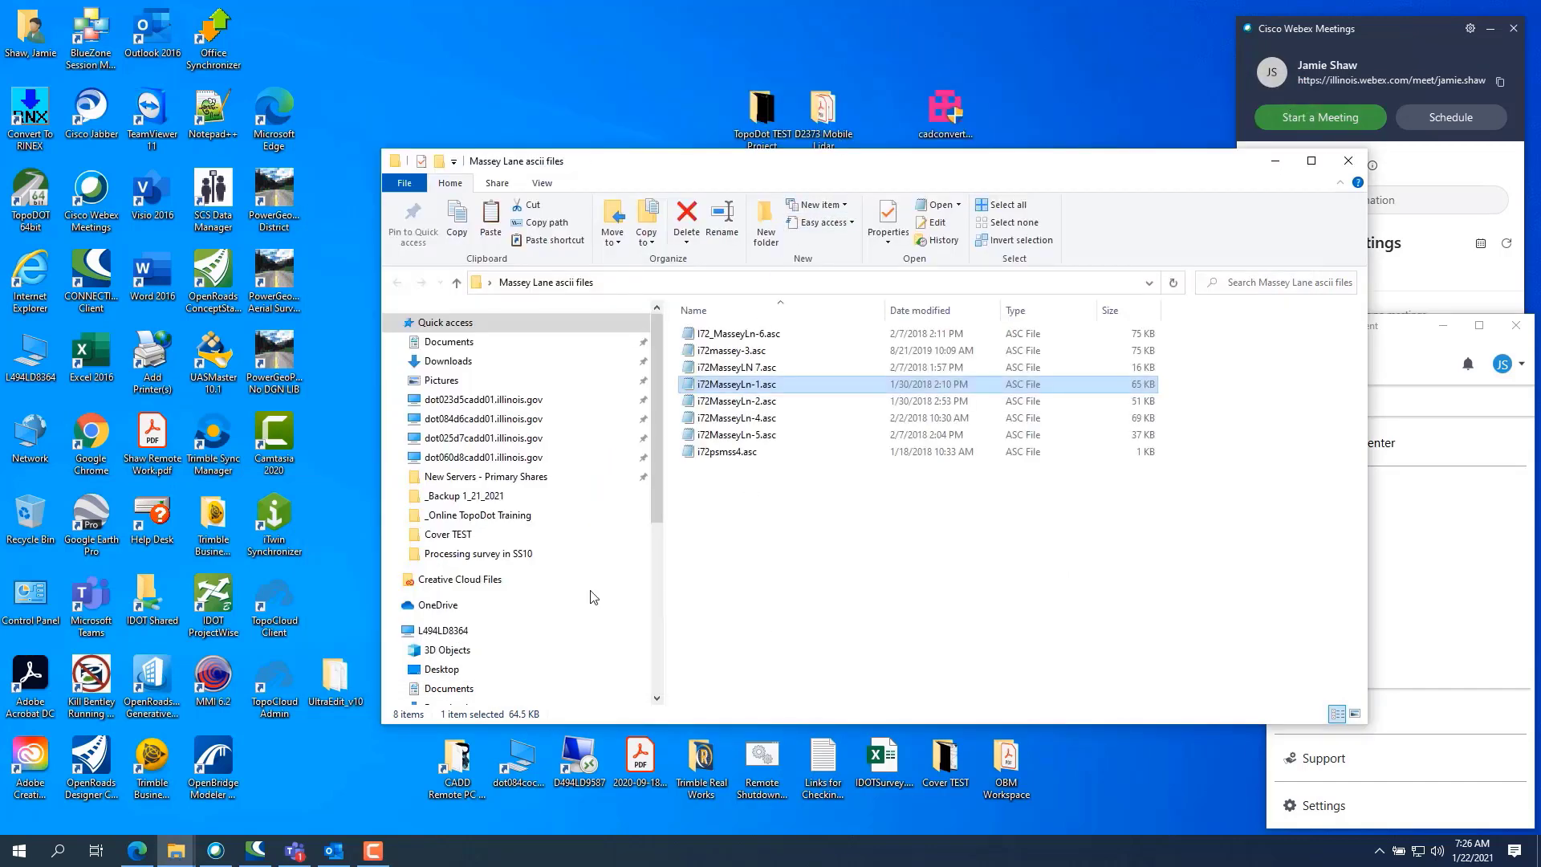
pyautogui.moveTo(246, 859)
pyautogui.click(1348, 161)
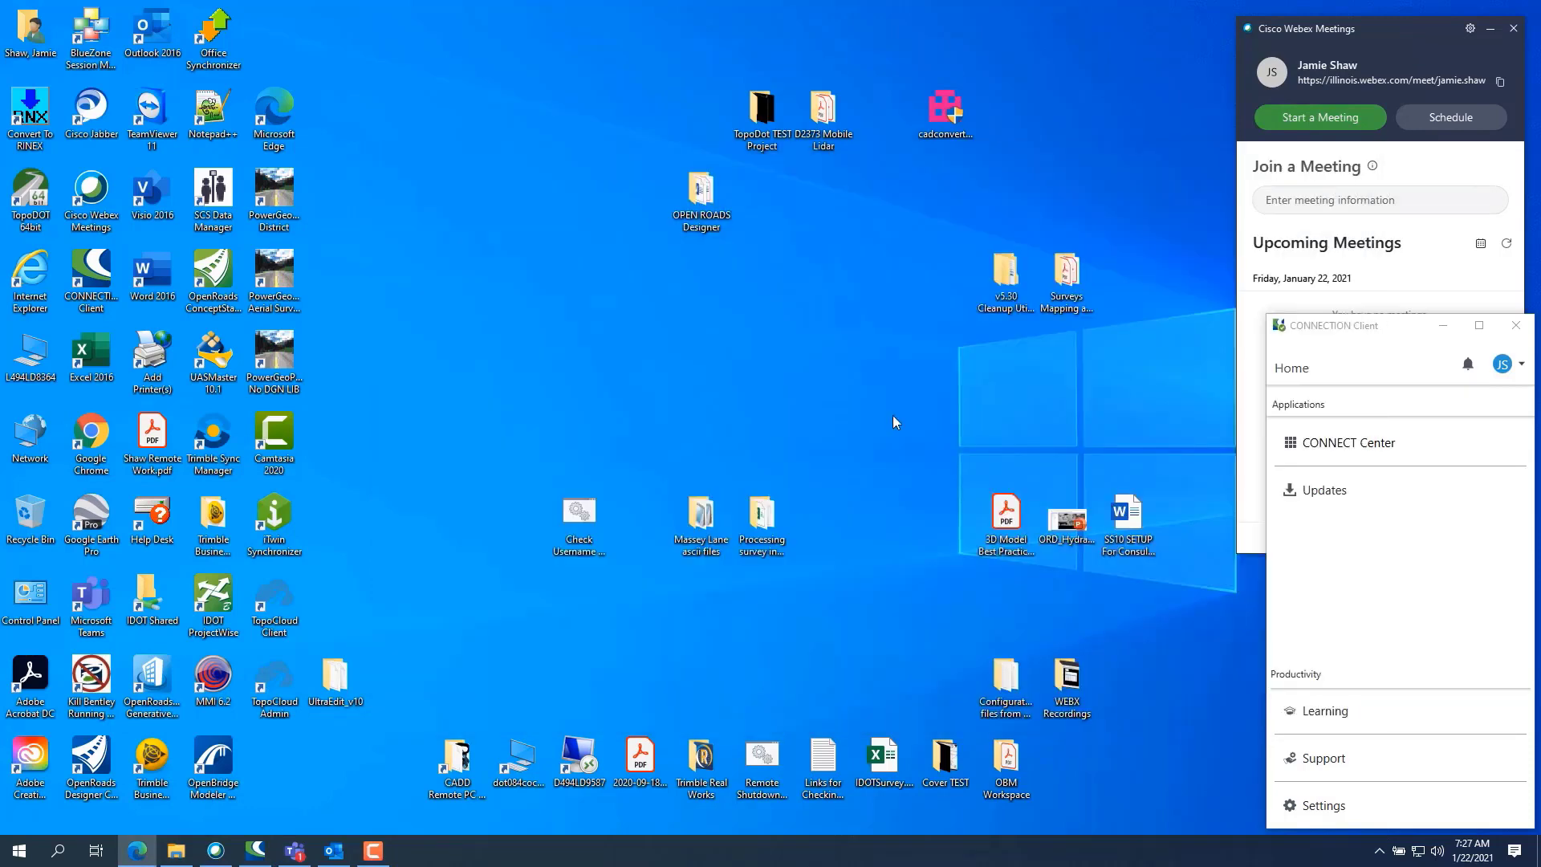
# Bring up the Processing survey in SS10 folder and start the District version of Power GEOPAK.
pyautogui.click(176, 850)
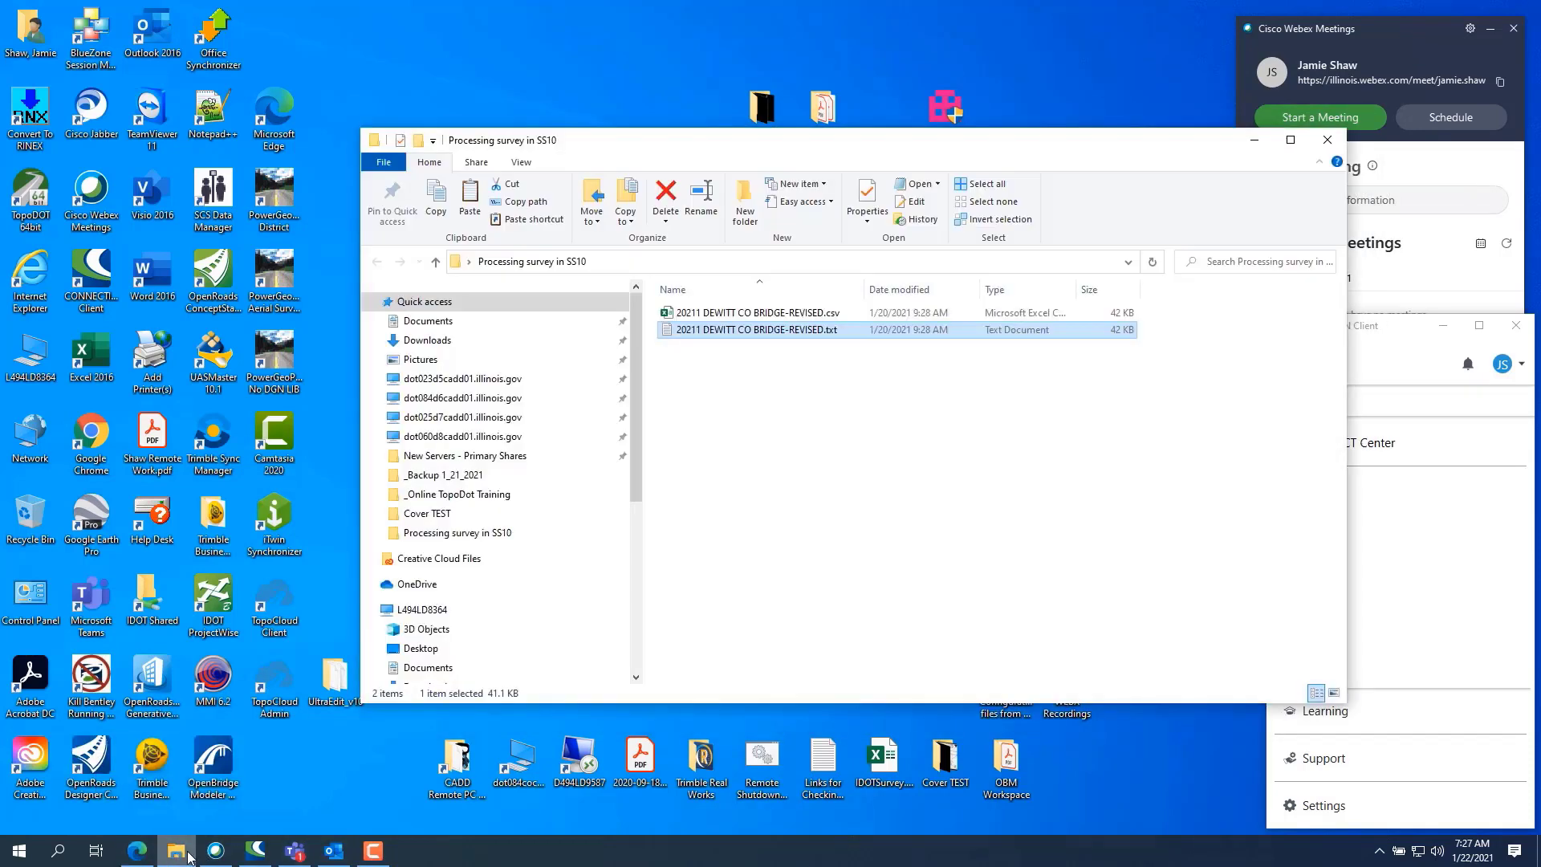
pyautogui.click(783, 518)
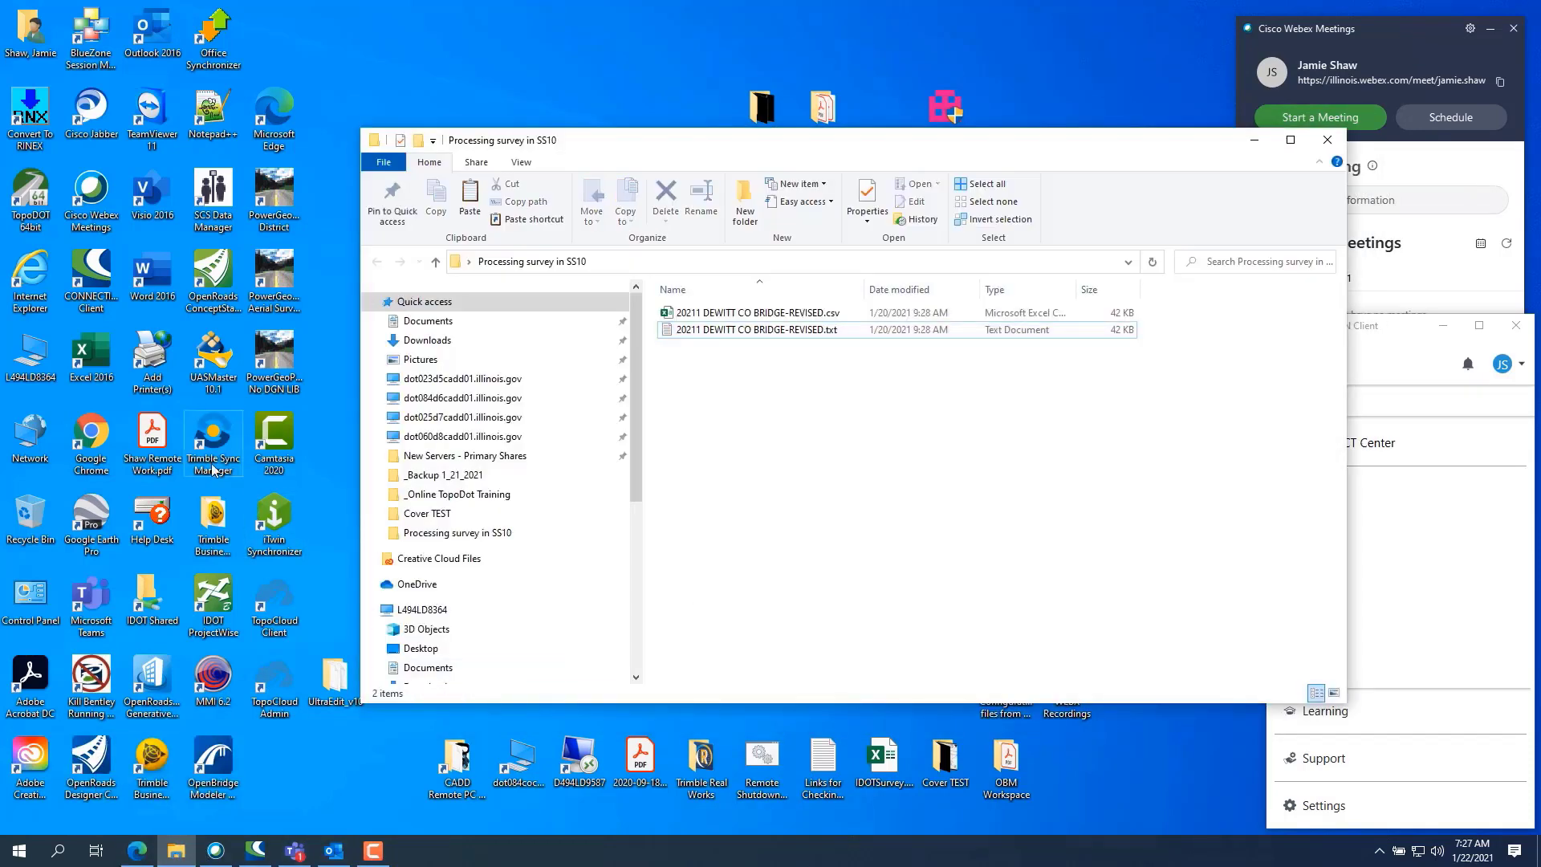
pyautogui.click(277, 192)
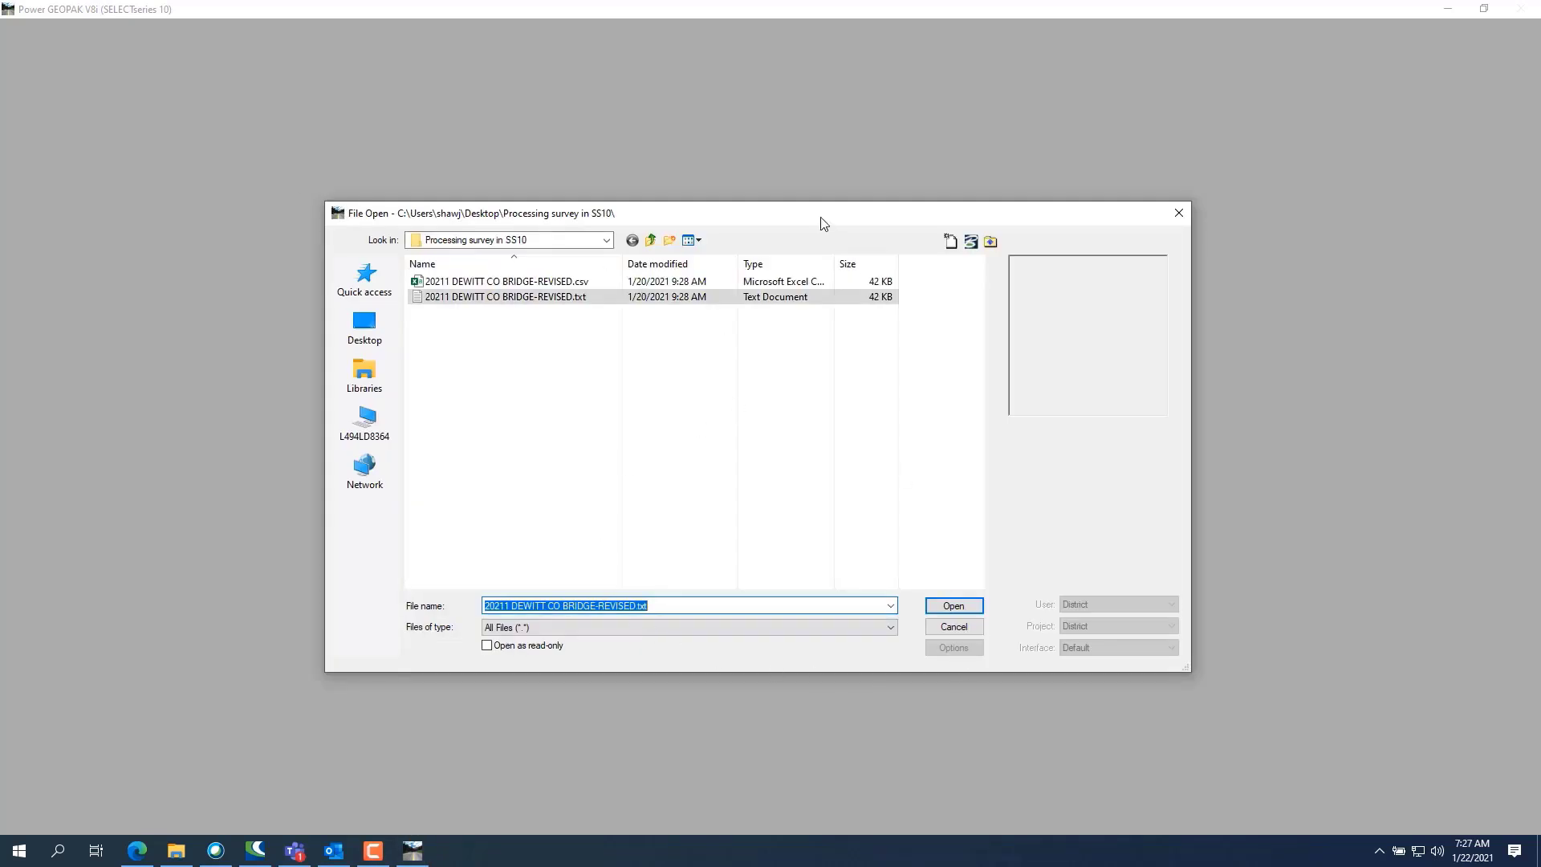
# Create Dewitt Co Bridge Survey.dgn in the Processing survey in SS10 folder from the IDOTeng3d.dgn seed file and open it.
pyautogui.click(947, 242)
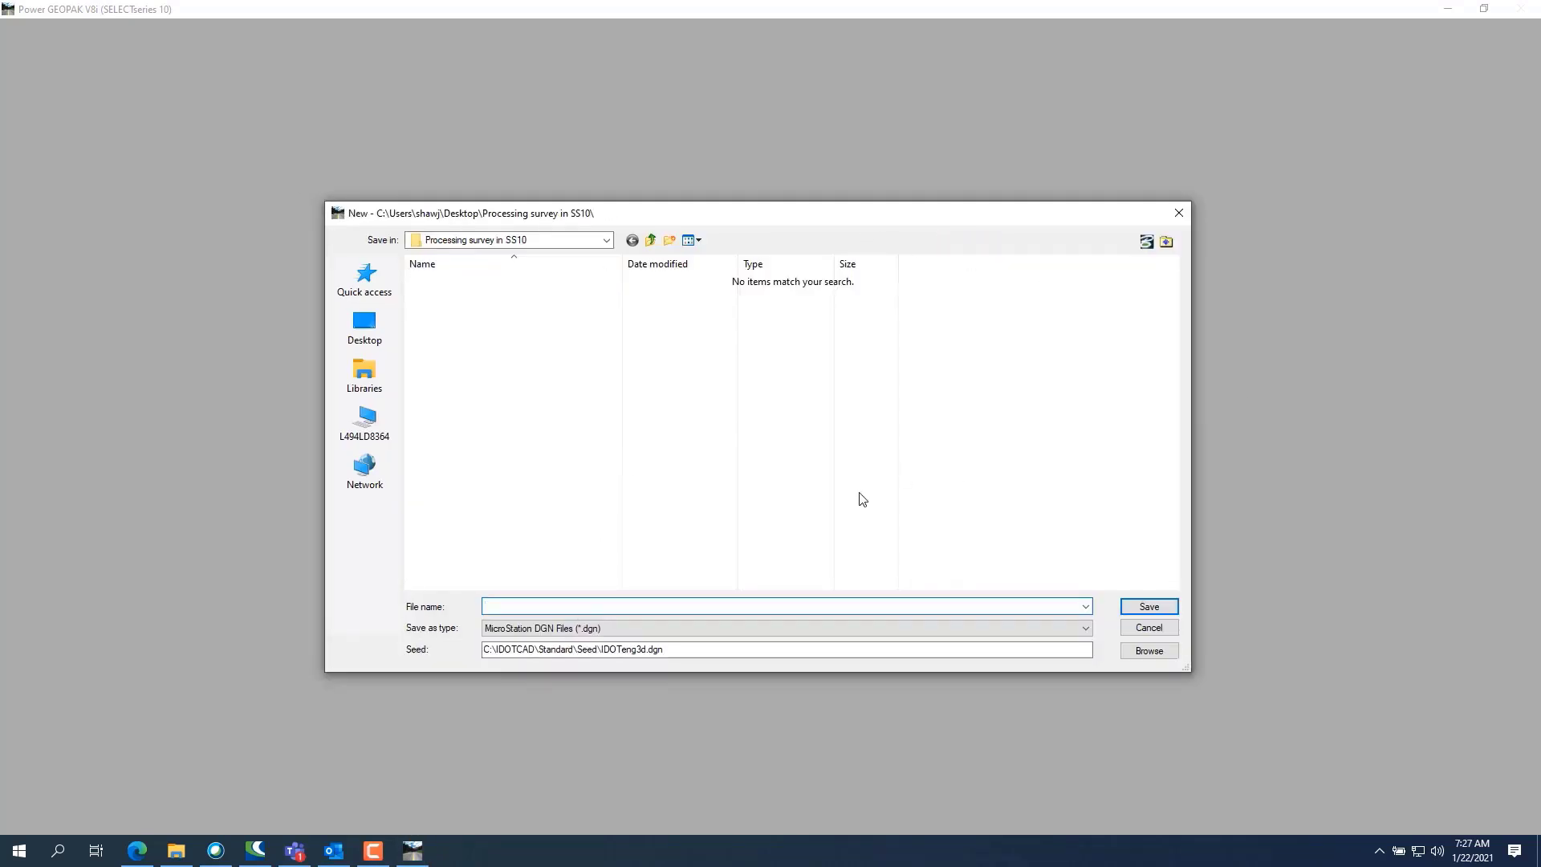
pyautogui.click(1165, 650)
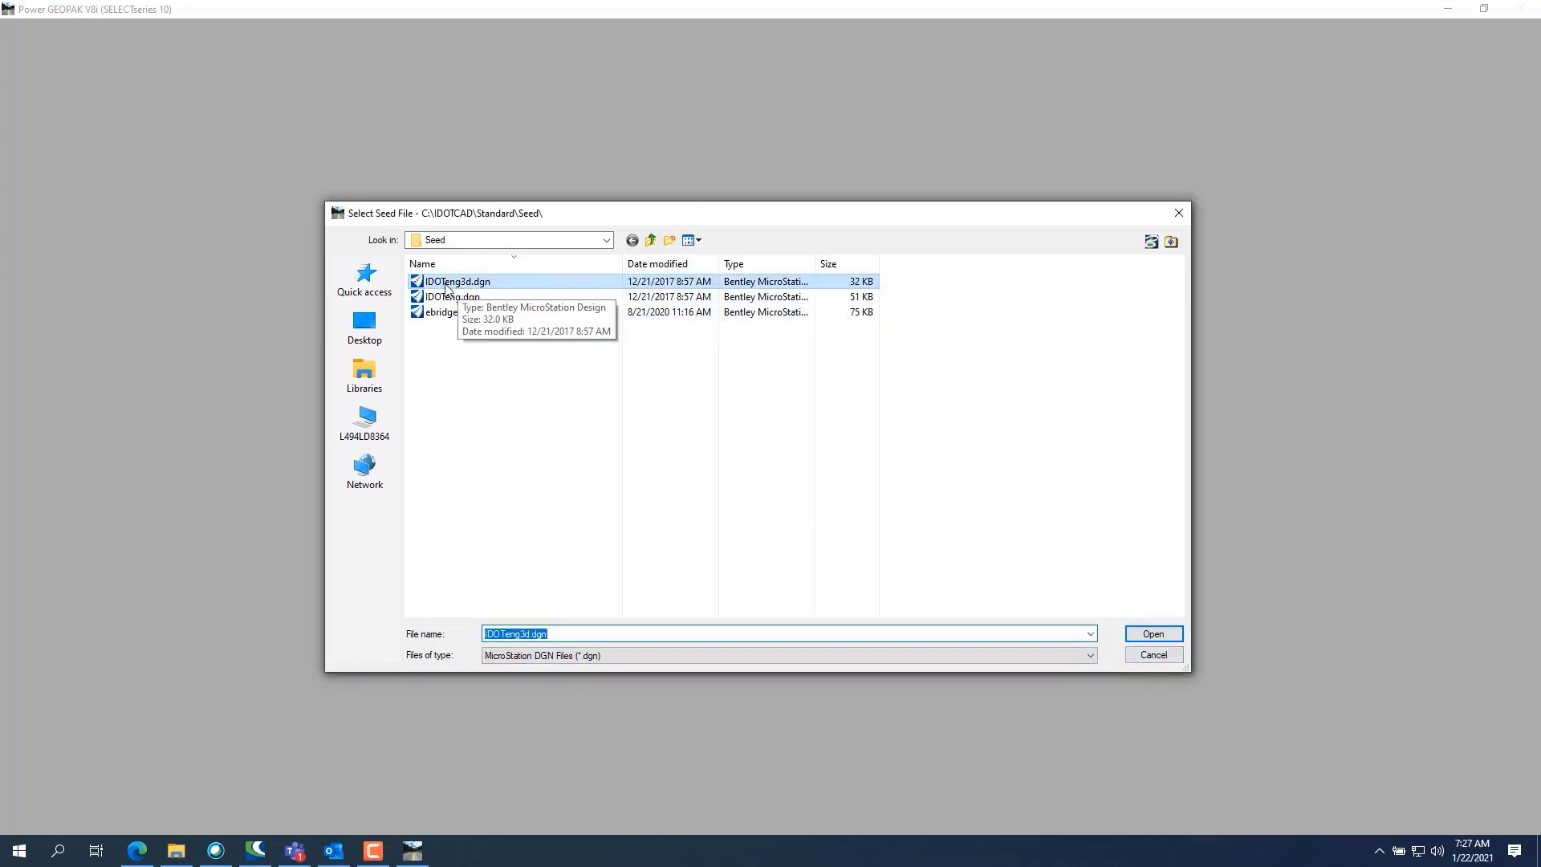
pyautogui.click(1153, 633)
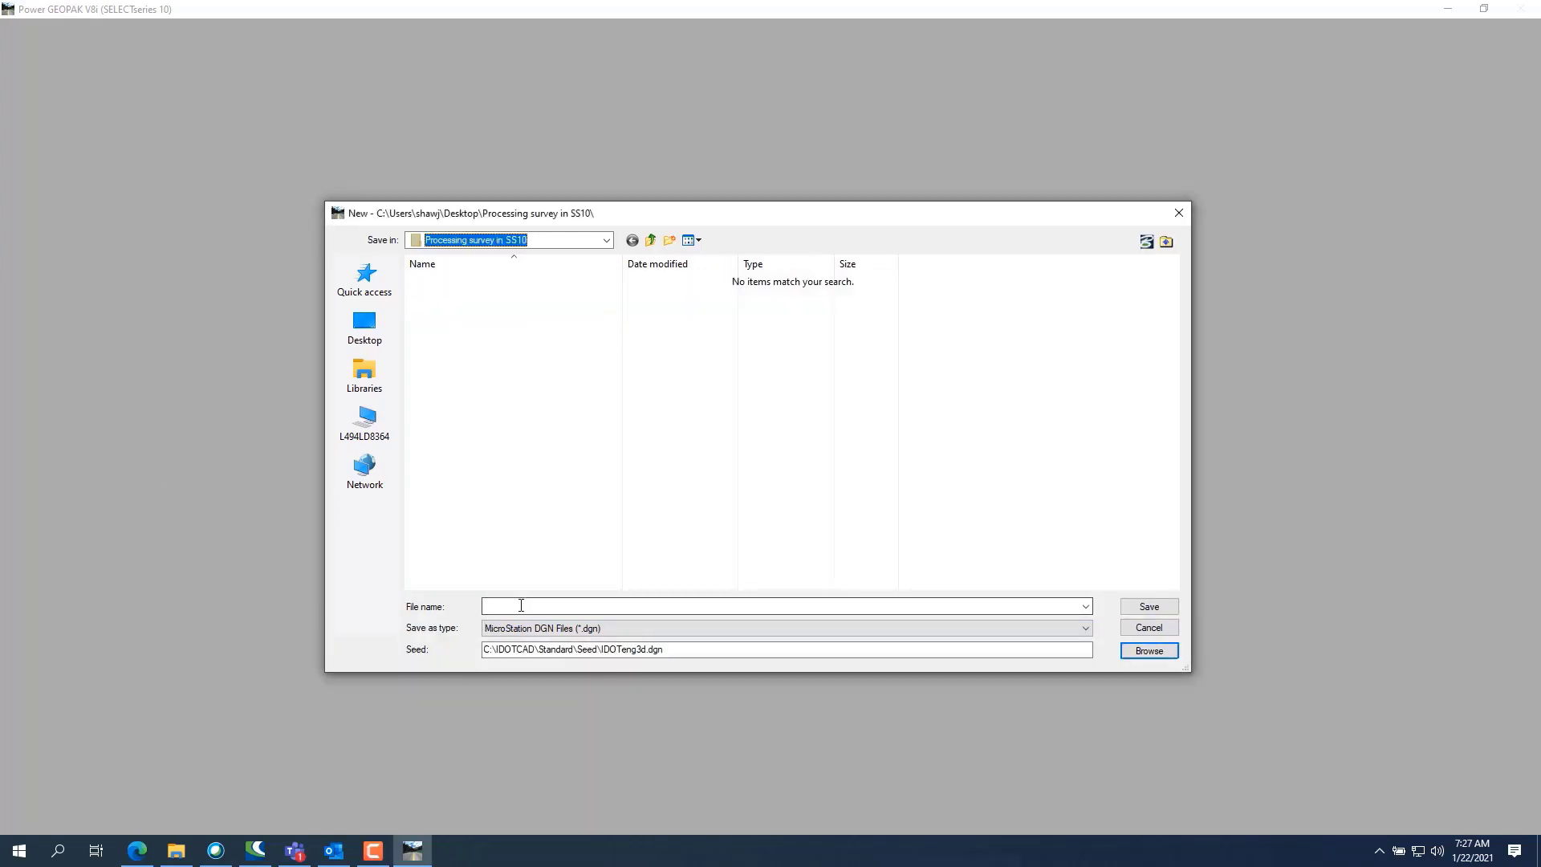
pyautogui.click(526, 604)
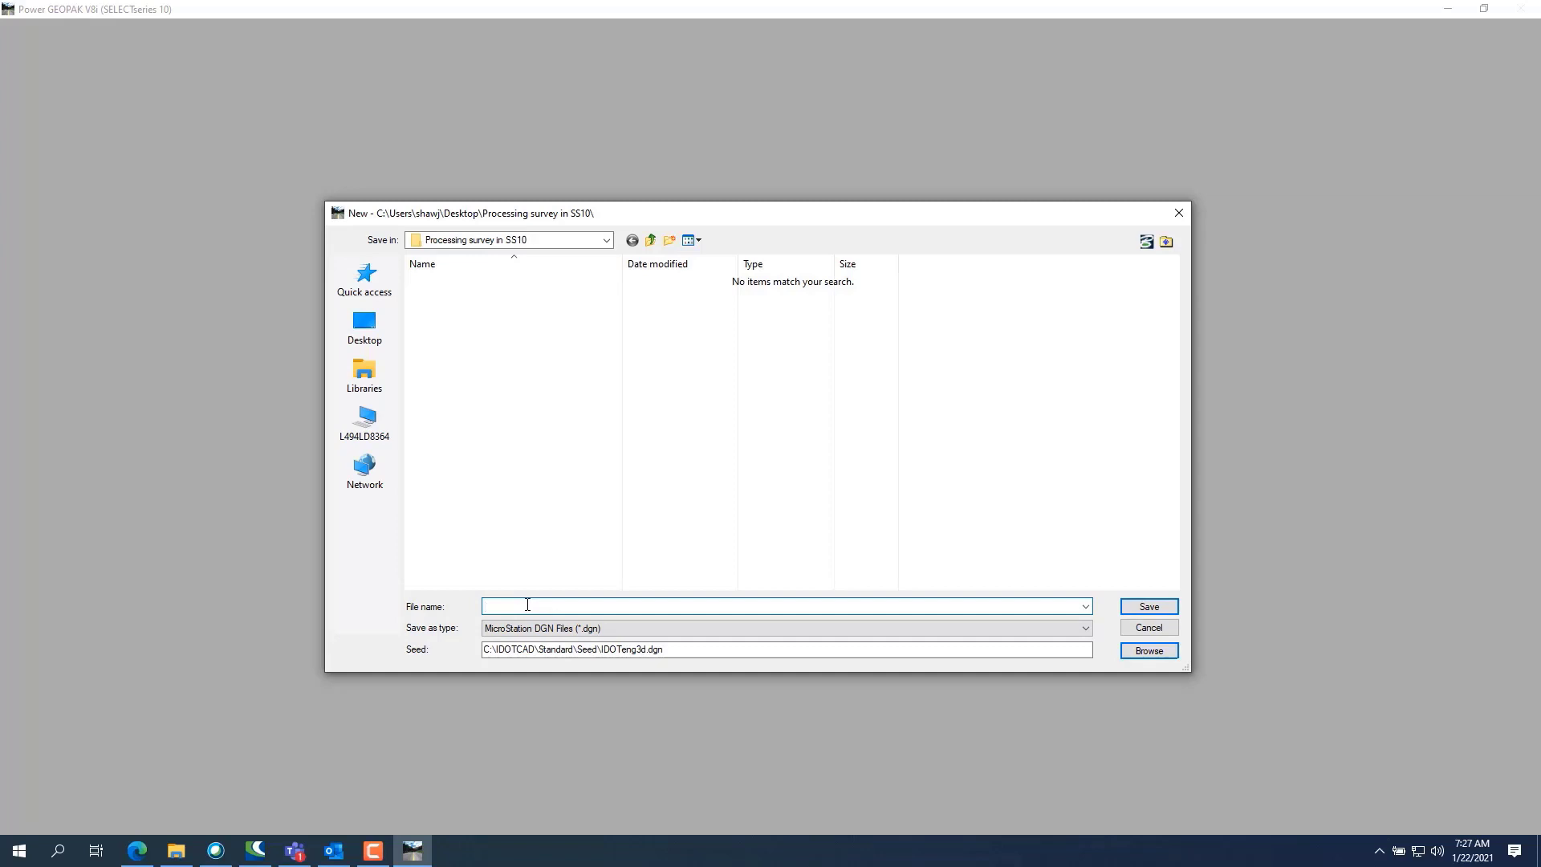
pyautogui.write('Dewitt Co Bridge Survey')
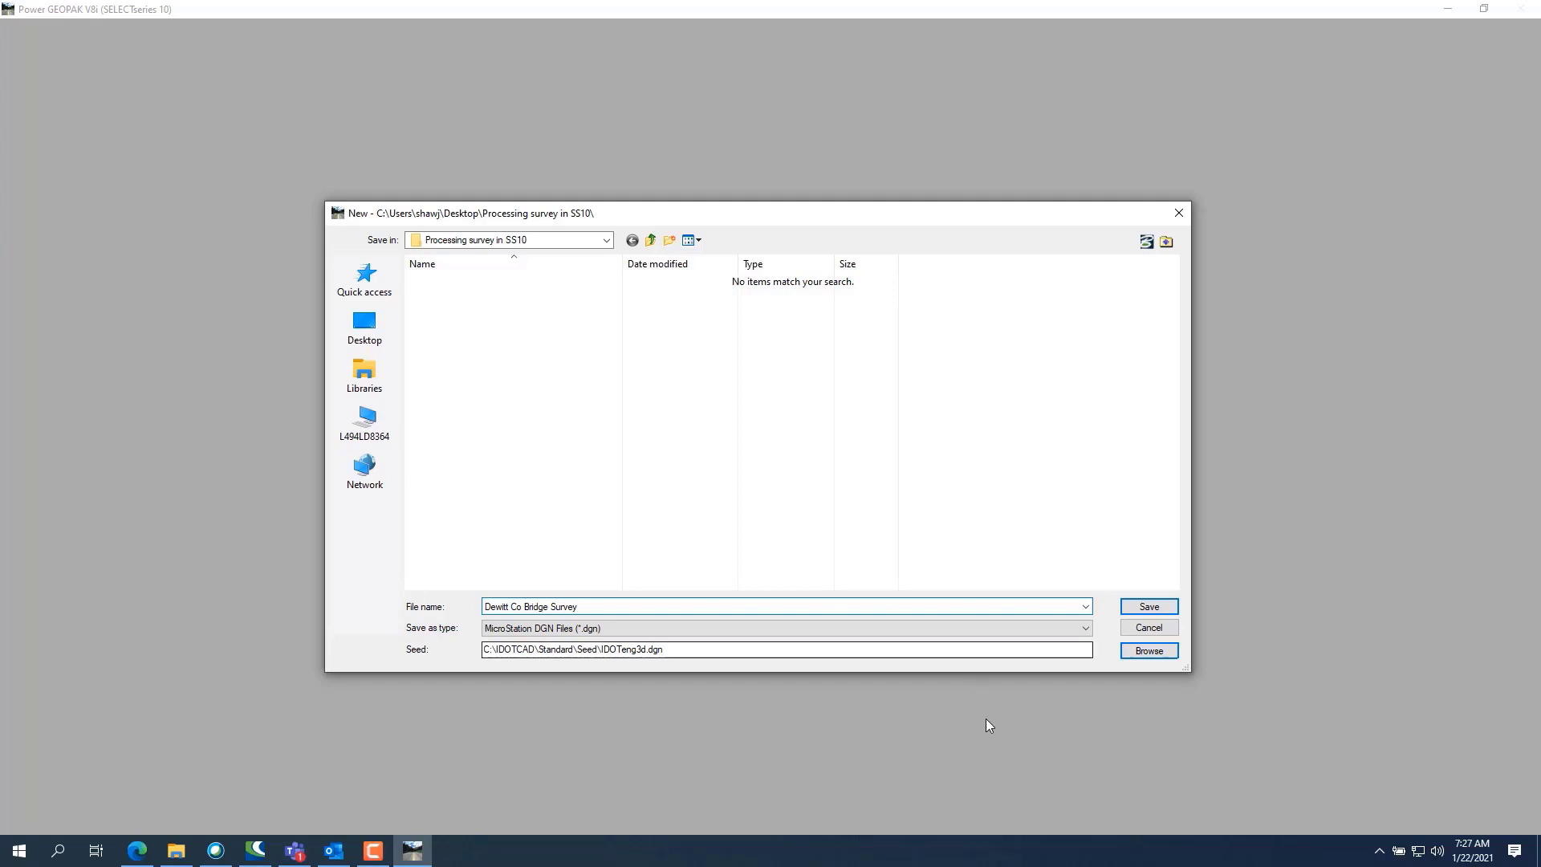
pyautogui.click(1148, 606)
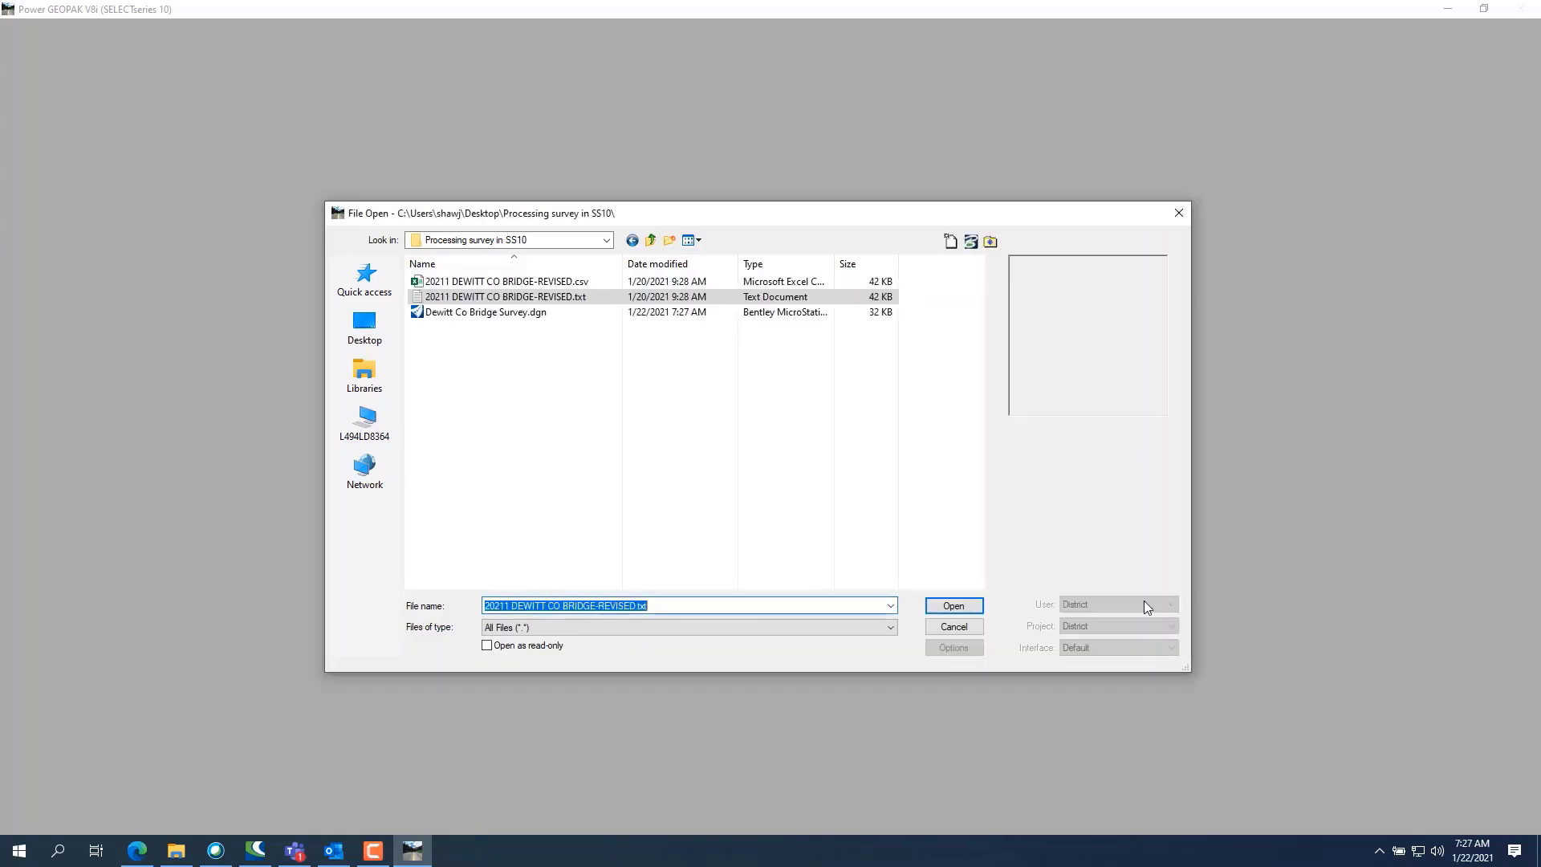
pyautogui.click(485, 313)
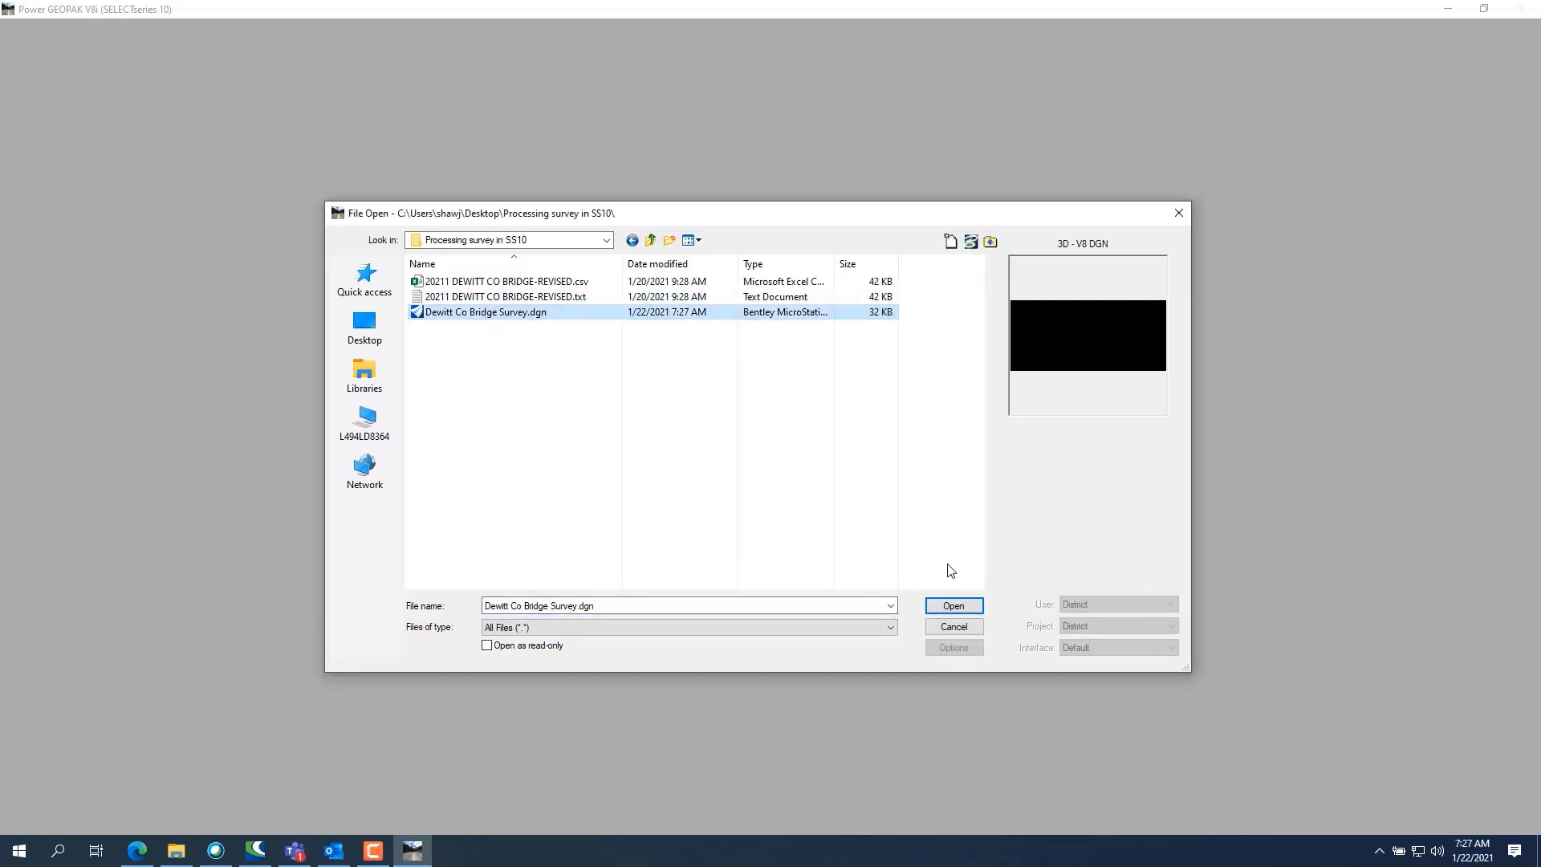
pyautogui.click(953, 607)
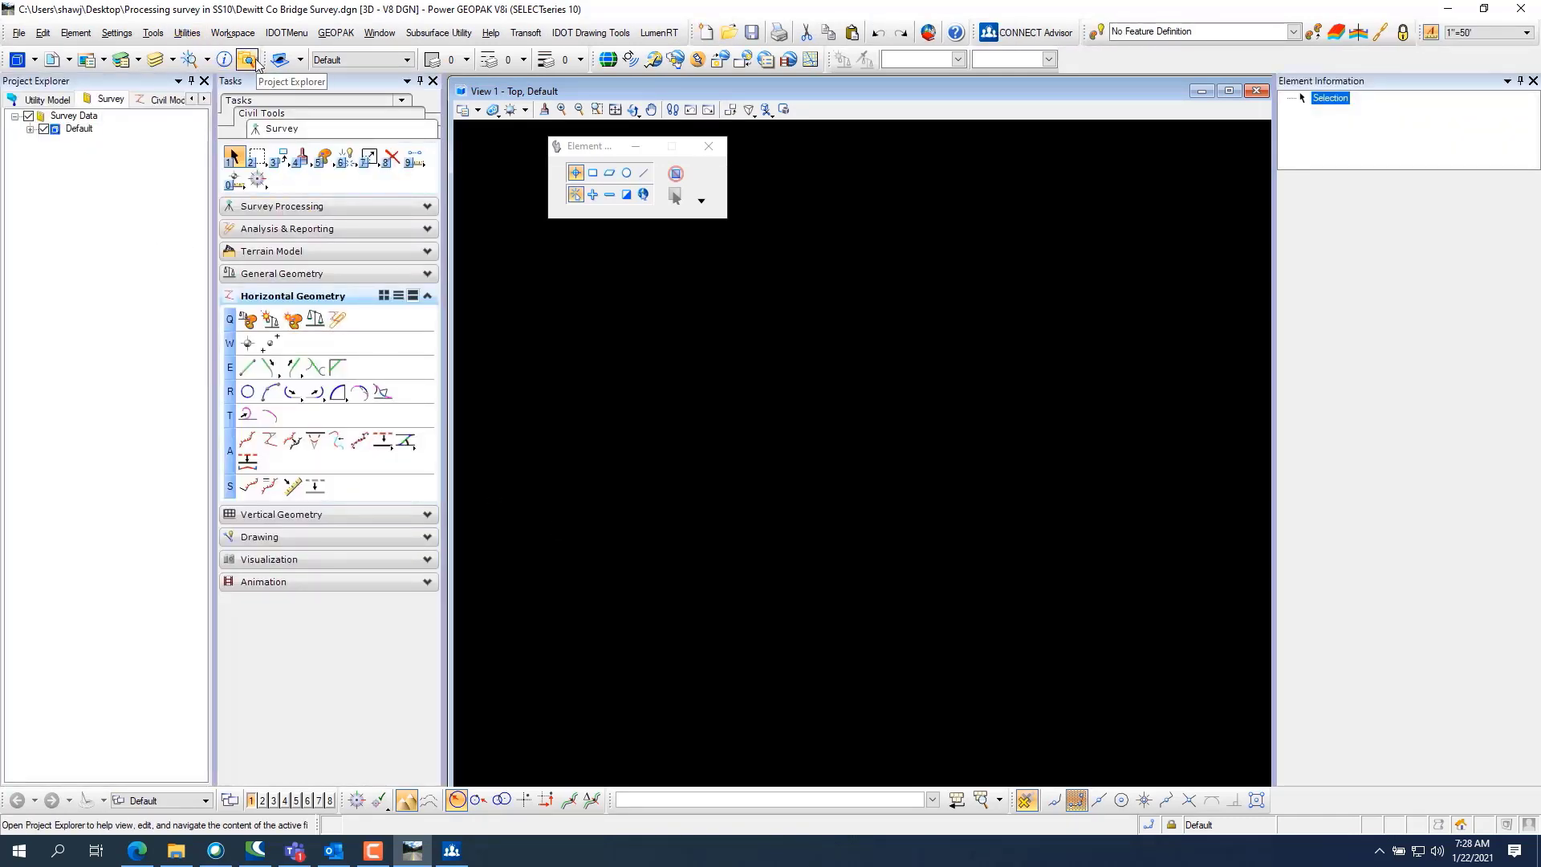
# Review the Project Explorer settings that control which browsers are shown, including Survey, and leave them unchanged.
pyautogui.click(119, 99)
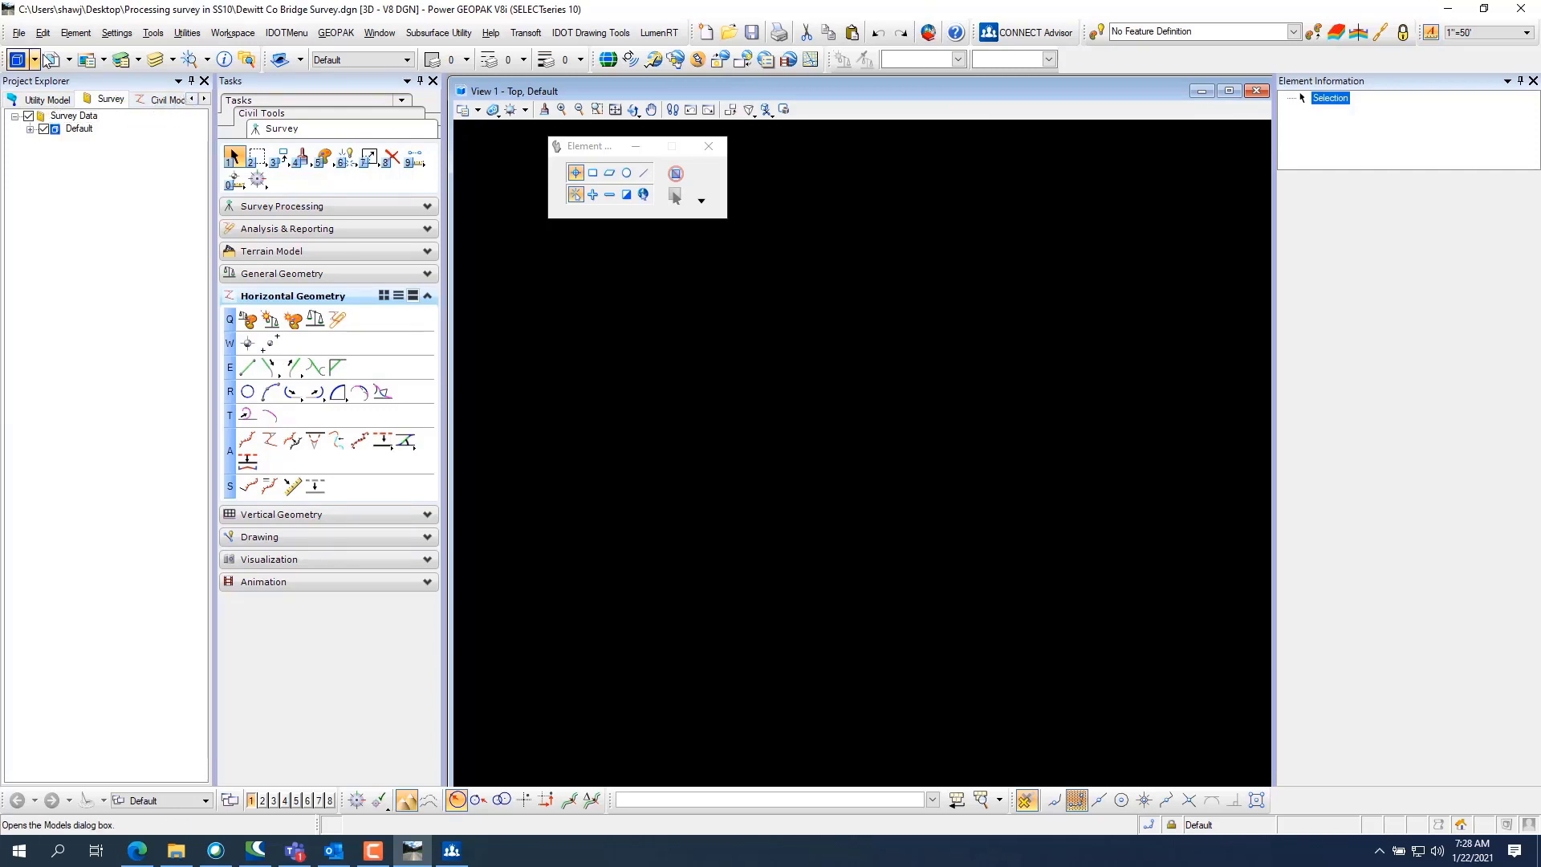
pyautogui.click(116, 33)
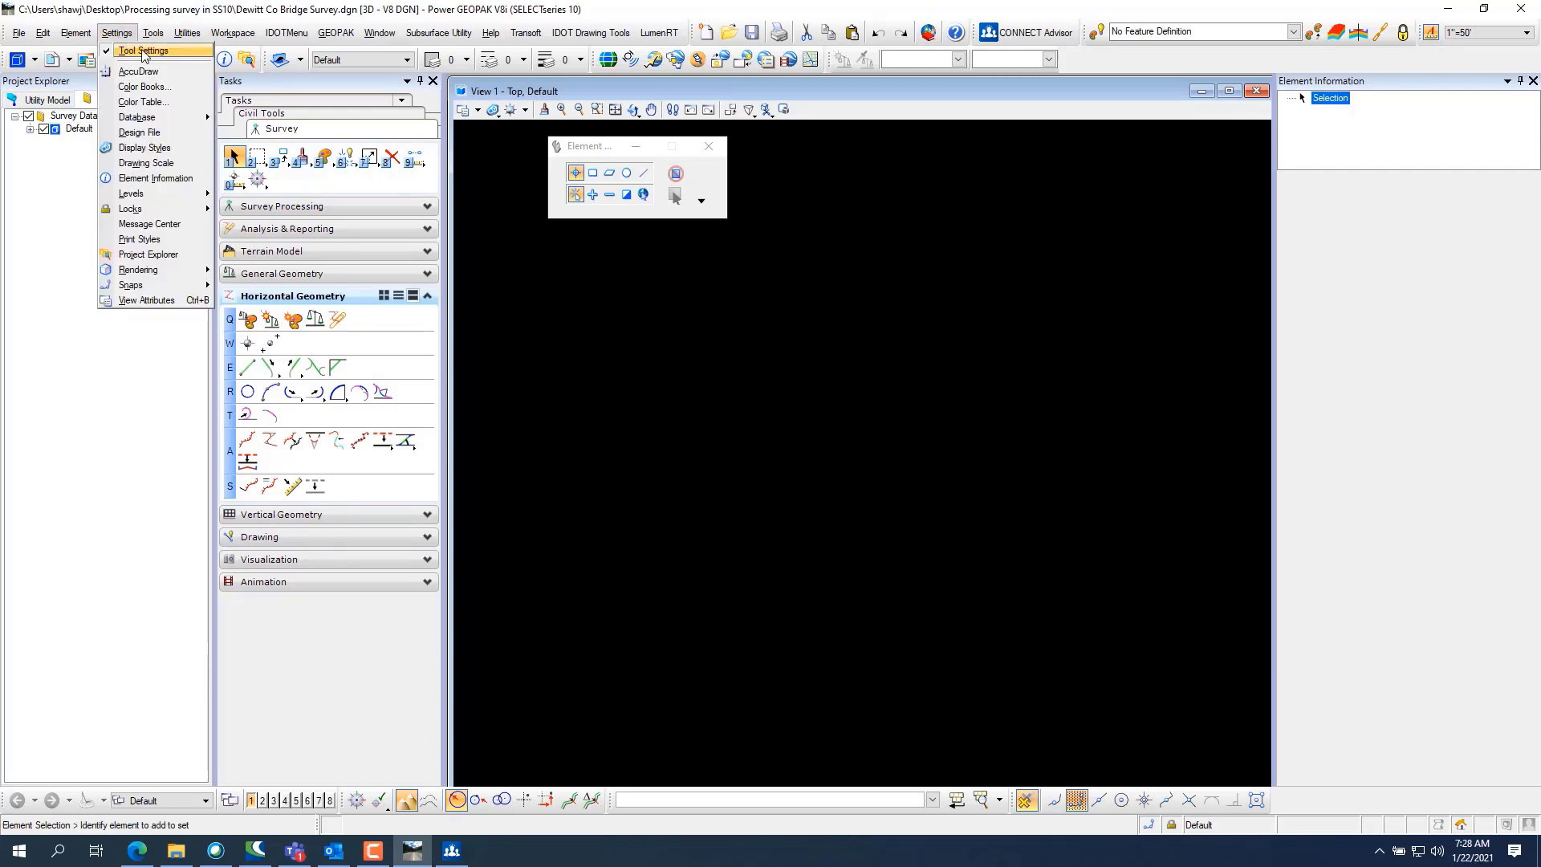
pyautogui.click(148, 254)
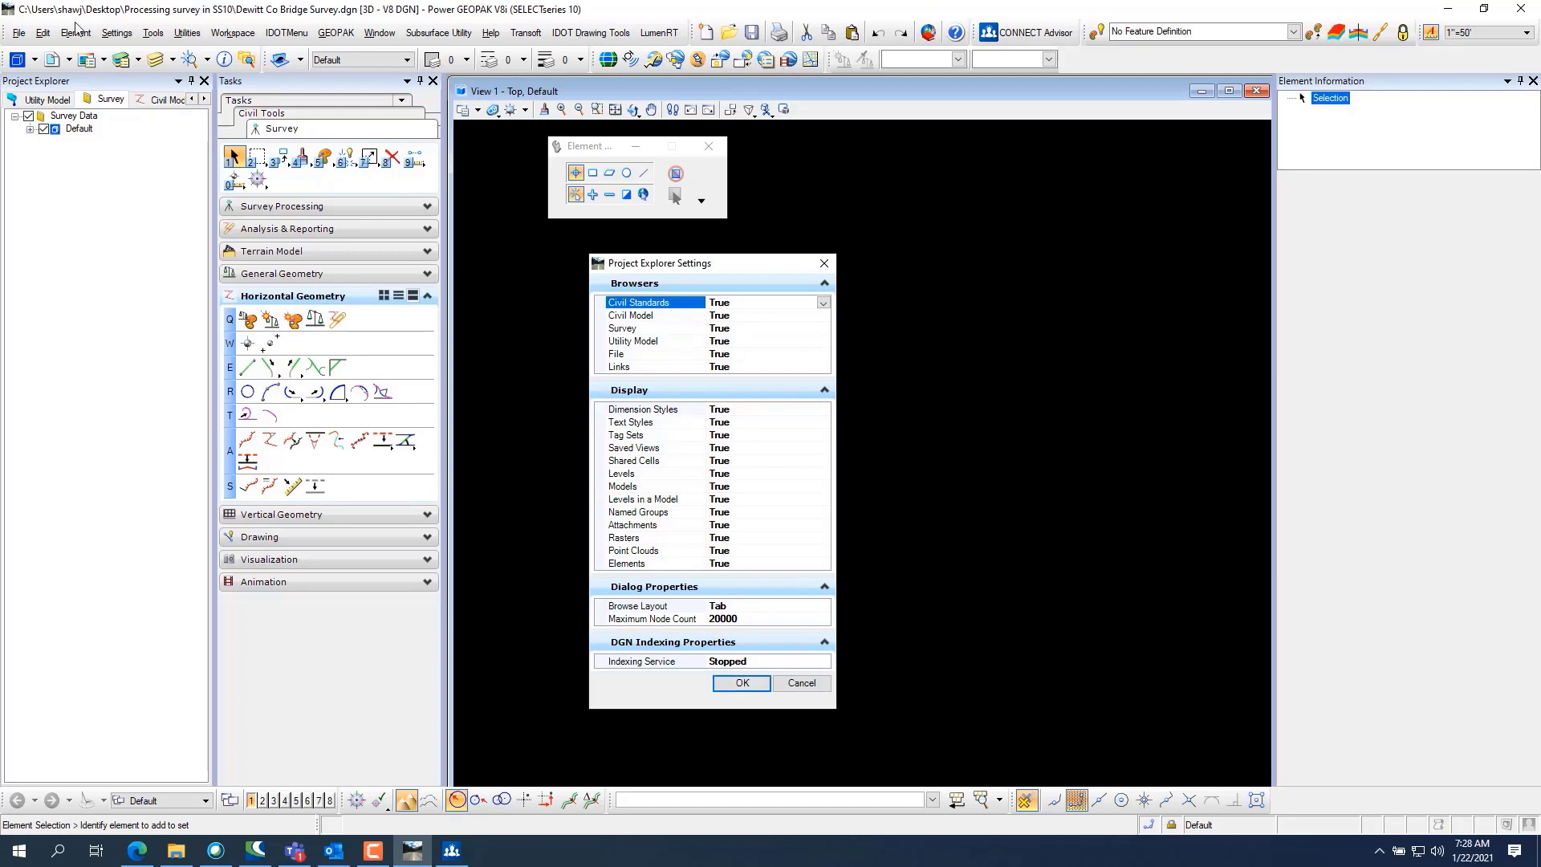
pyautogui.click(824, 263)
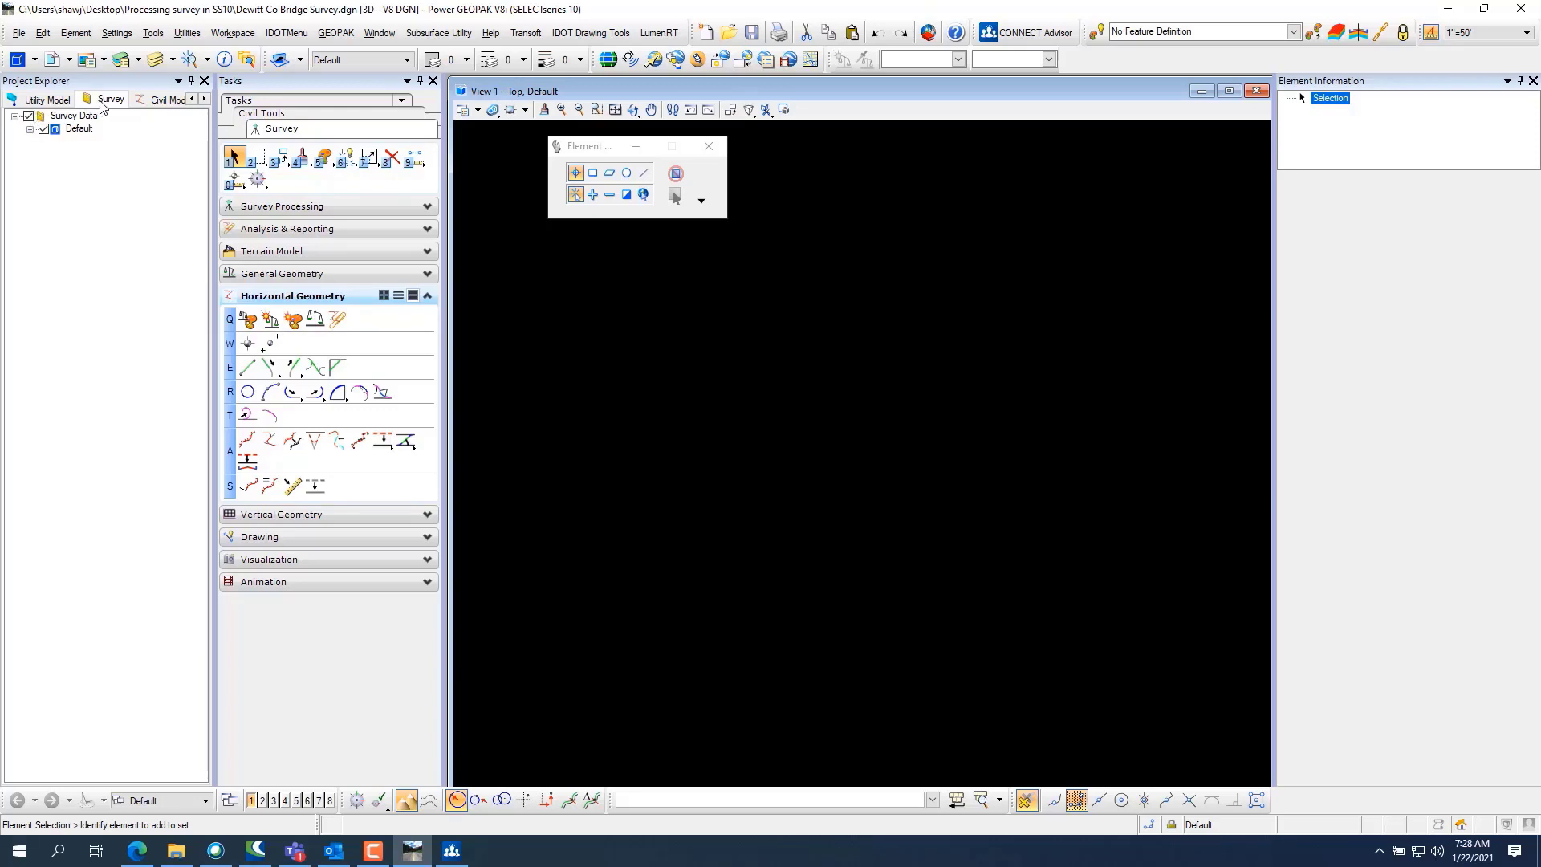
# Create a new field book in the Default model's survey data and expand it to show its data and feature categories.
pyautogui.click(29, 129)
pyautogui.click(103, 142)
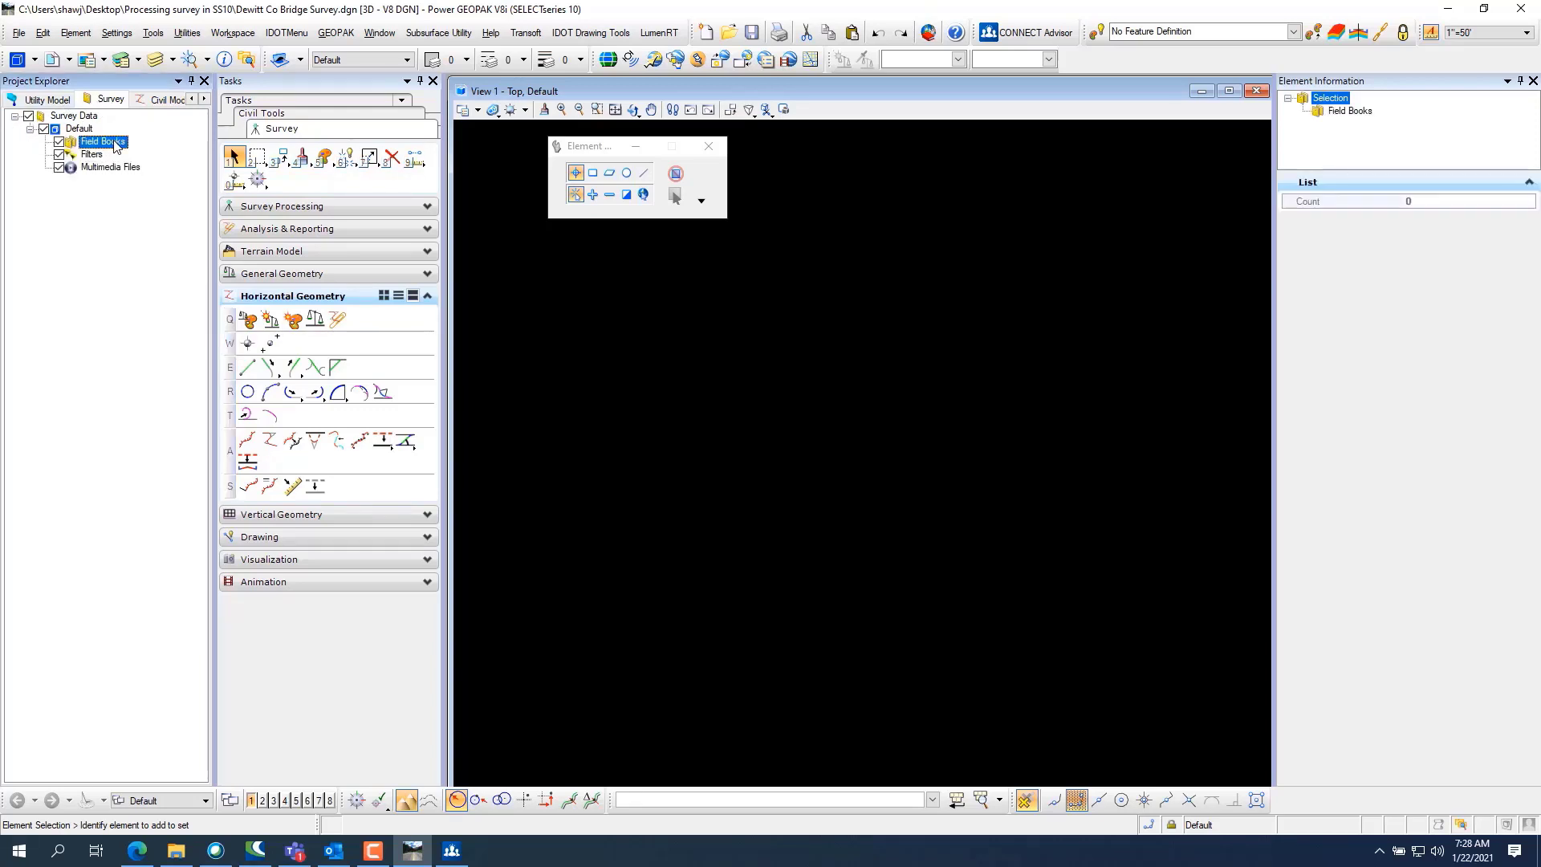
pyautogui.rightClick(116, 144)
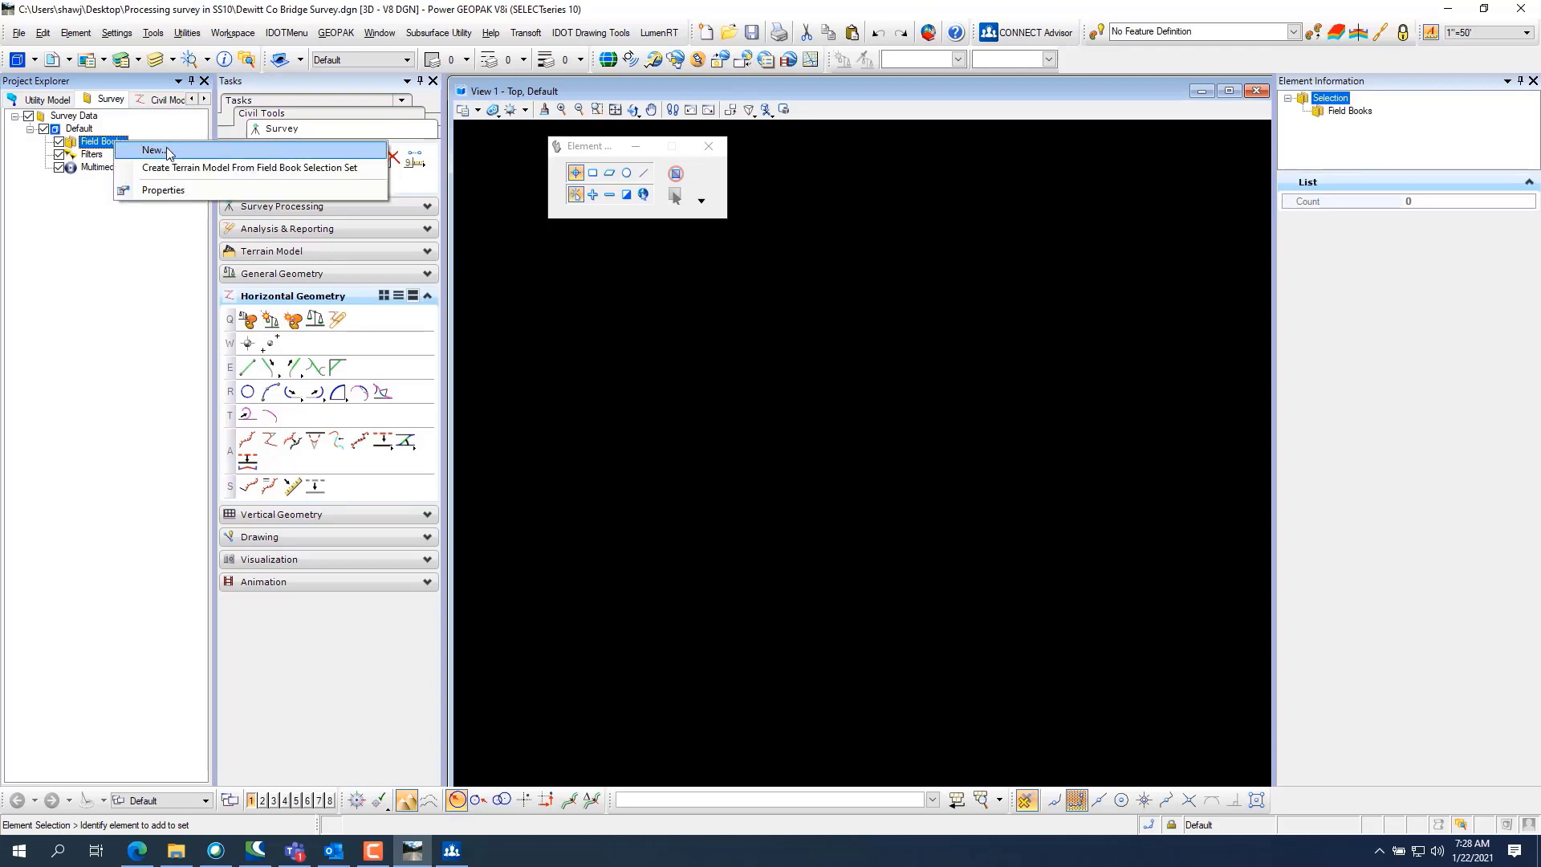
pyautogui.press('Escape')
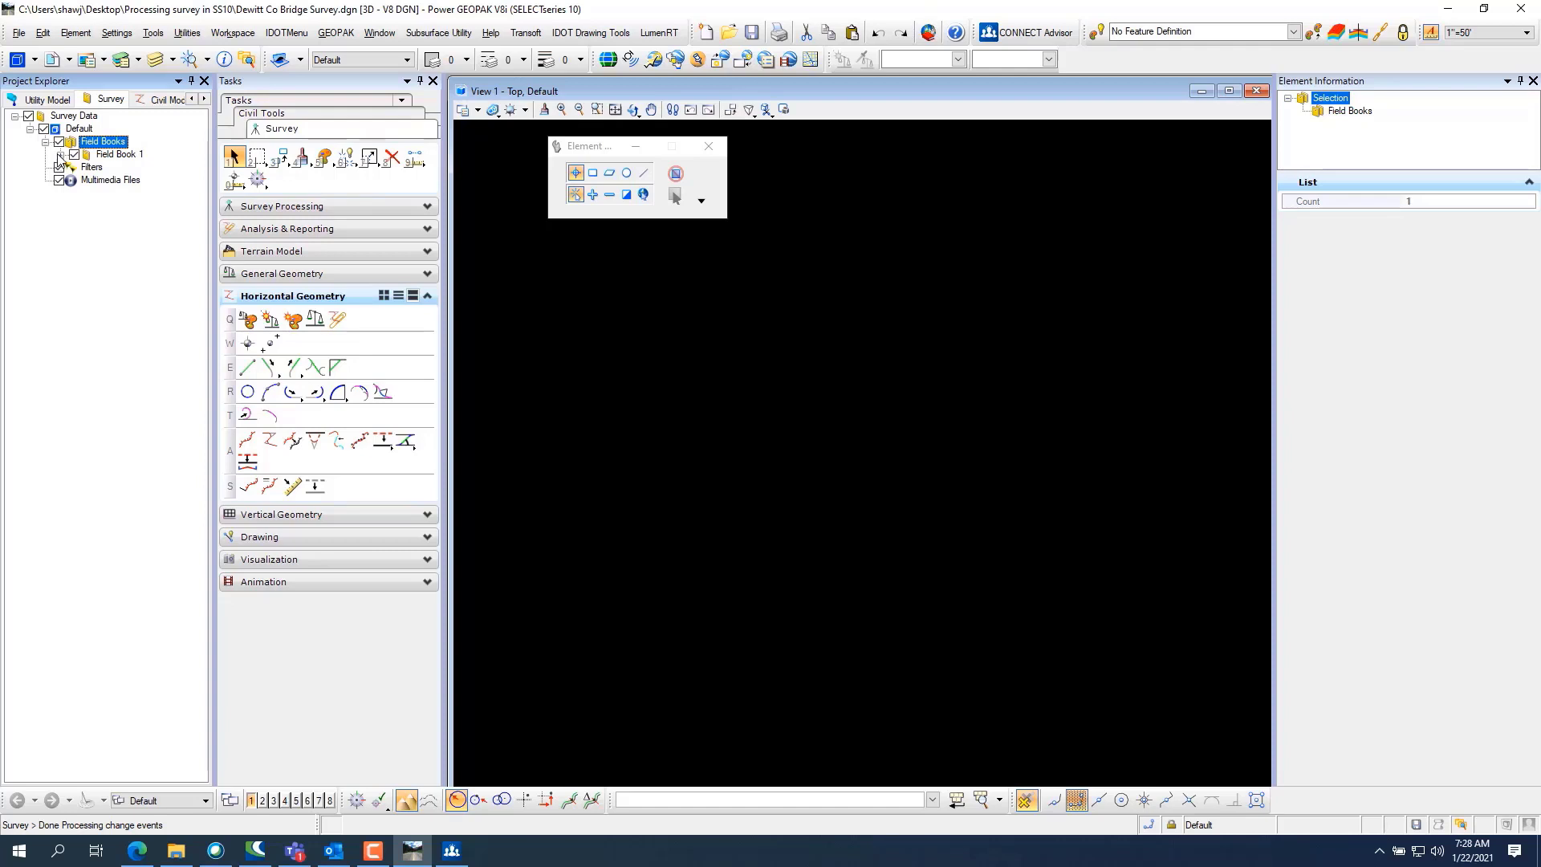
pyautogui.click(60, 154)
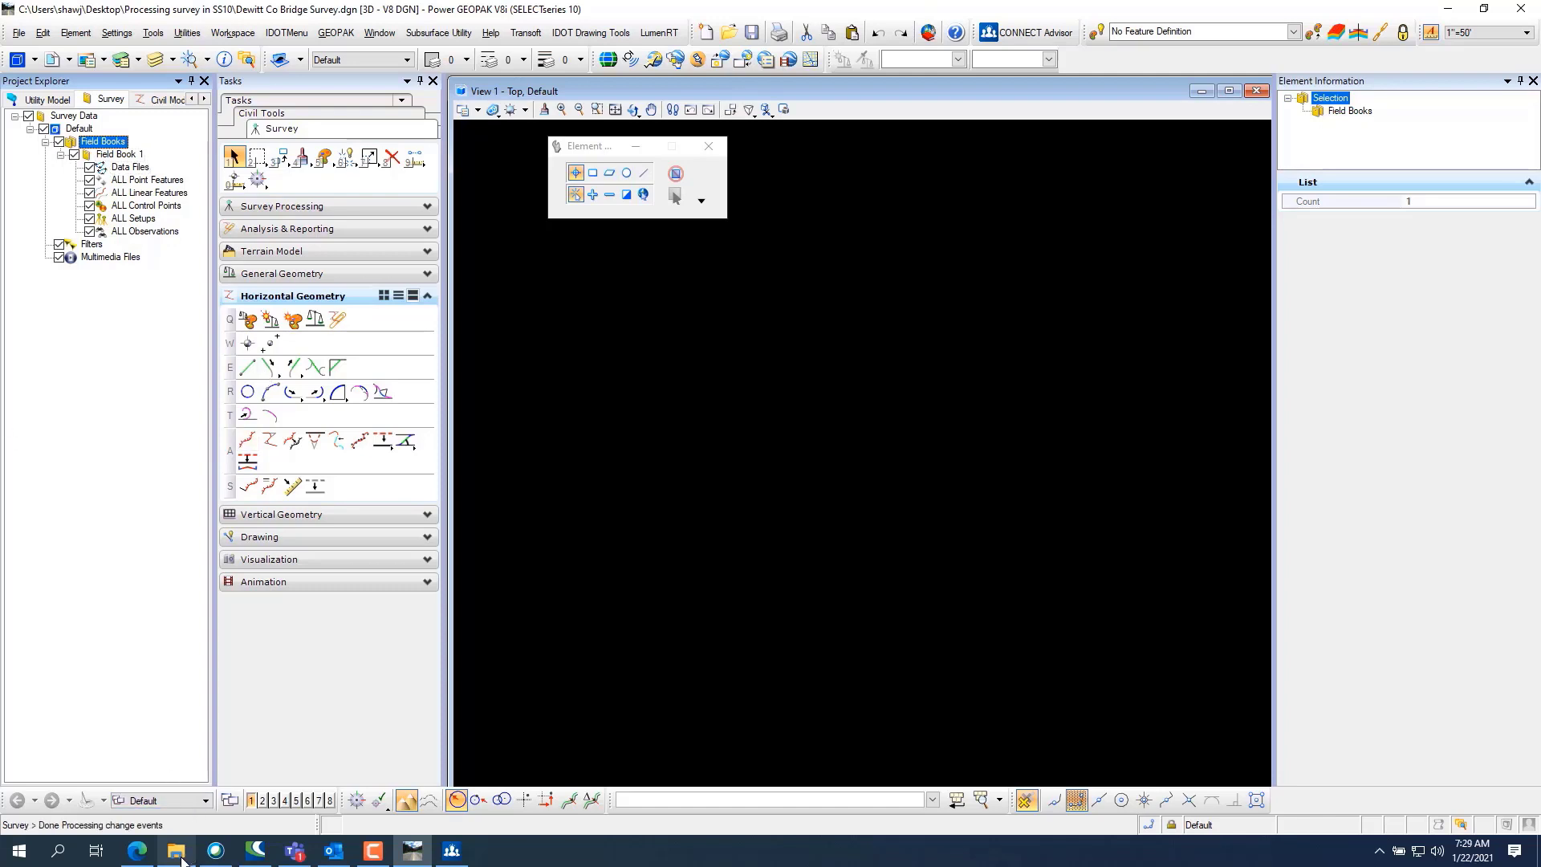
# Choose 20211 DEWITT CO BRIDGE-REVISED.txt as the file to load into Field Book 1 using the Text Import Wizard.
pyautogui.moveTo(182, 858)
pyautogui.click(129, 157)
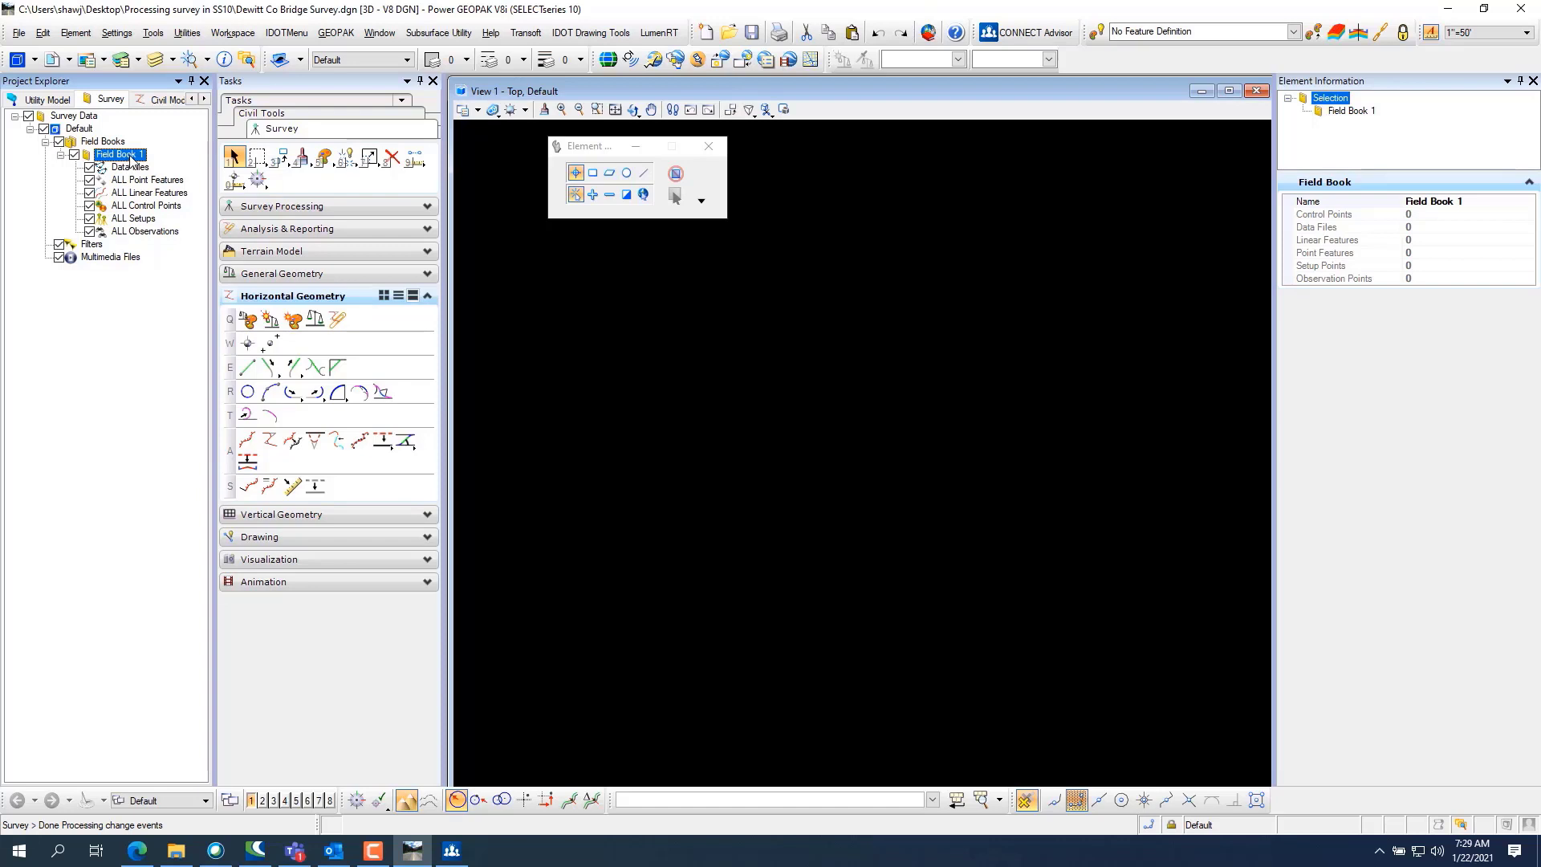
pyautogui.rightClick(131, 157)
pyautogui.moveTo(244, 166)
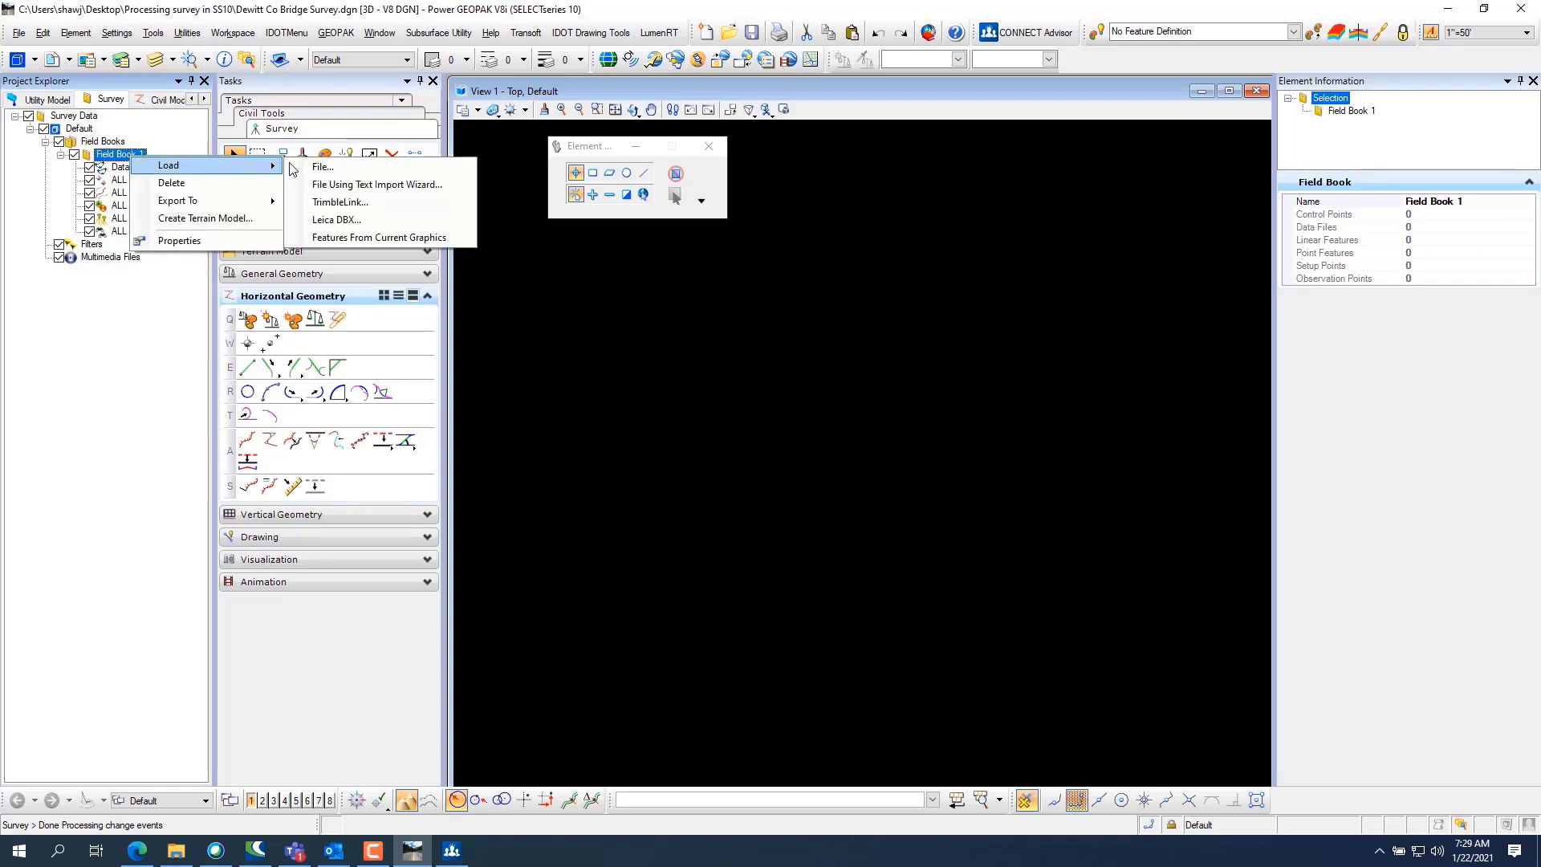
pyautogui.click(354, 190)
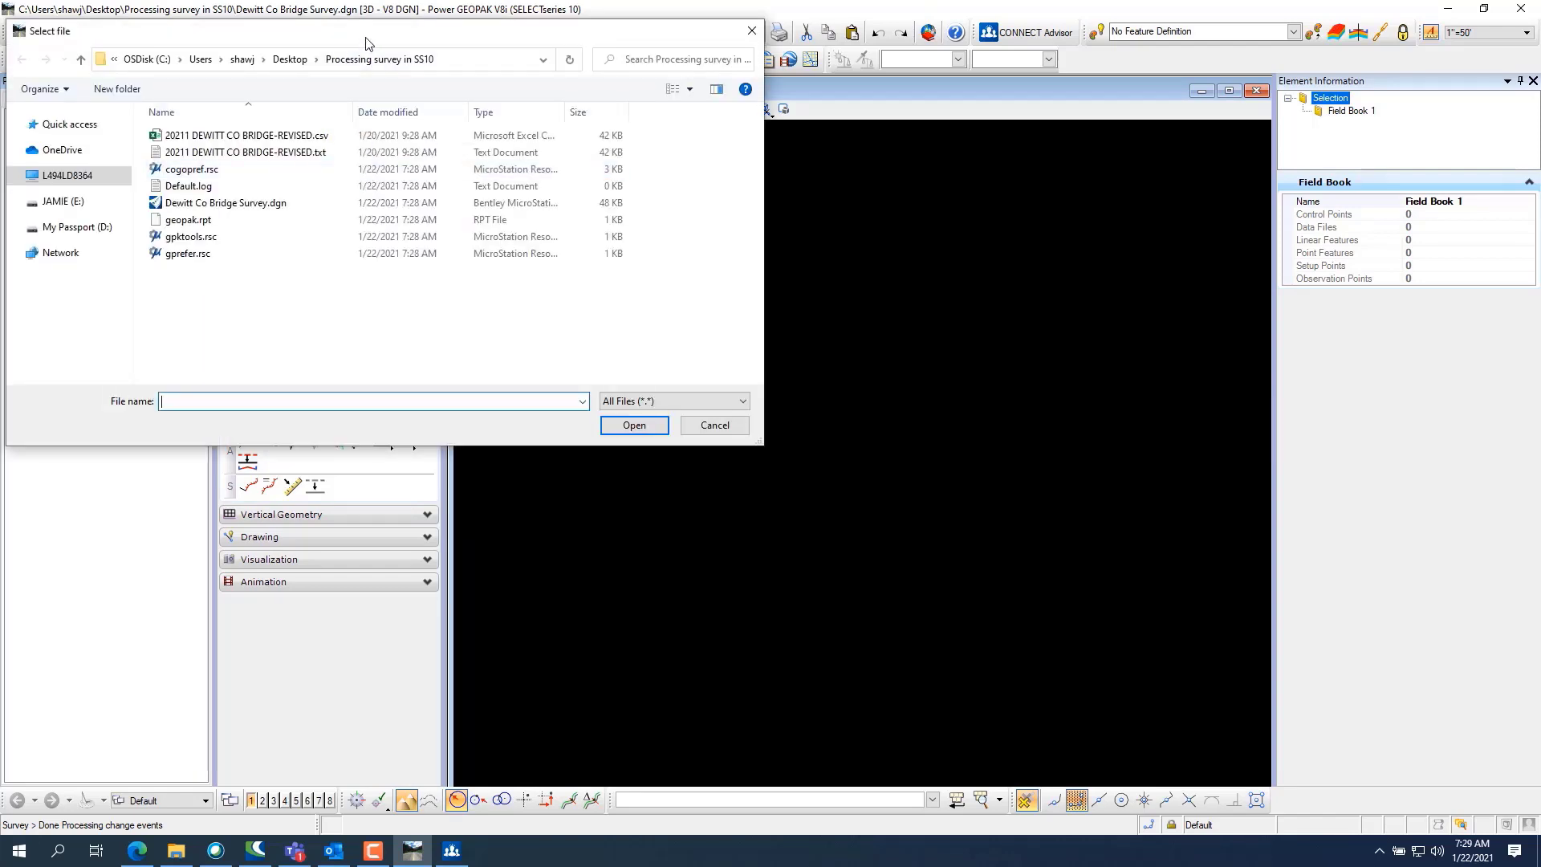
pyautogui.moveTo(365, 42); pyautogui.dragTo(777, 127)
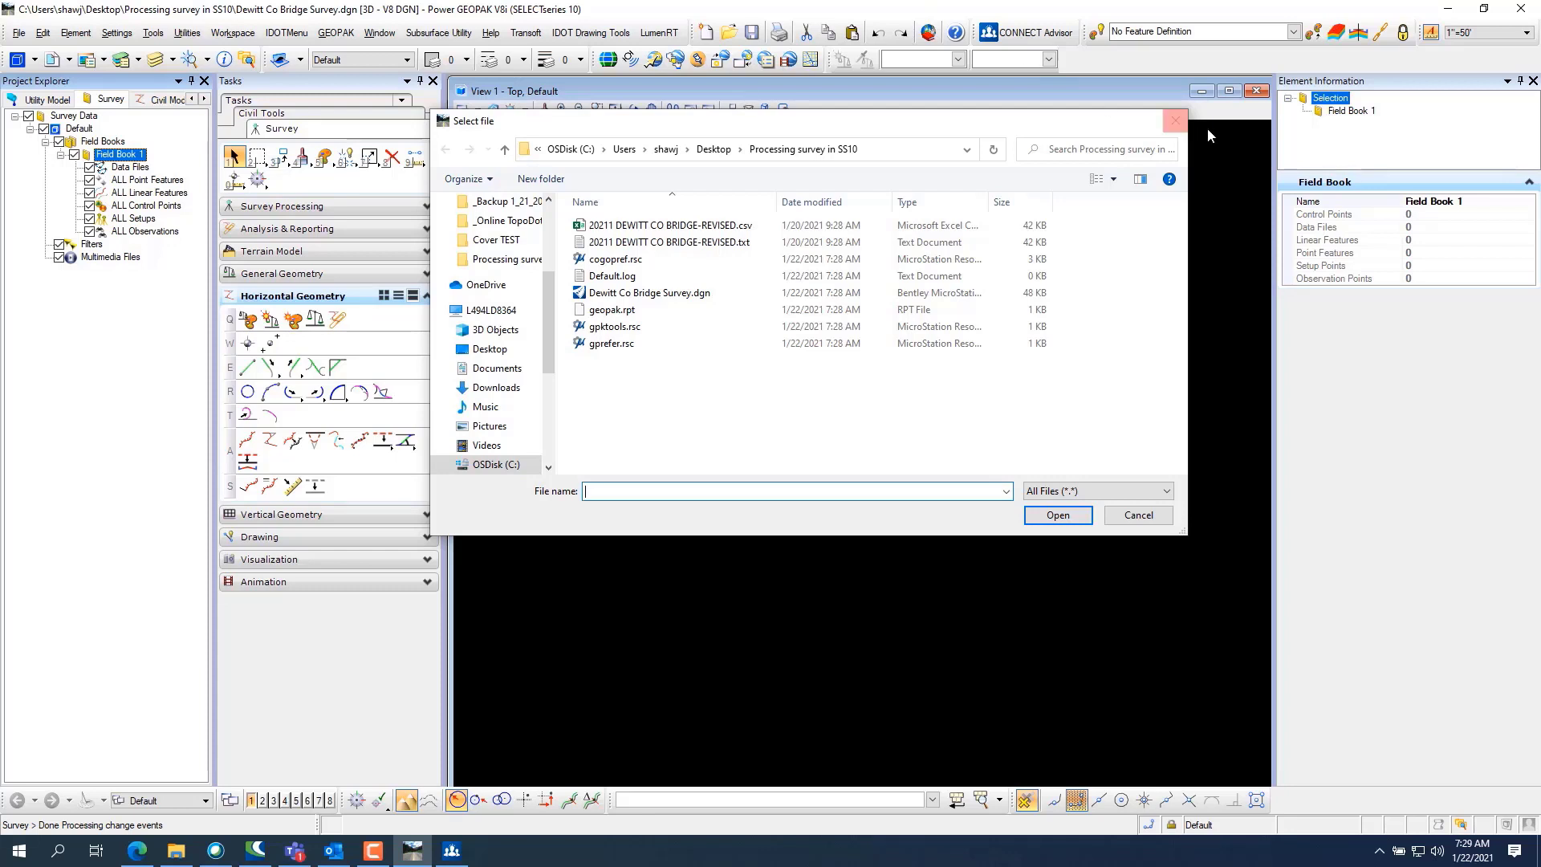
pyautogui.click(669, 241)
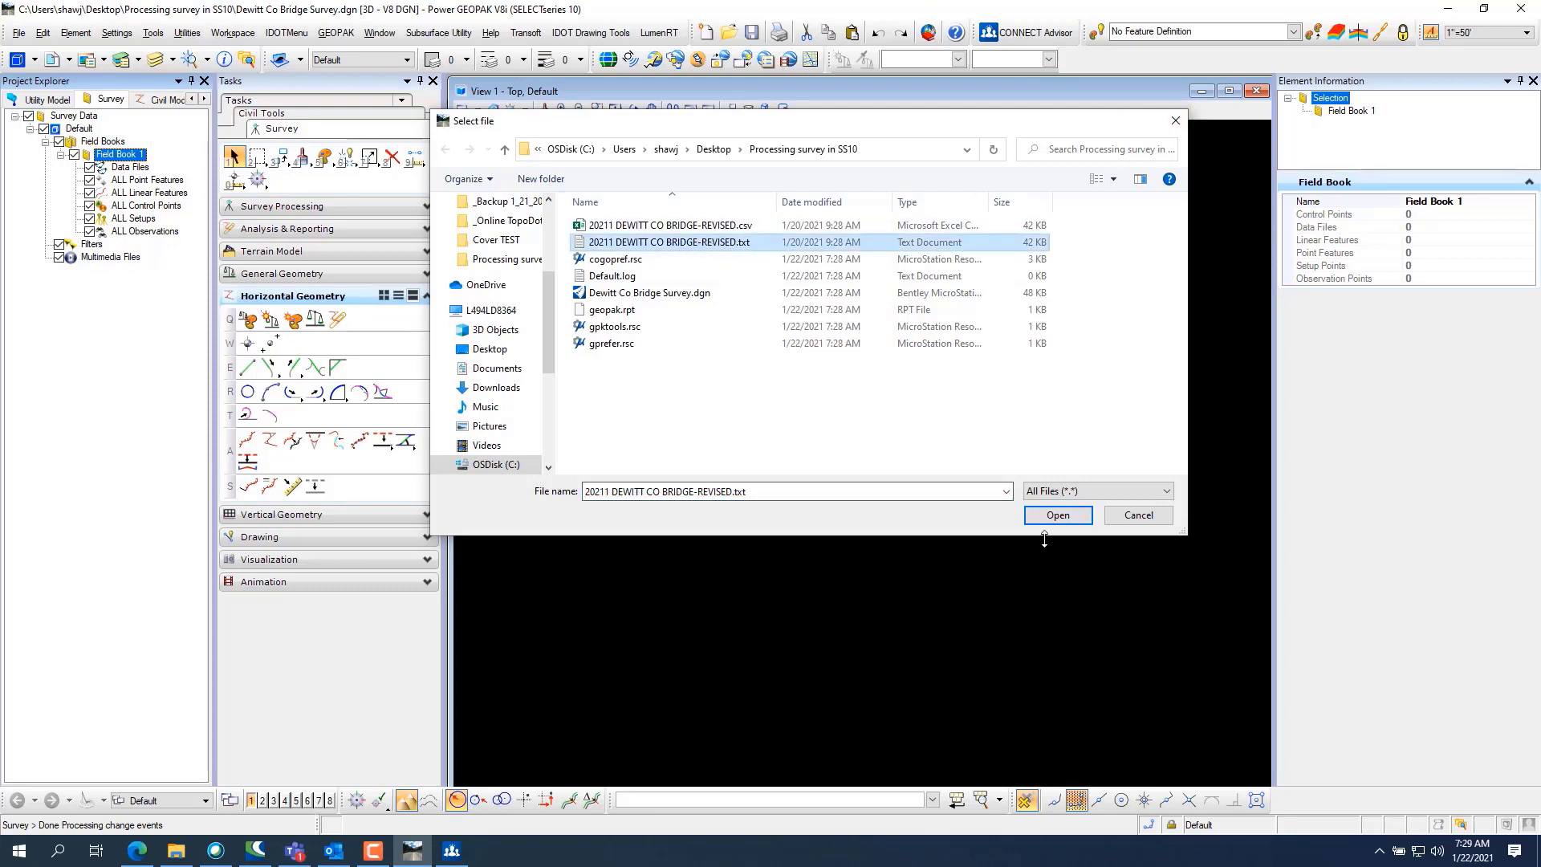
pyautogui.click(1067, 523)
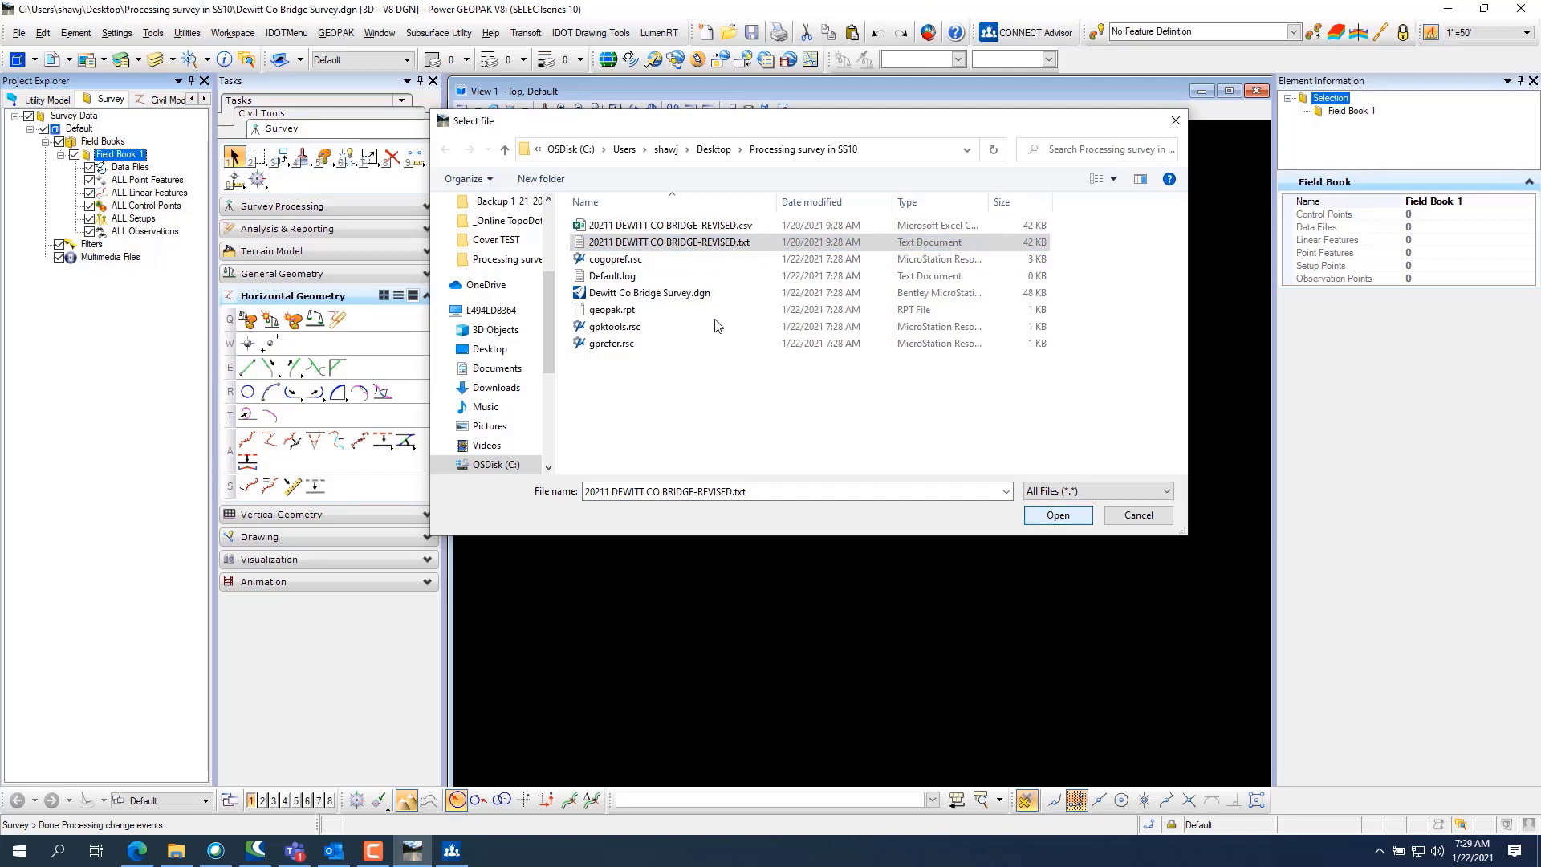
# Load the selected survey text file into the Text Import Wizard and widen the wizard so each record fits on one line.
pyautogui.click(1076, 518)
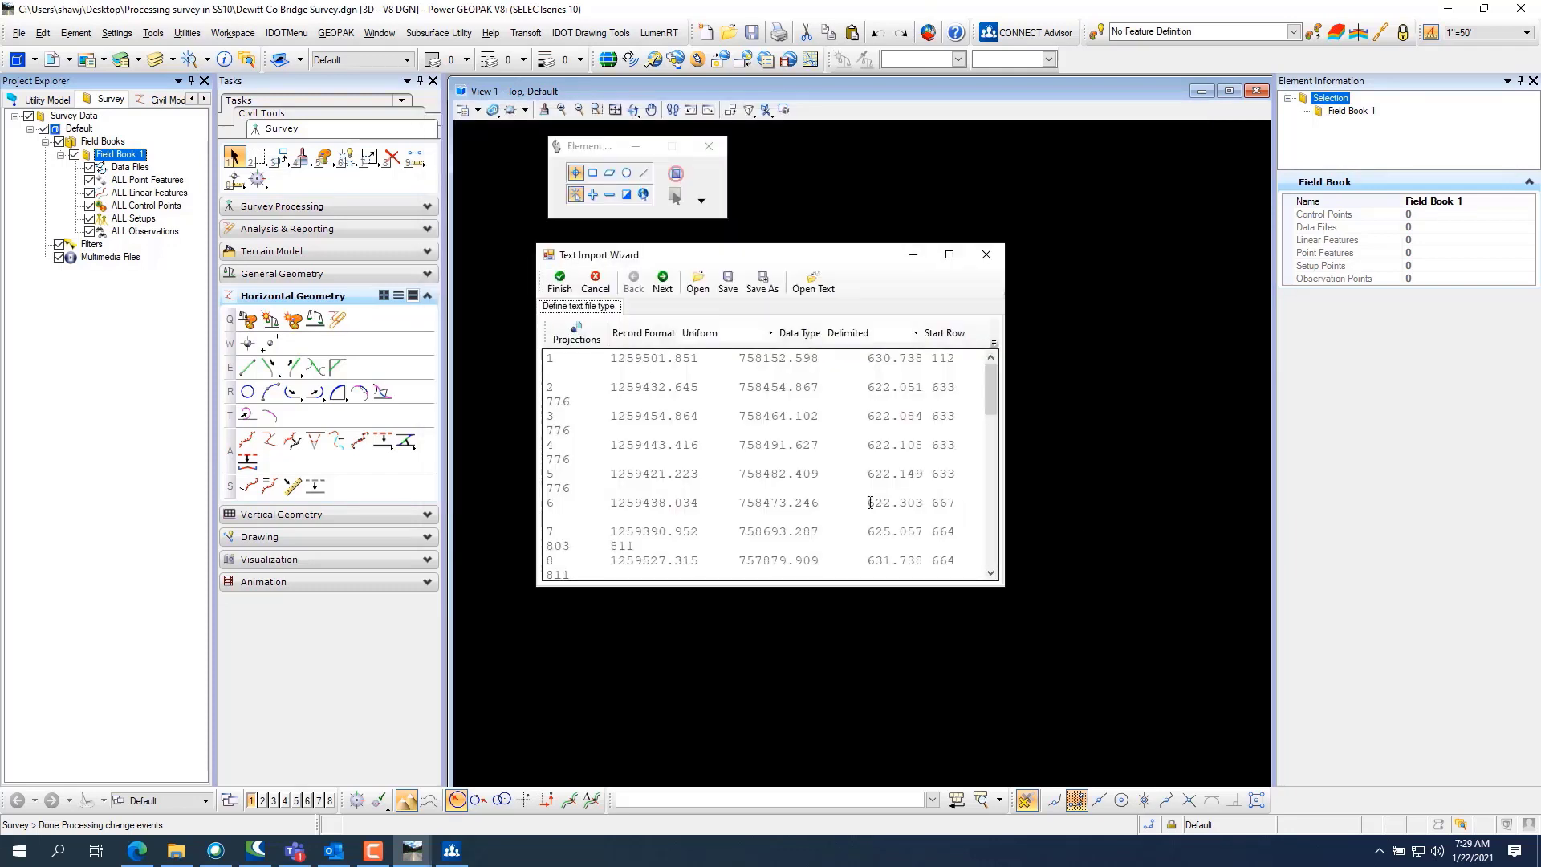
pyautogui.moveTo(1008, 442); pyautogui.dragTo(1189, 449)
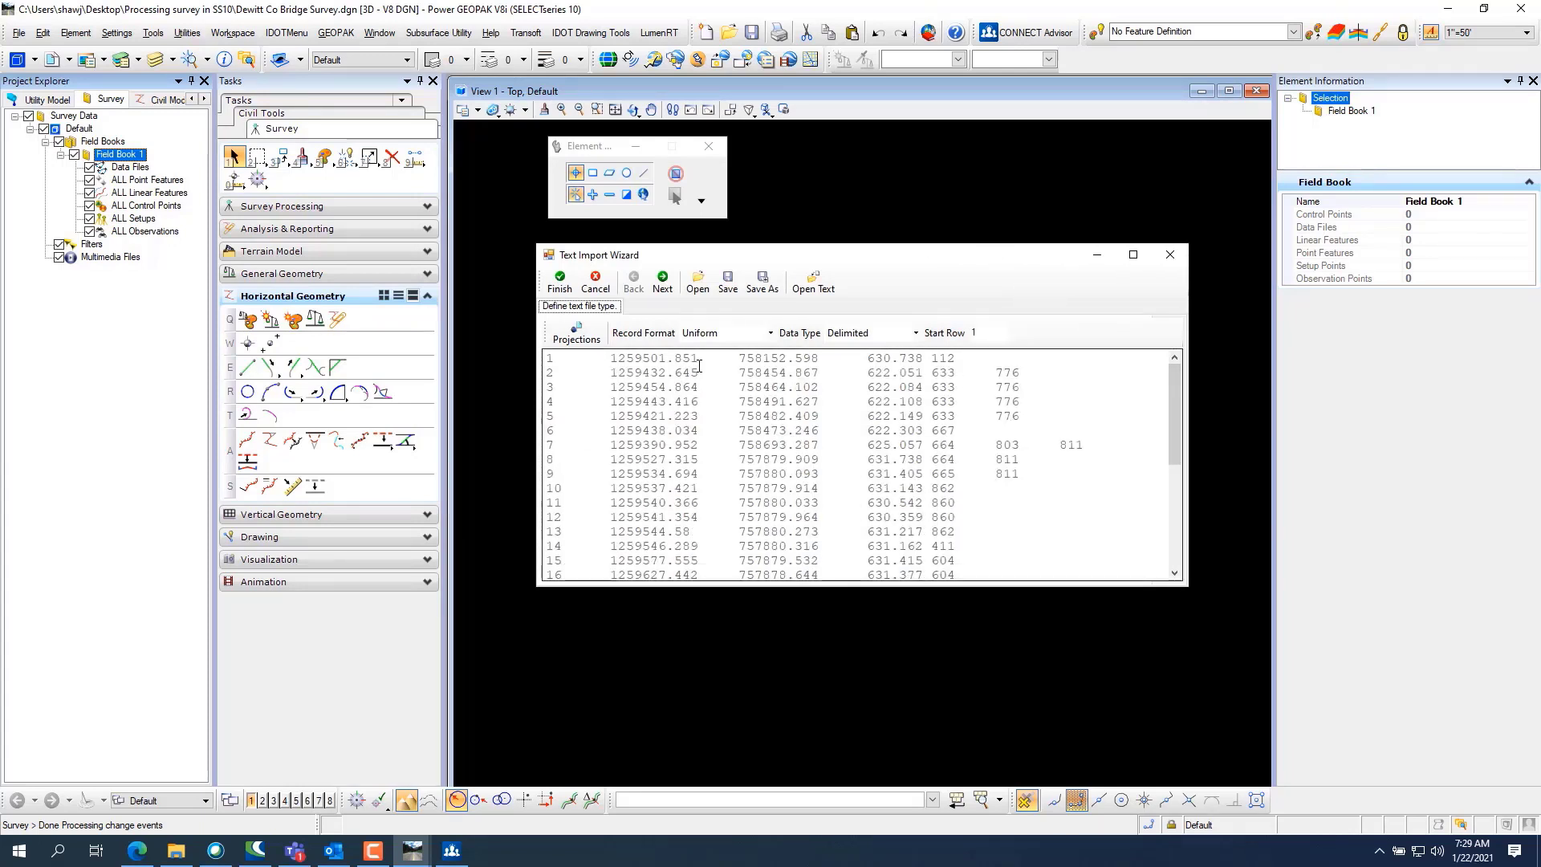
pyautogui.click(666, 278)
pyautogui.click(624, 281)
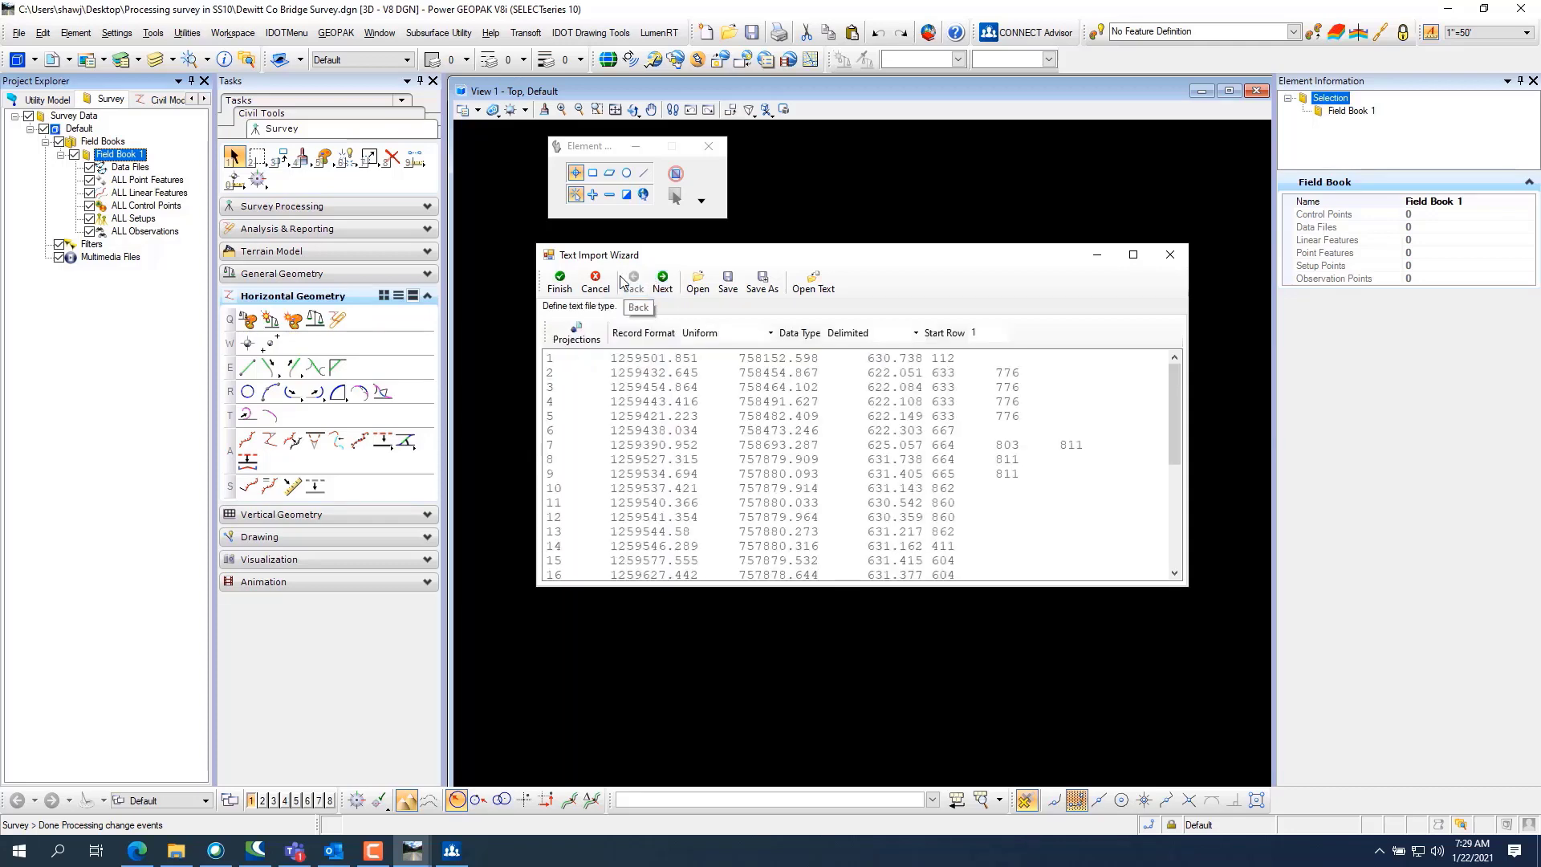
# Review the saved TIW format files available to the Text Import Wizard, and leave the list without loading one.
pyautogui.click(696, 283)
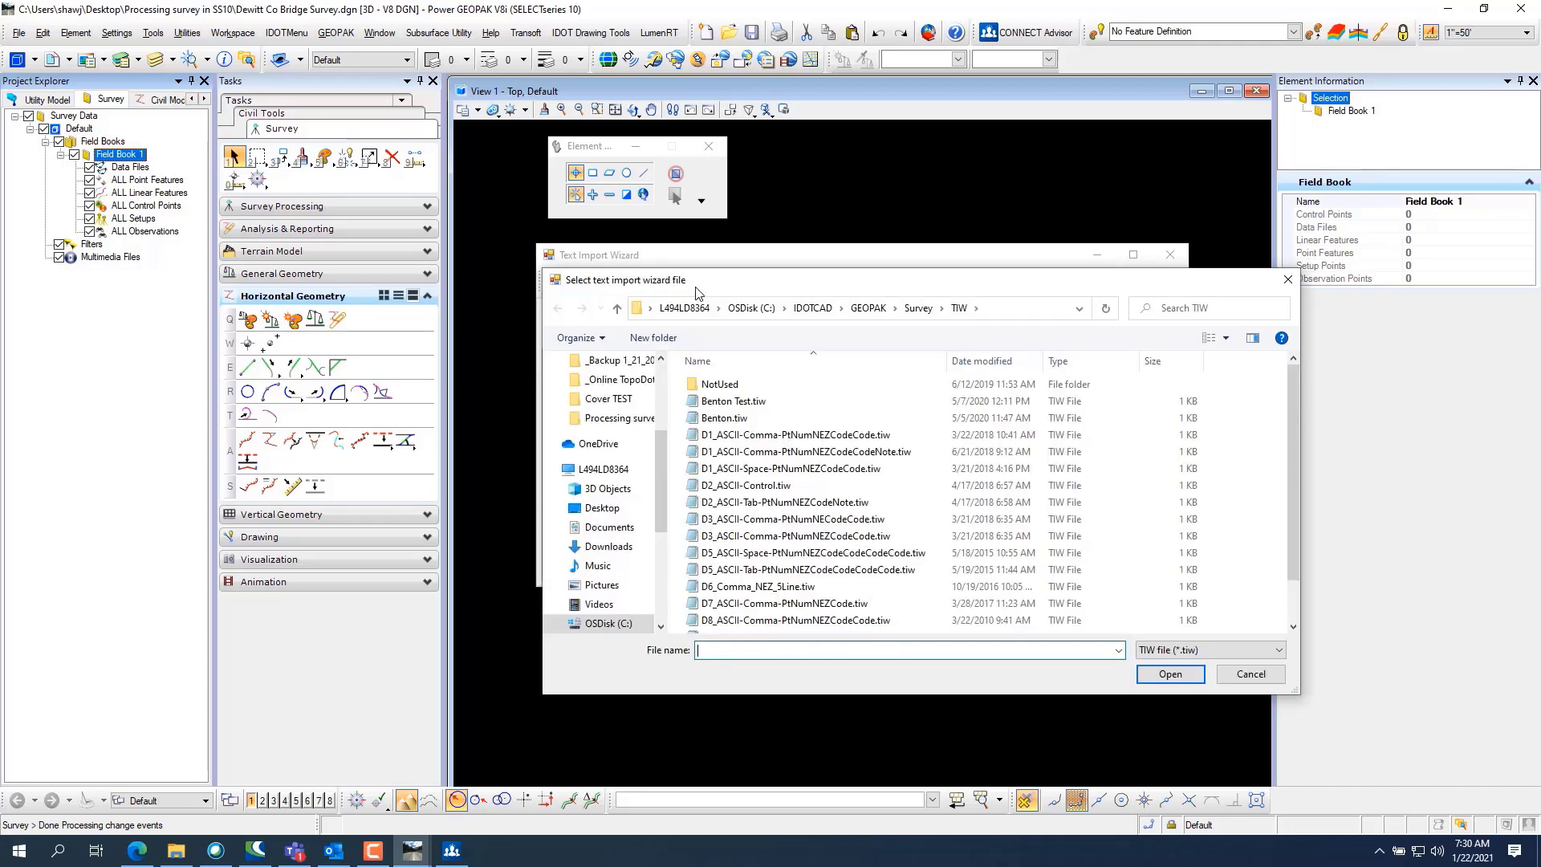
pyautogui.moveTo(836, 287); pyautogui.dragTo(824, 99)
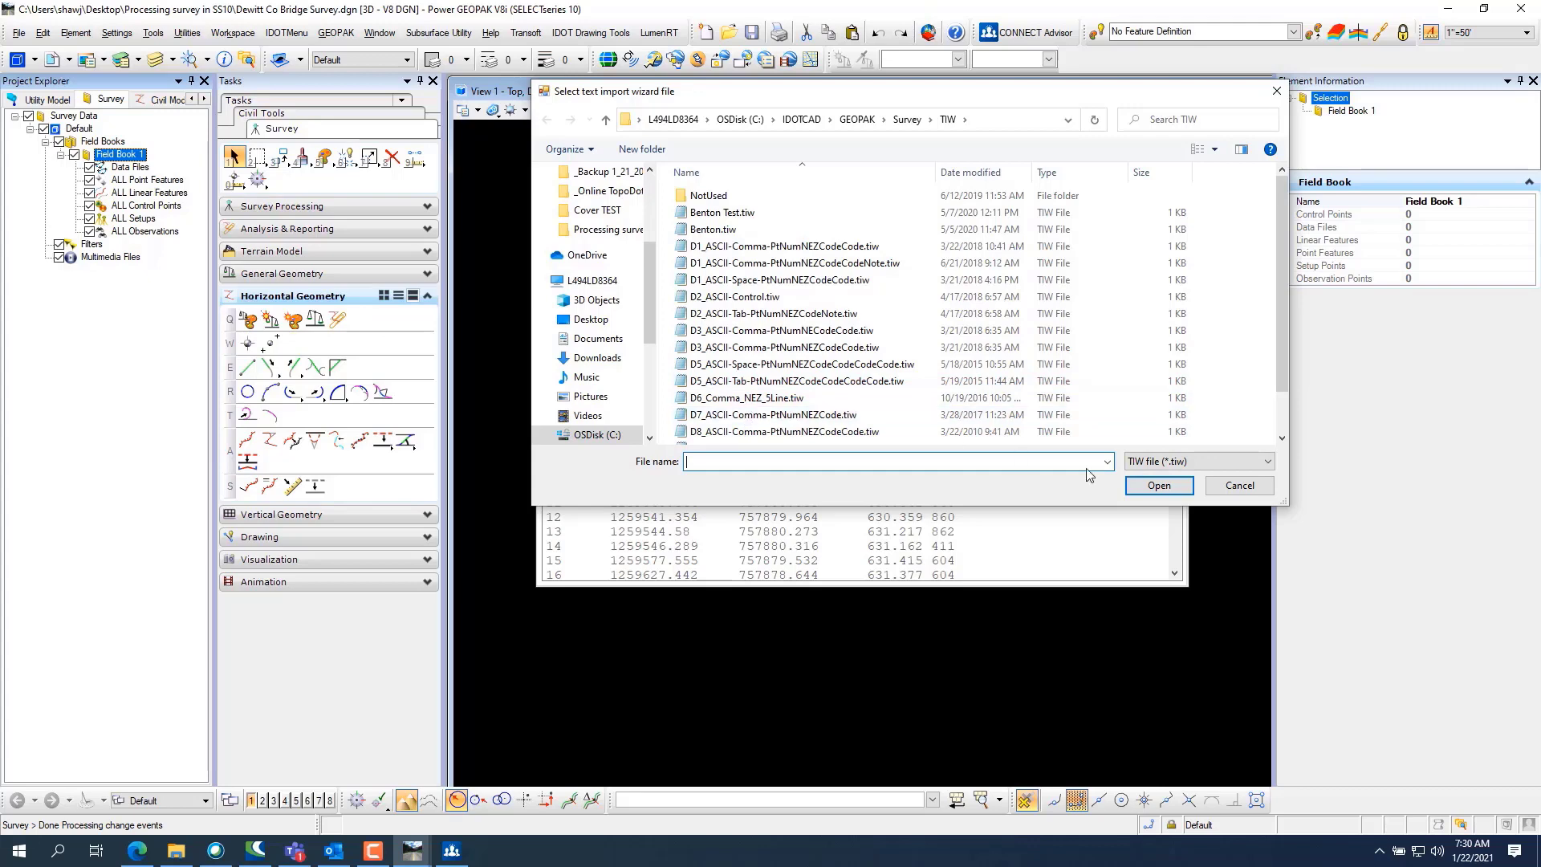
pyautogui.click(1239, 485)
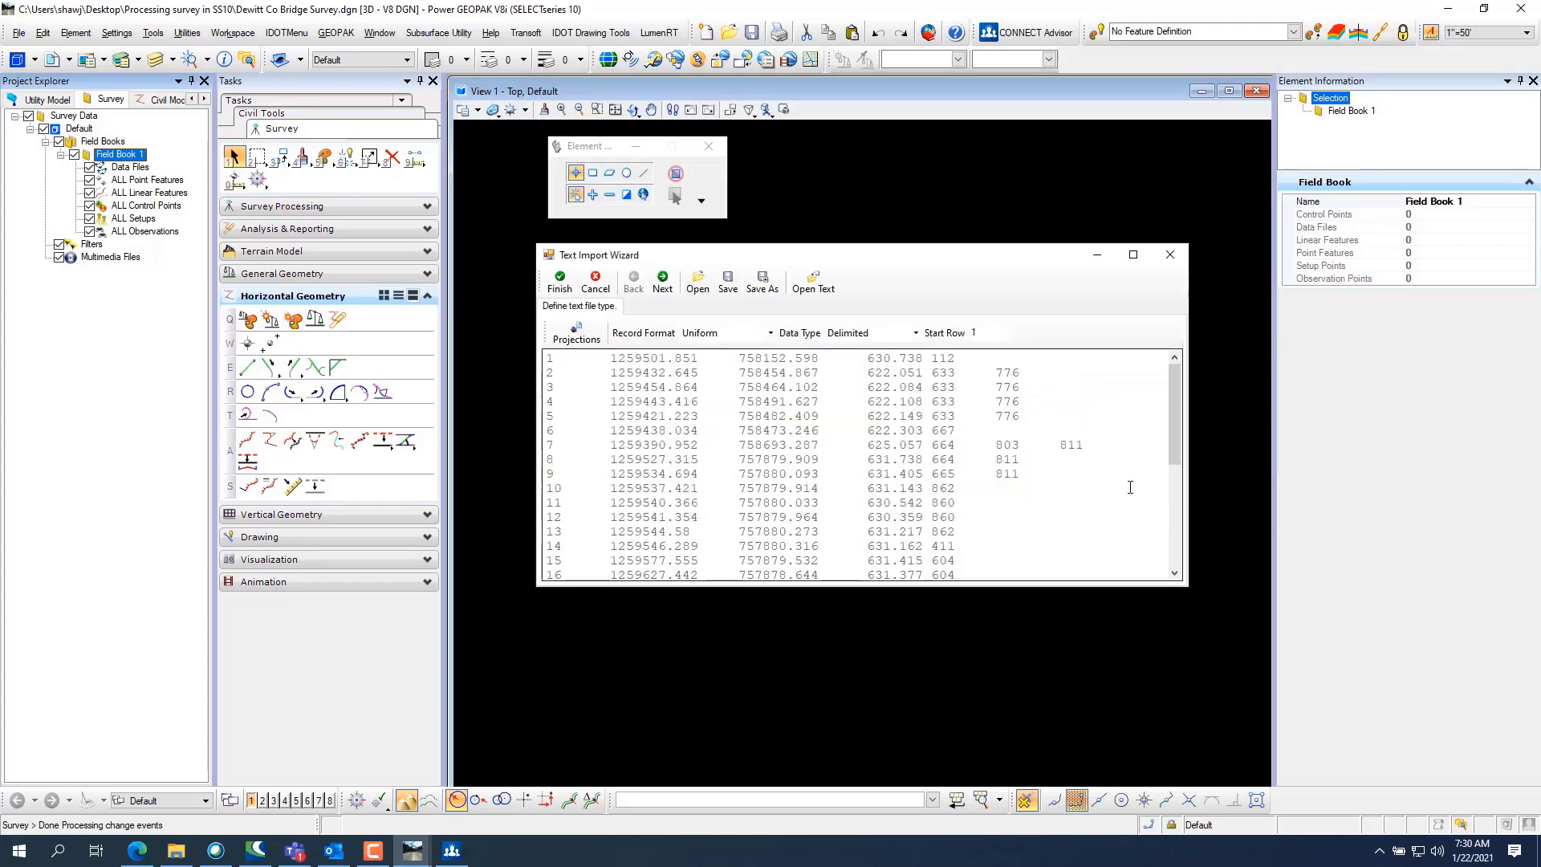
# Split the survey records into columns using Tab as the delimiter and proceed to the column format definition.
pyautogui.click(660, 282)
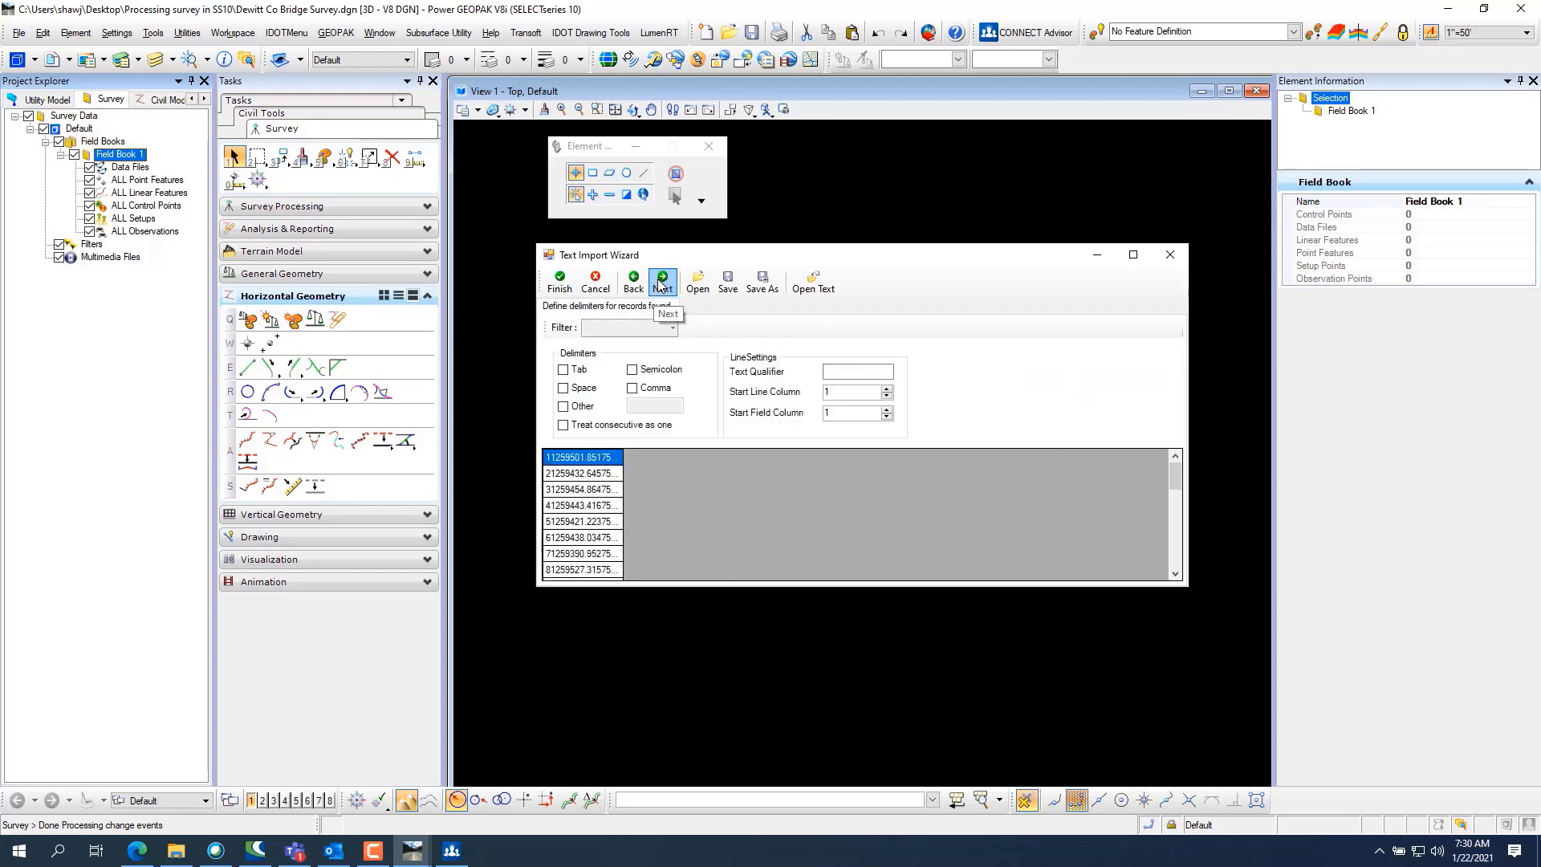
pyautogui.click(562, 371)
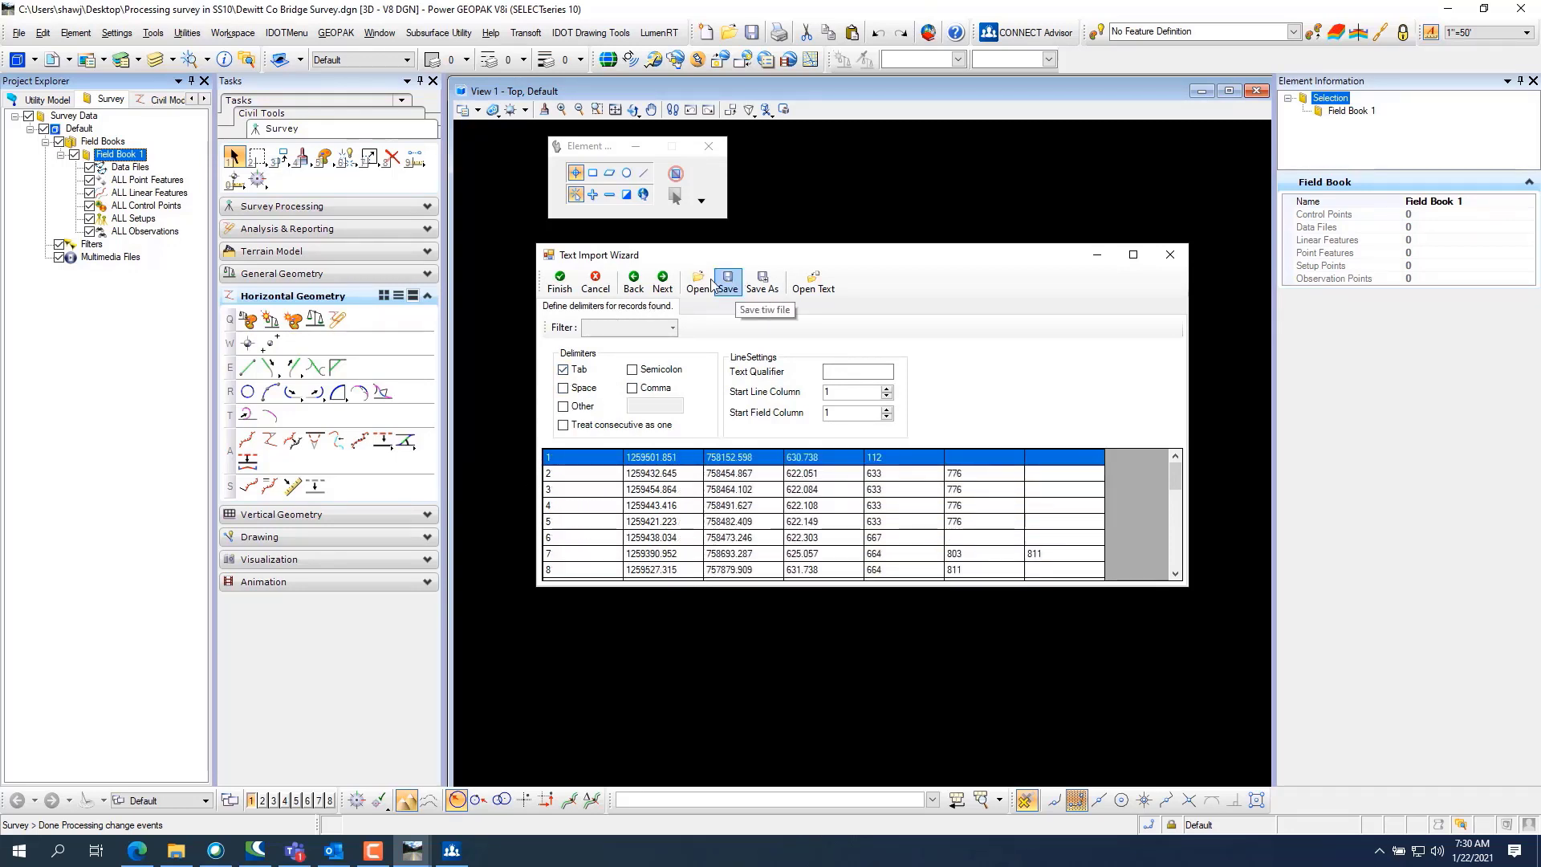
pyautogui.click(662, 281)
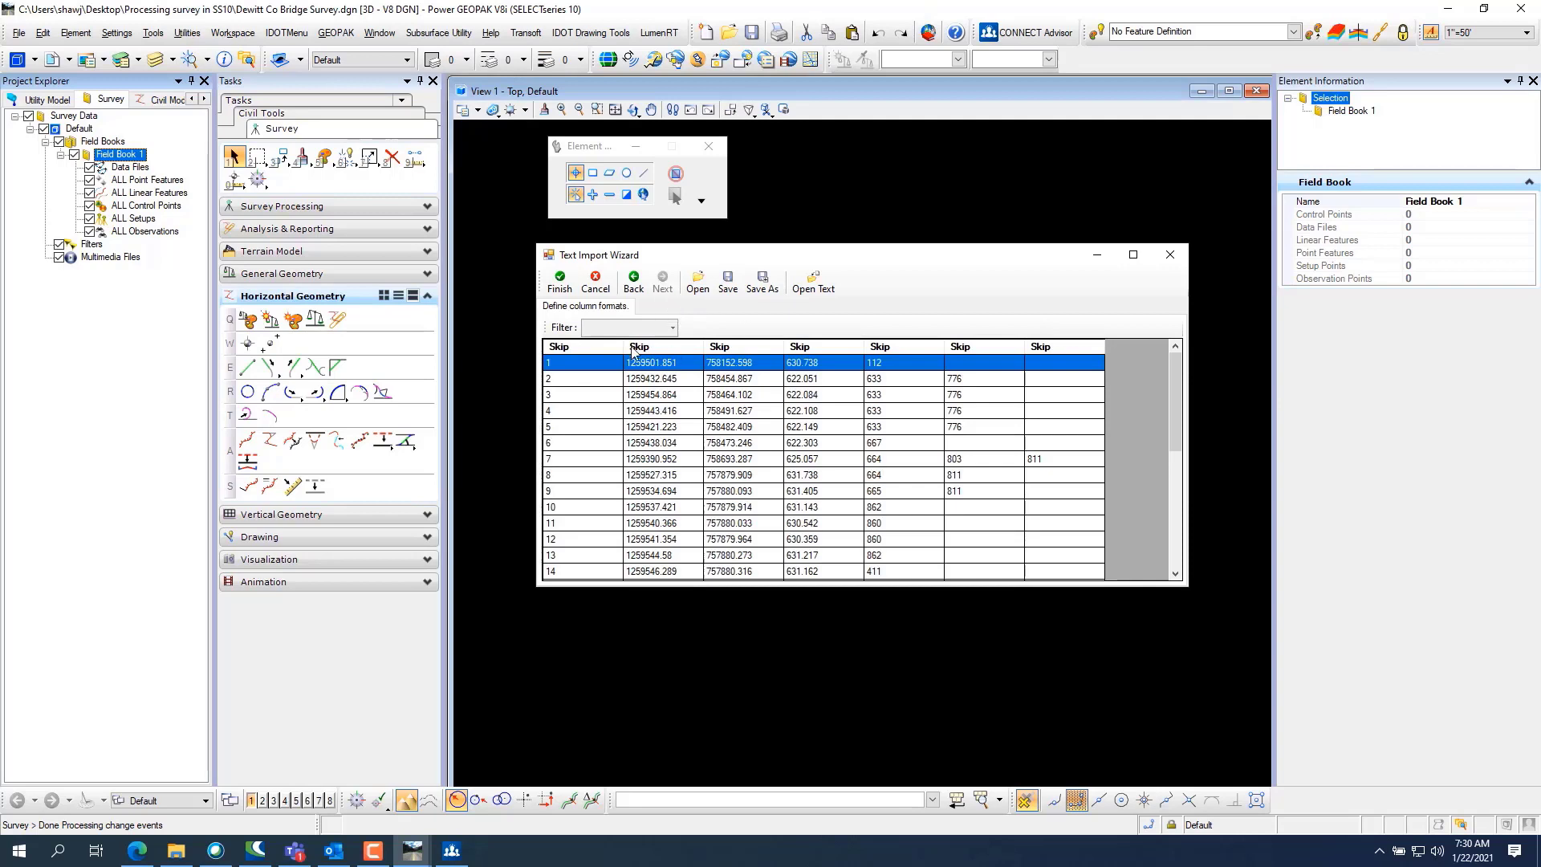
# Assign the first four columns as Point Name, Northing, Easting and Elevation.
pyautogui.click(570, 346)
pyautogui.click(575, 374)
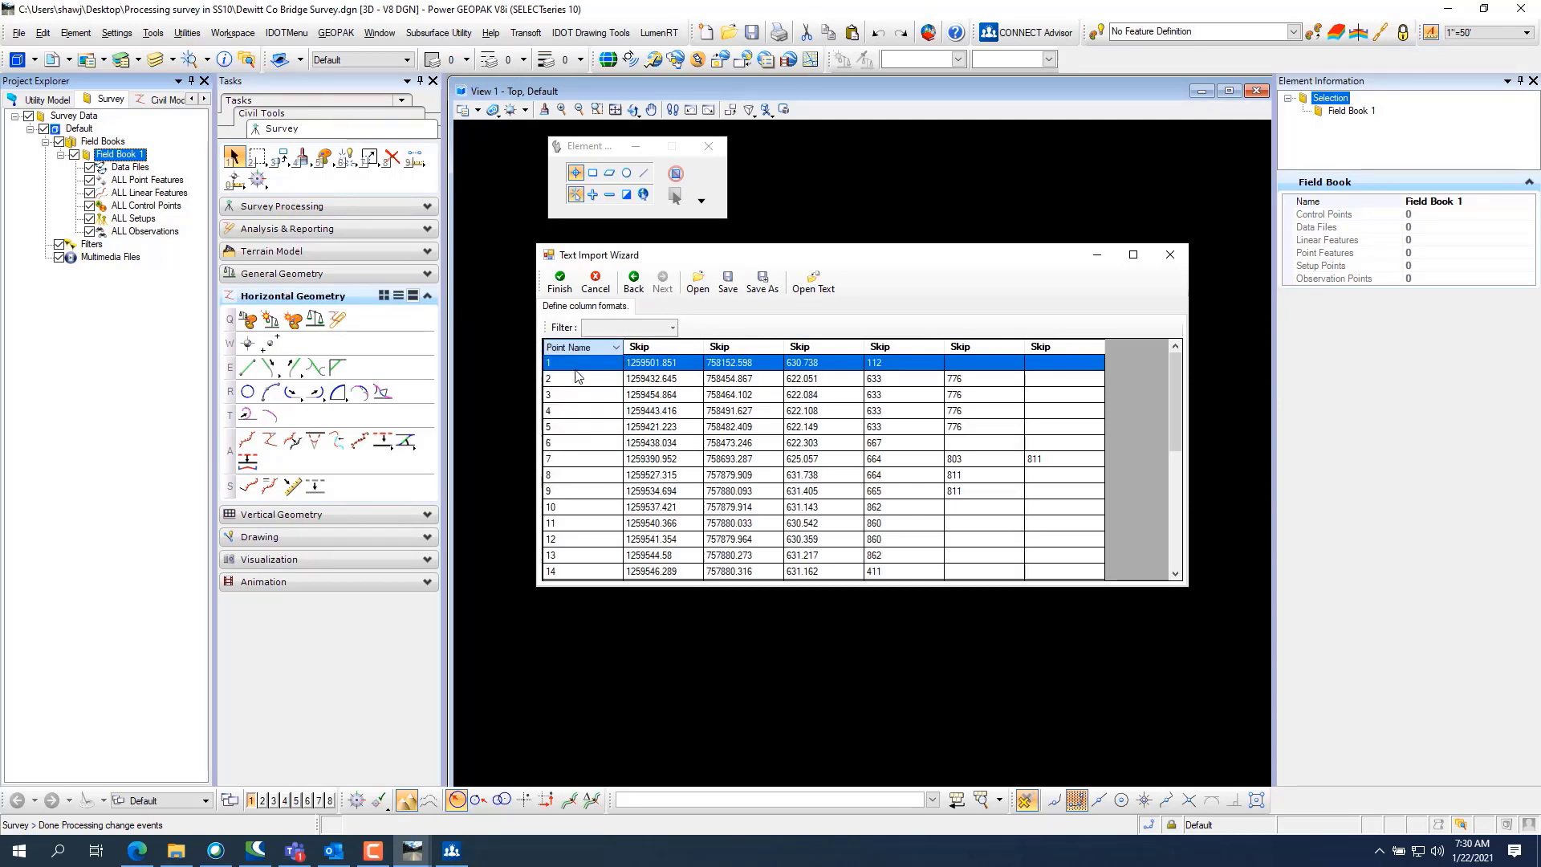
pyautogui.click(674, 350)
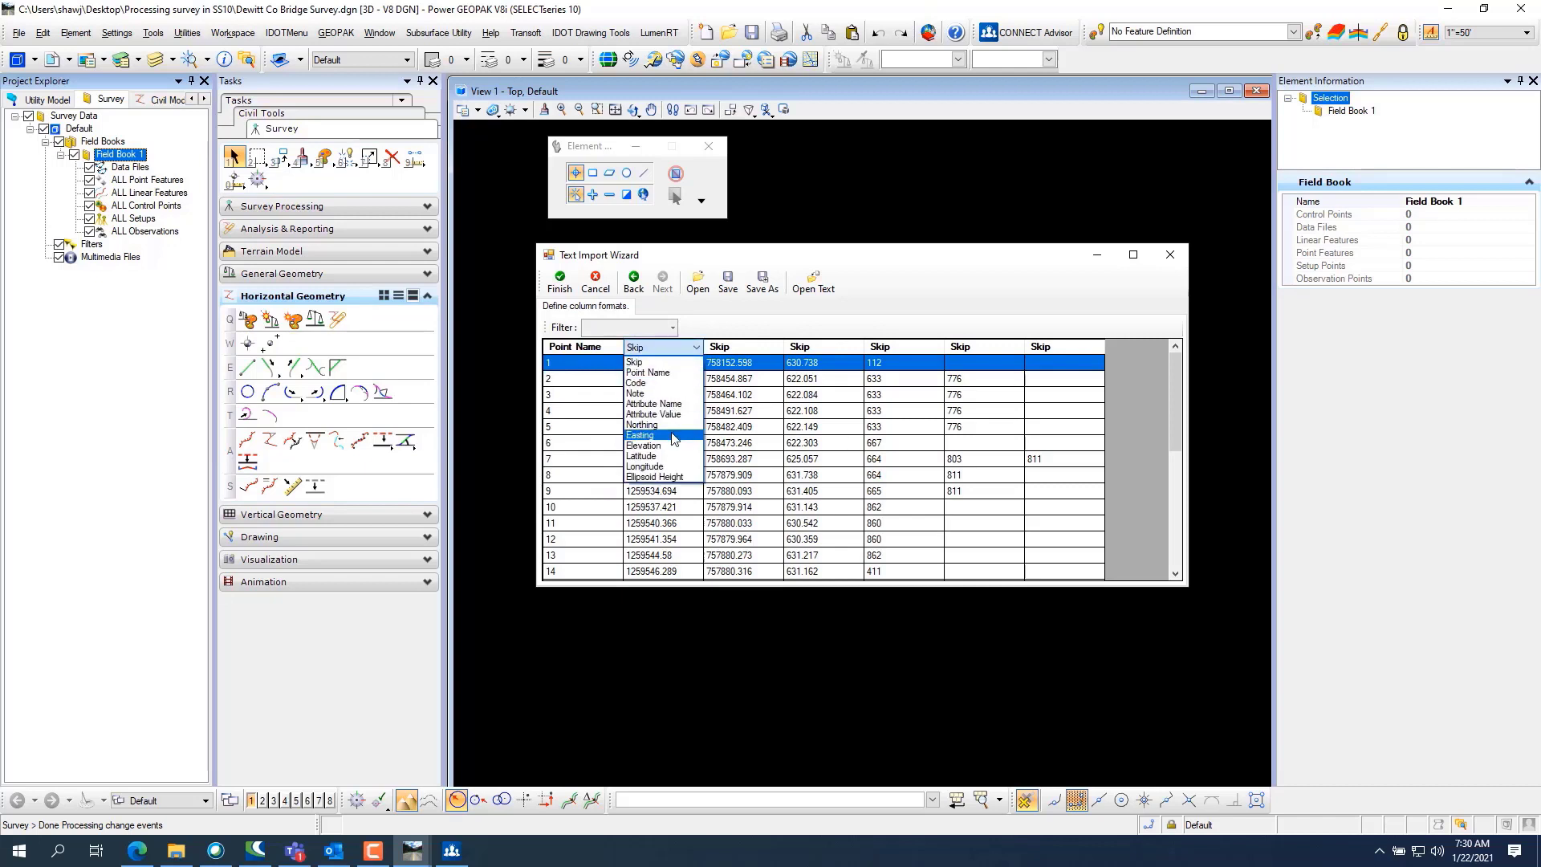
pyautogui.click(674, 425)
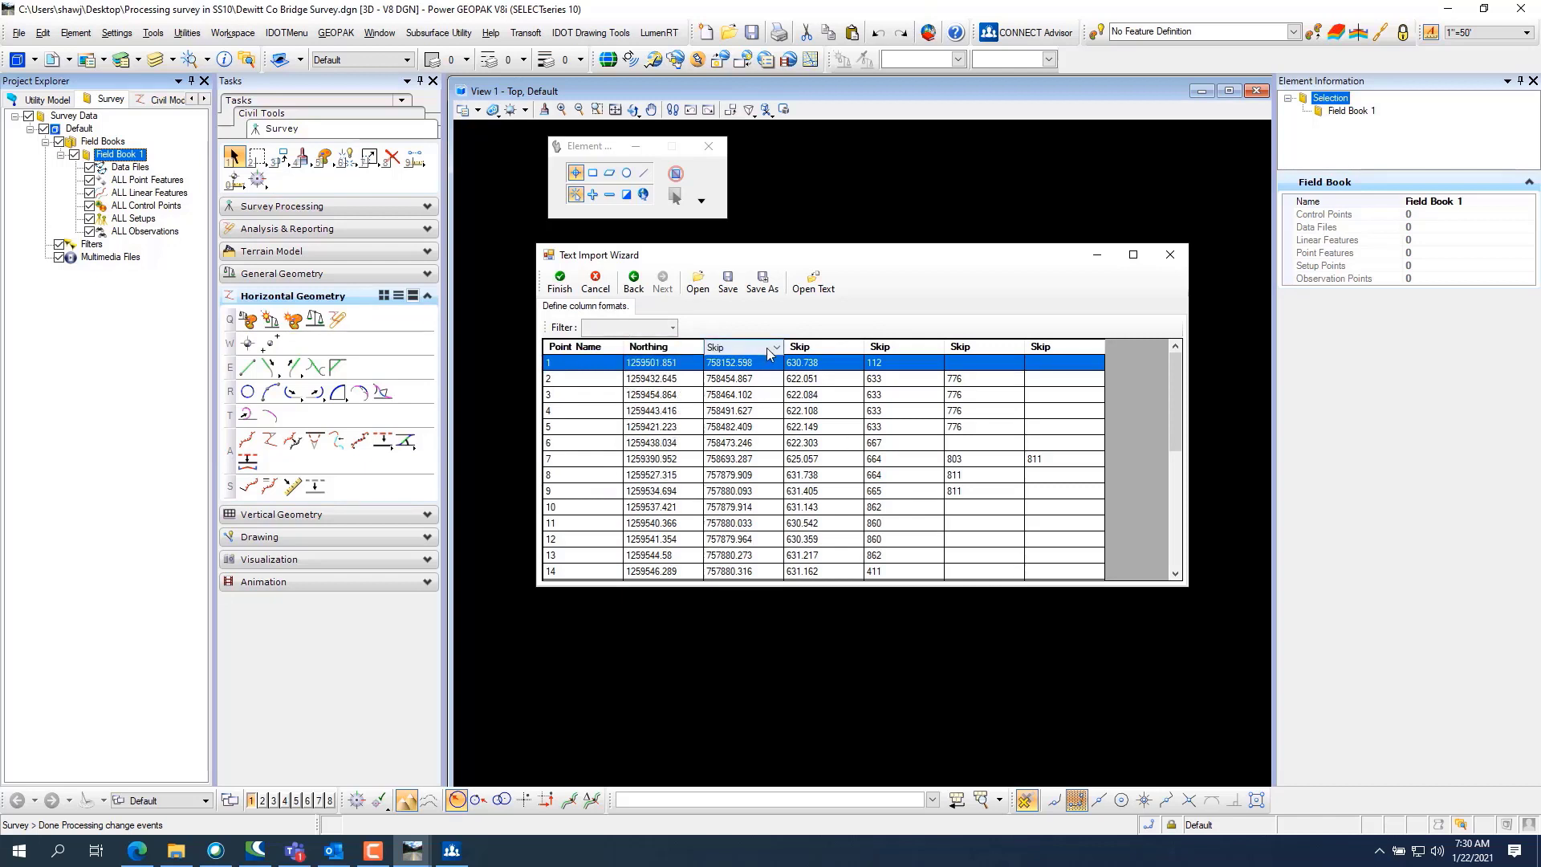
pyautogui.click(767, 354)
pyautogui.click(754, 441)
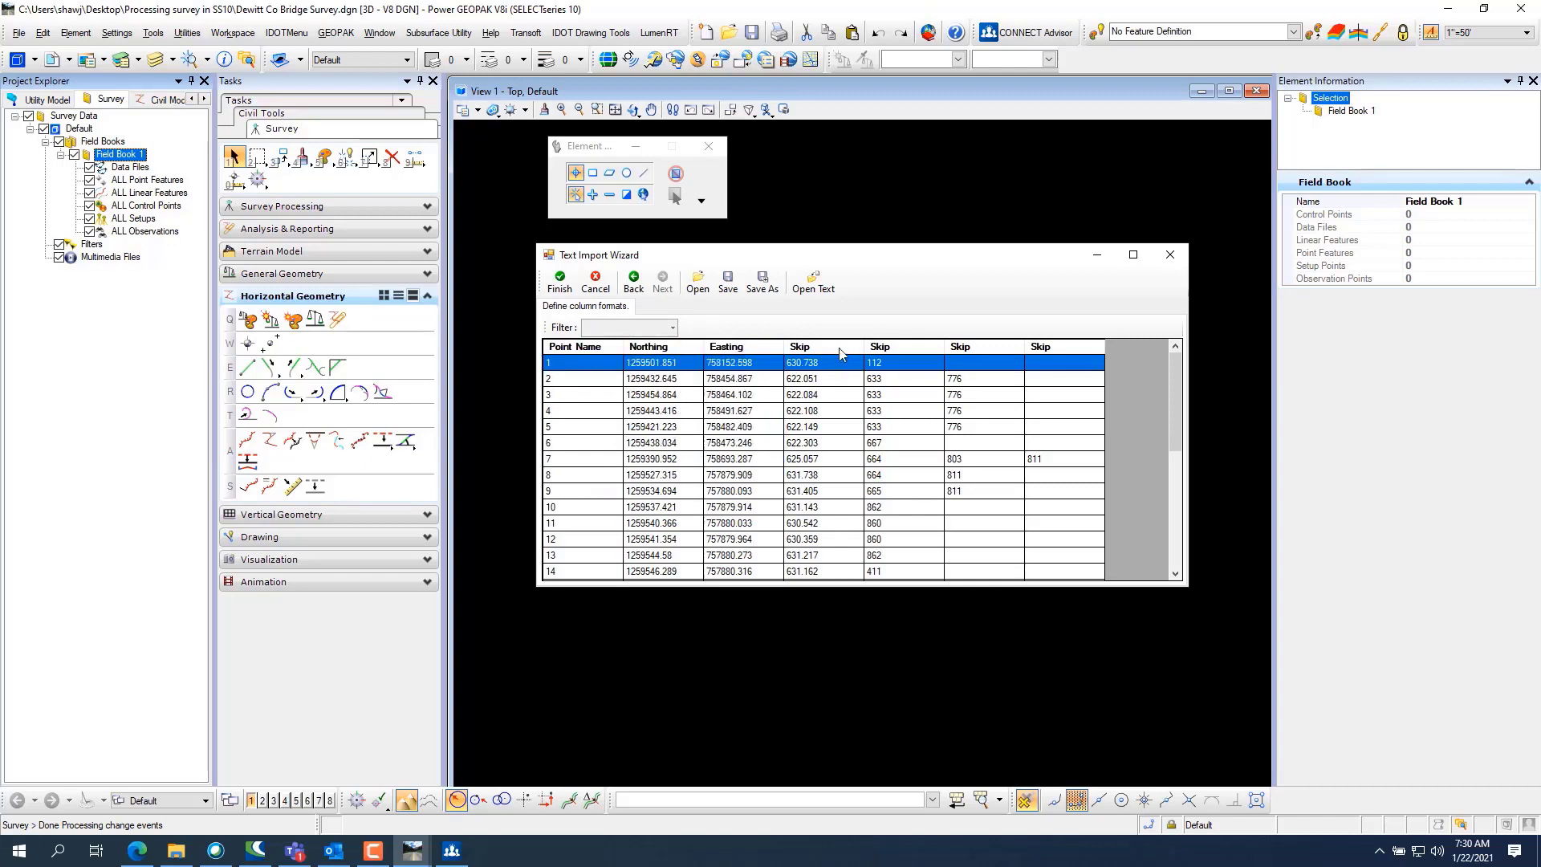
pyautogui.click(840, 351)
pyautogui.click(840, 455)
# Assign the remaining three columns as Code.
pyautogui.click(900, 346)
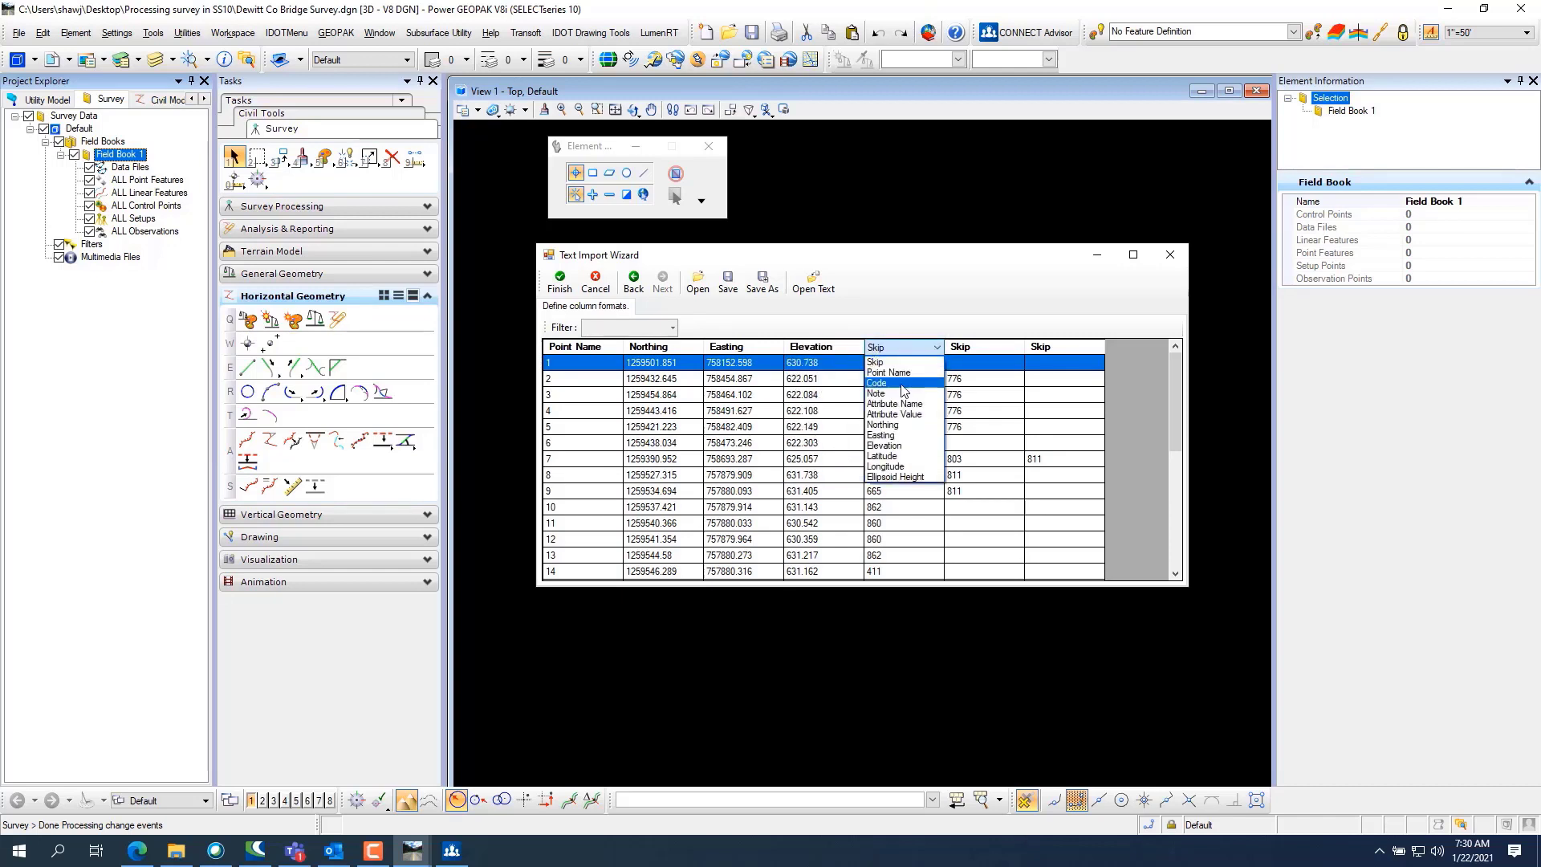
pyautogui.click(923, 376)
pyautogui.click(989, 350)
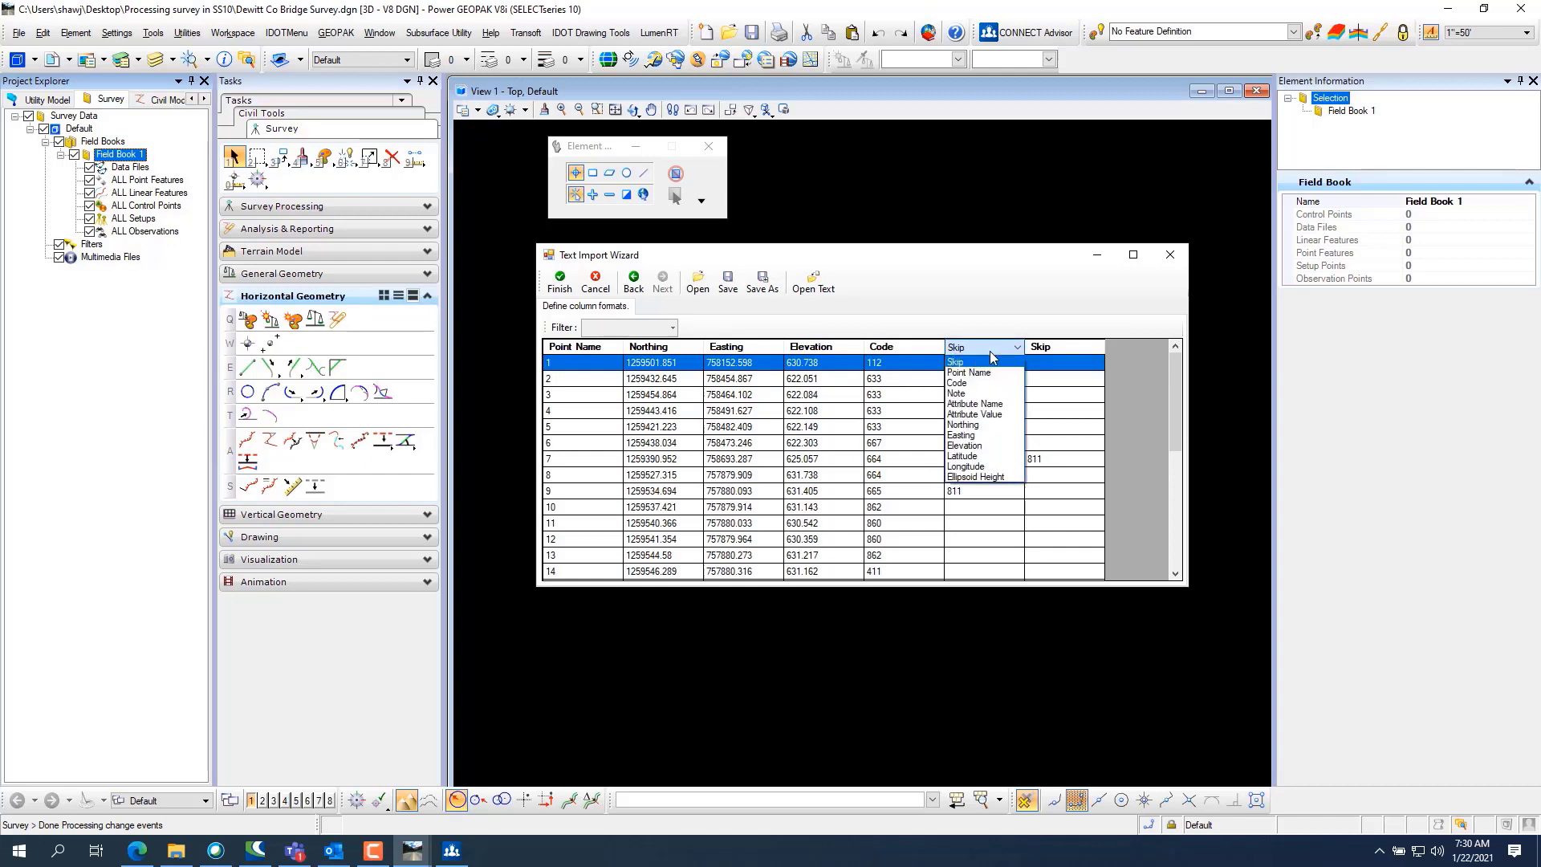
pyautogui.click(1006, 374)
pyautogui.click(1051, 347)
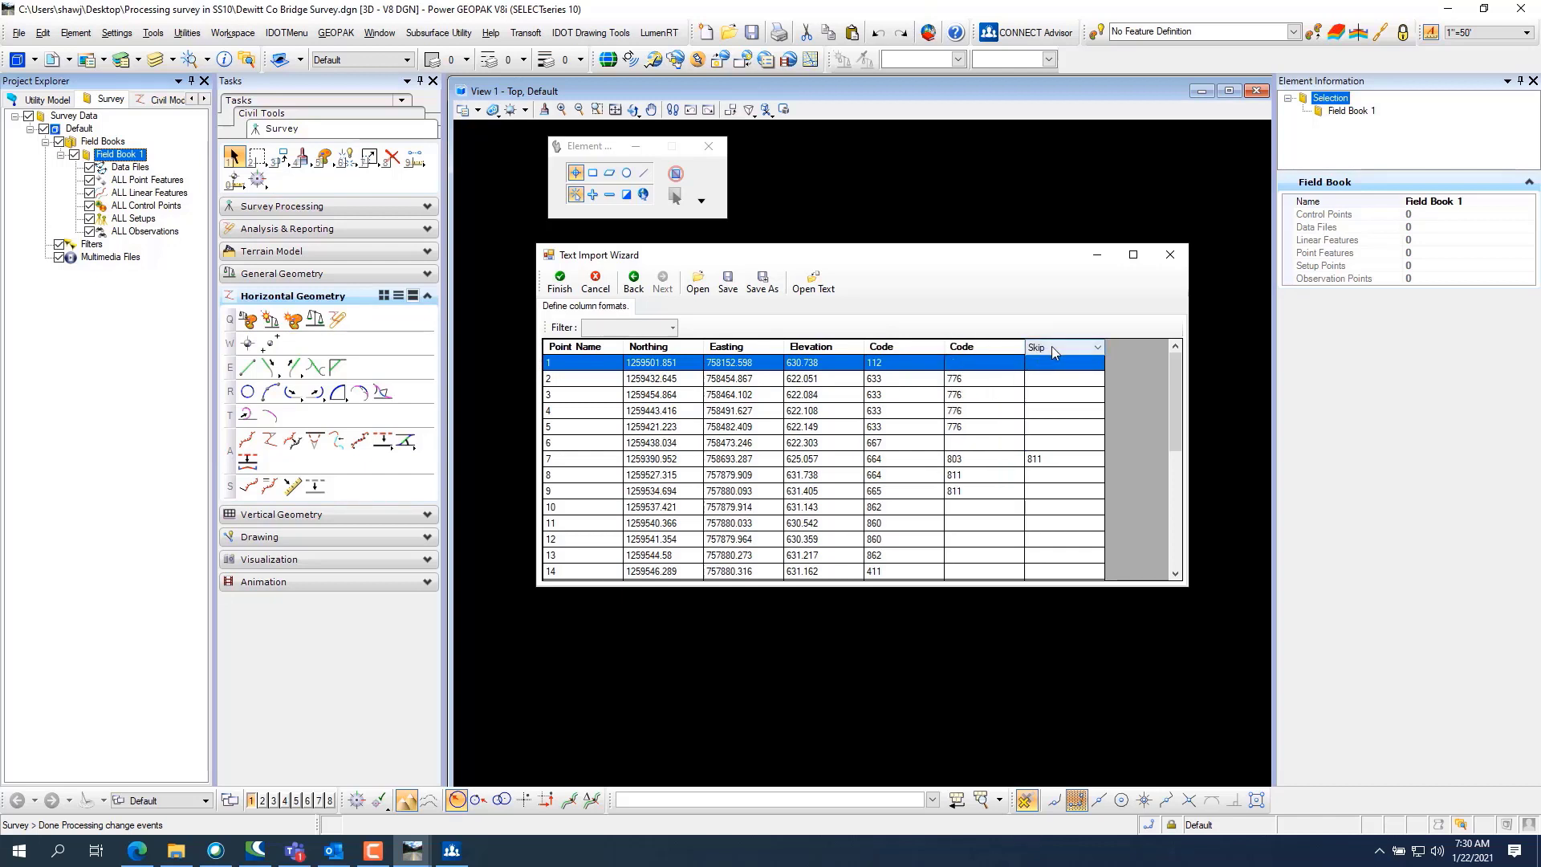
pyautogui.click(1052, 377)
# Finish the import, saving the format over the existing Martin.tiw file and storing it in the import settings.
pyautogui.click(559, 285)
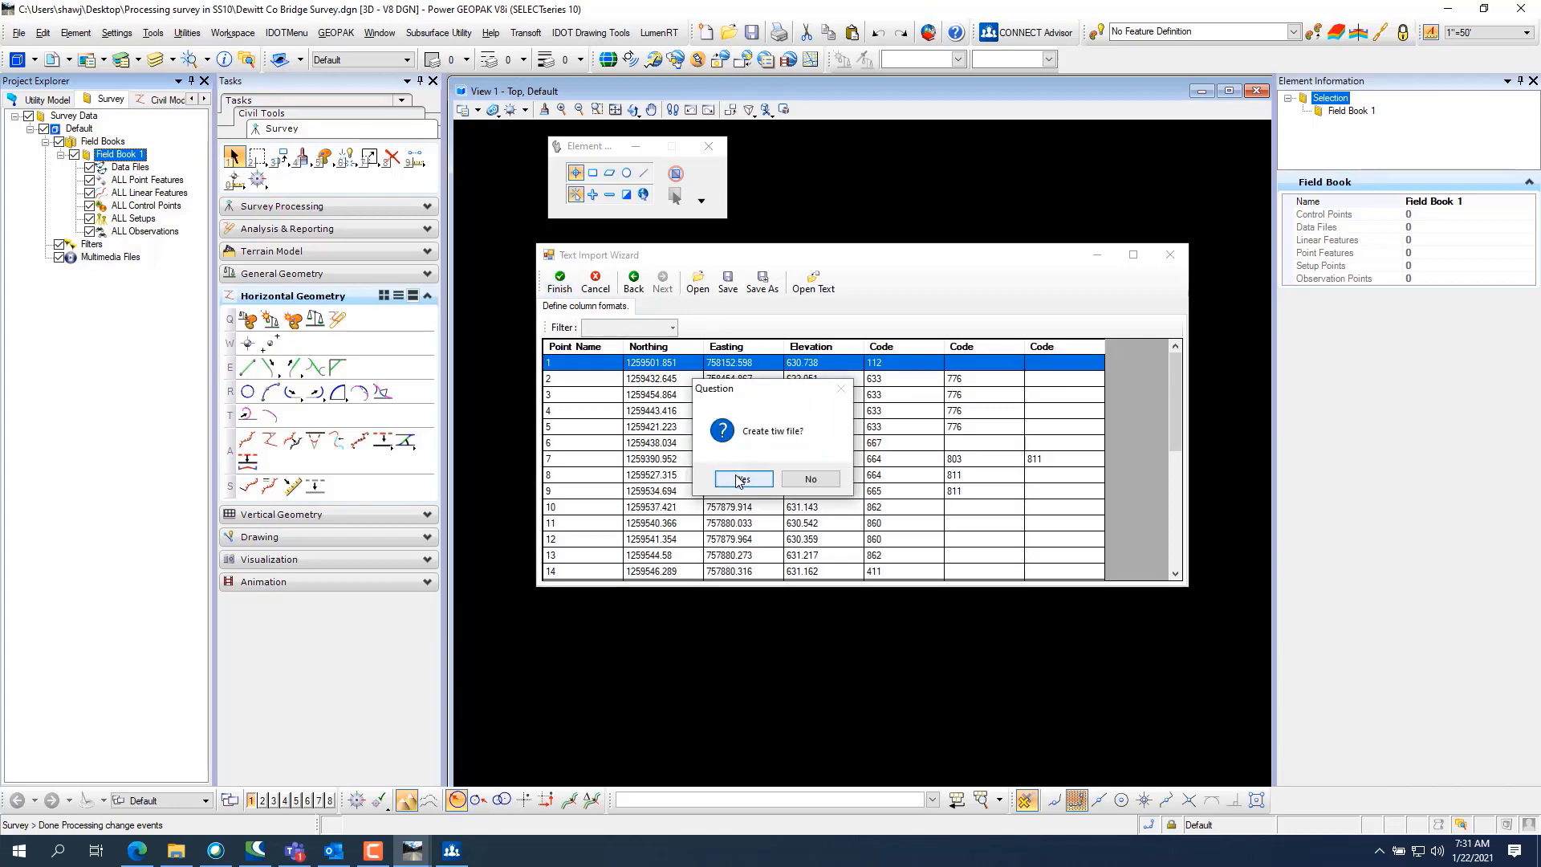
pyautogui.click(739, 478)
pyautogui.scroll(-2, 739, 400)
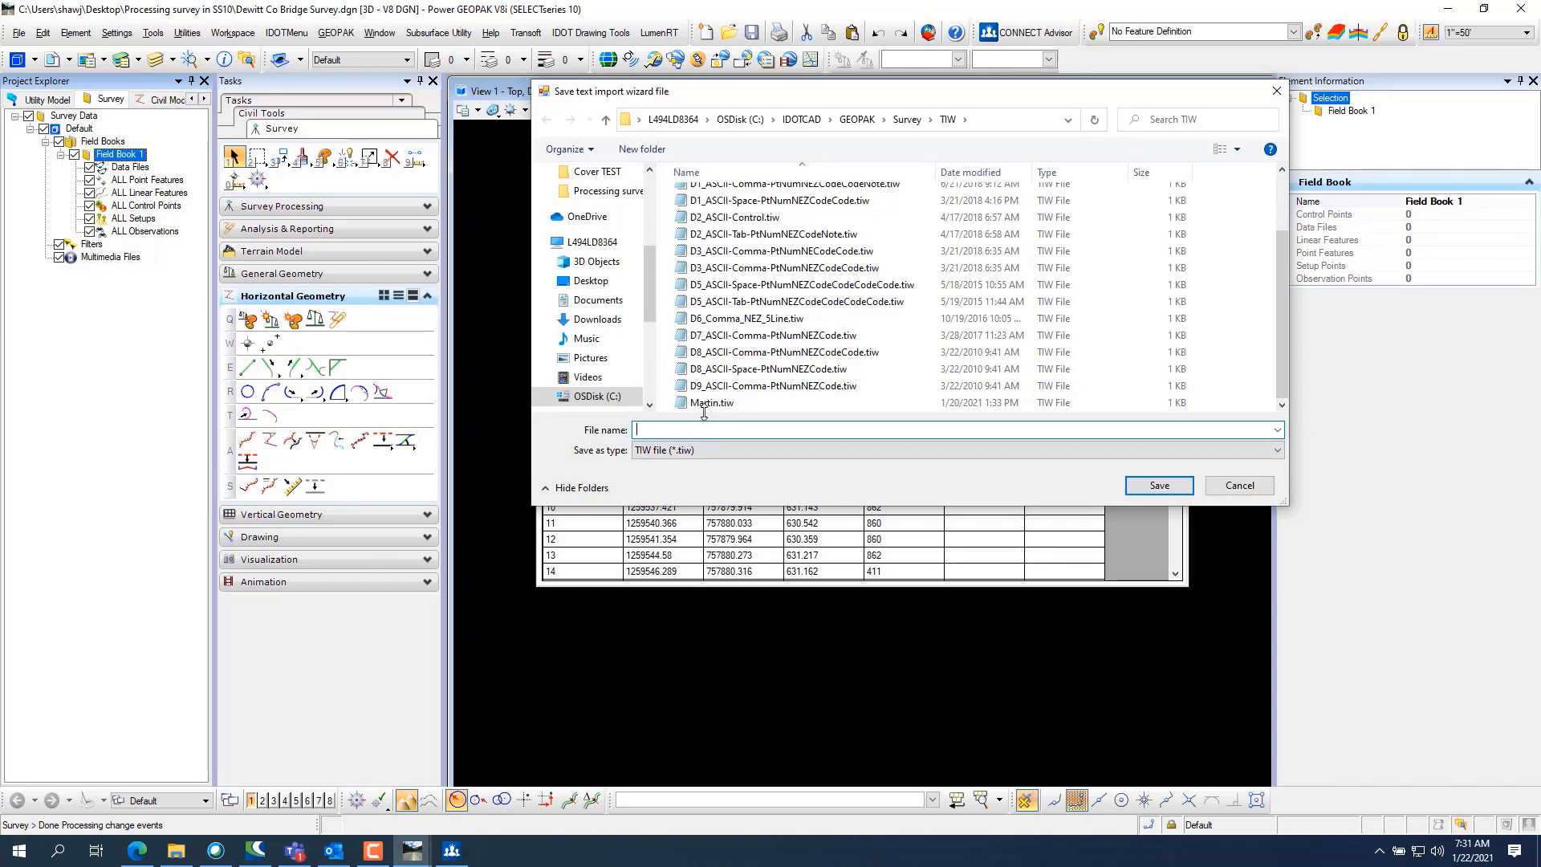
pyautogui.click(712, 403)
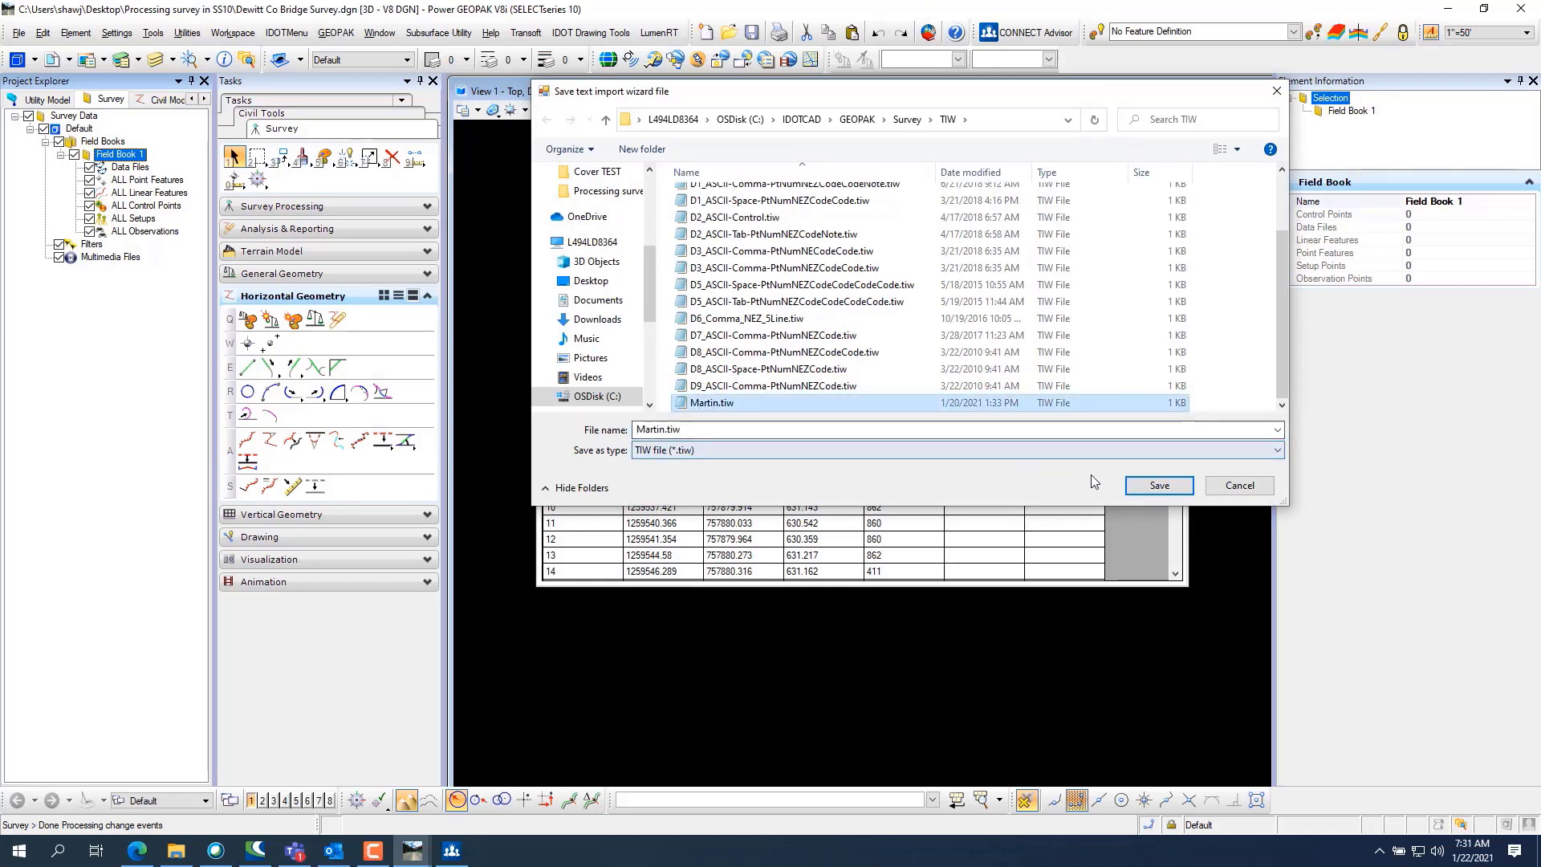
pyautogui.click(1136, 487)
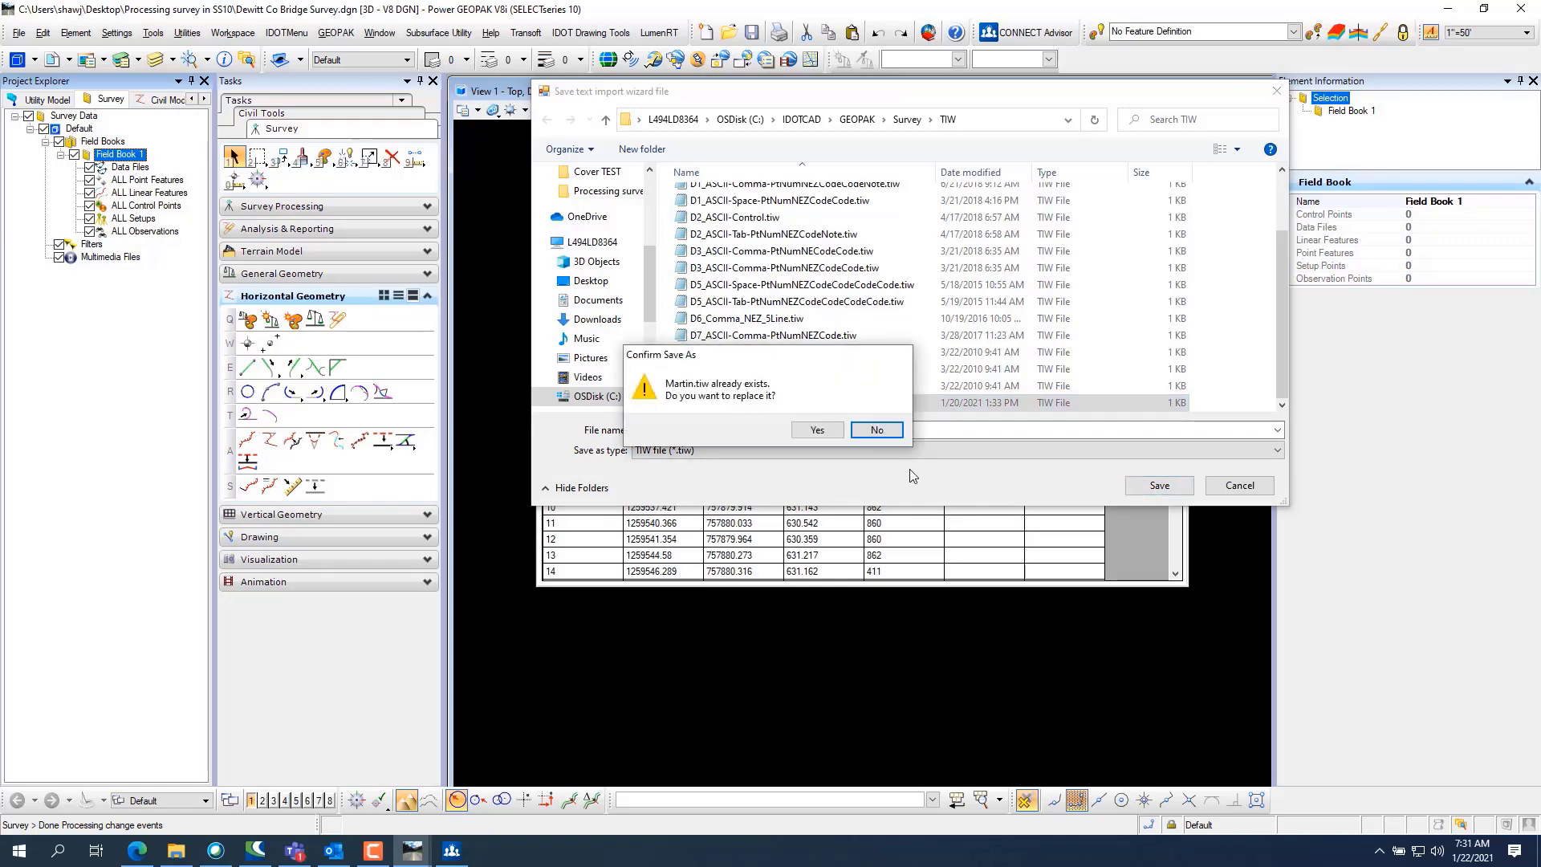
pyautogui.click(827, 432)
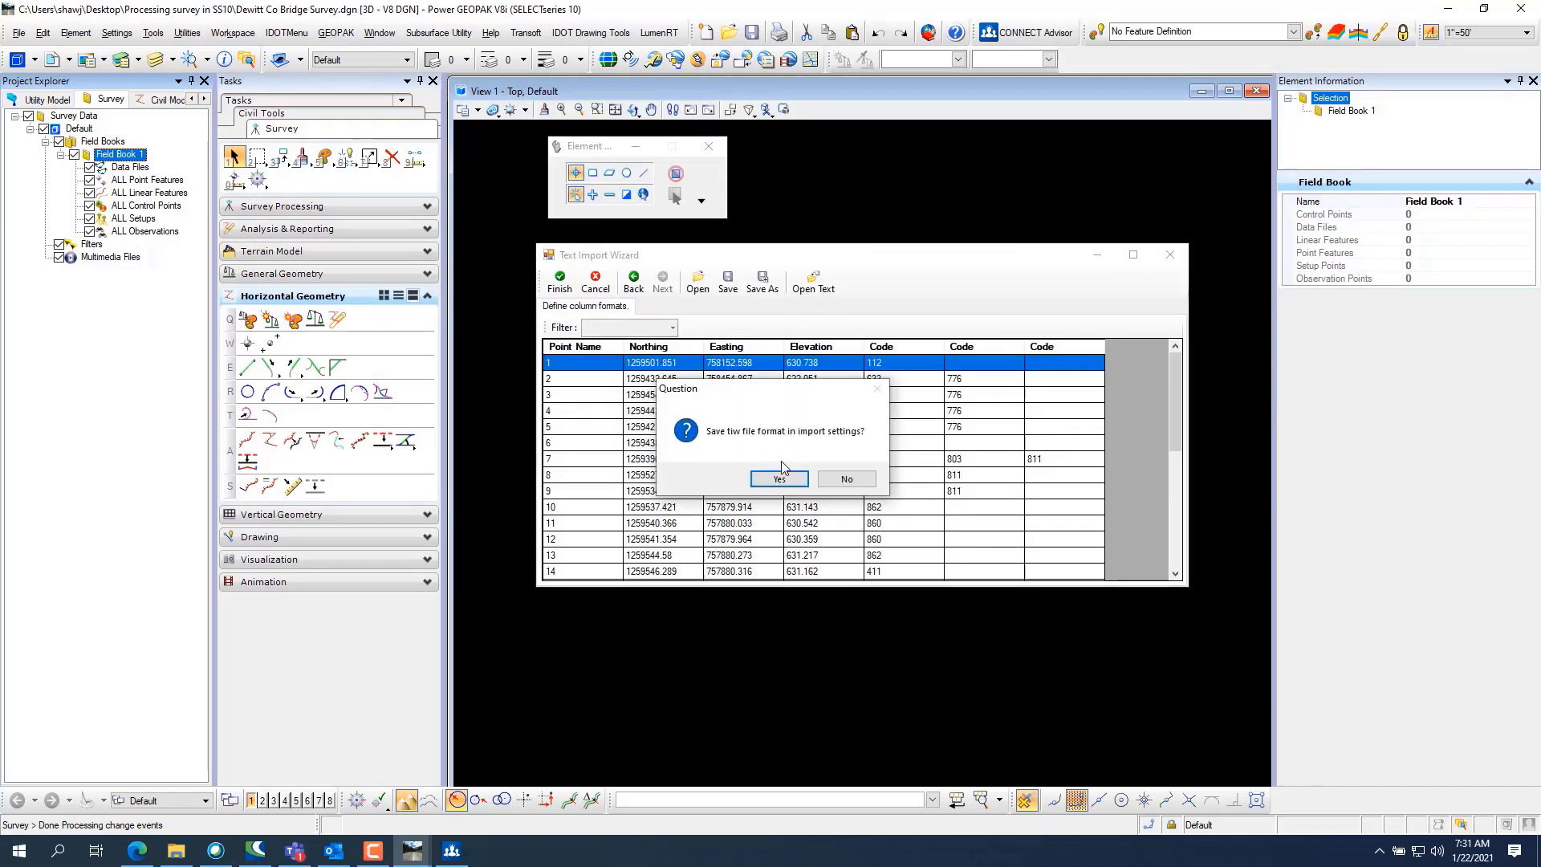
pyautogui.click(773, 482)
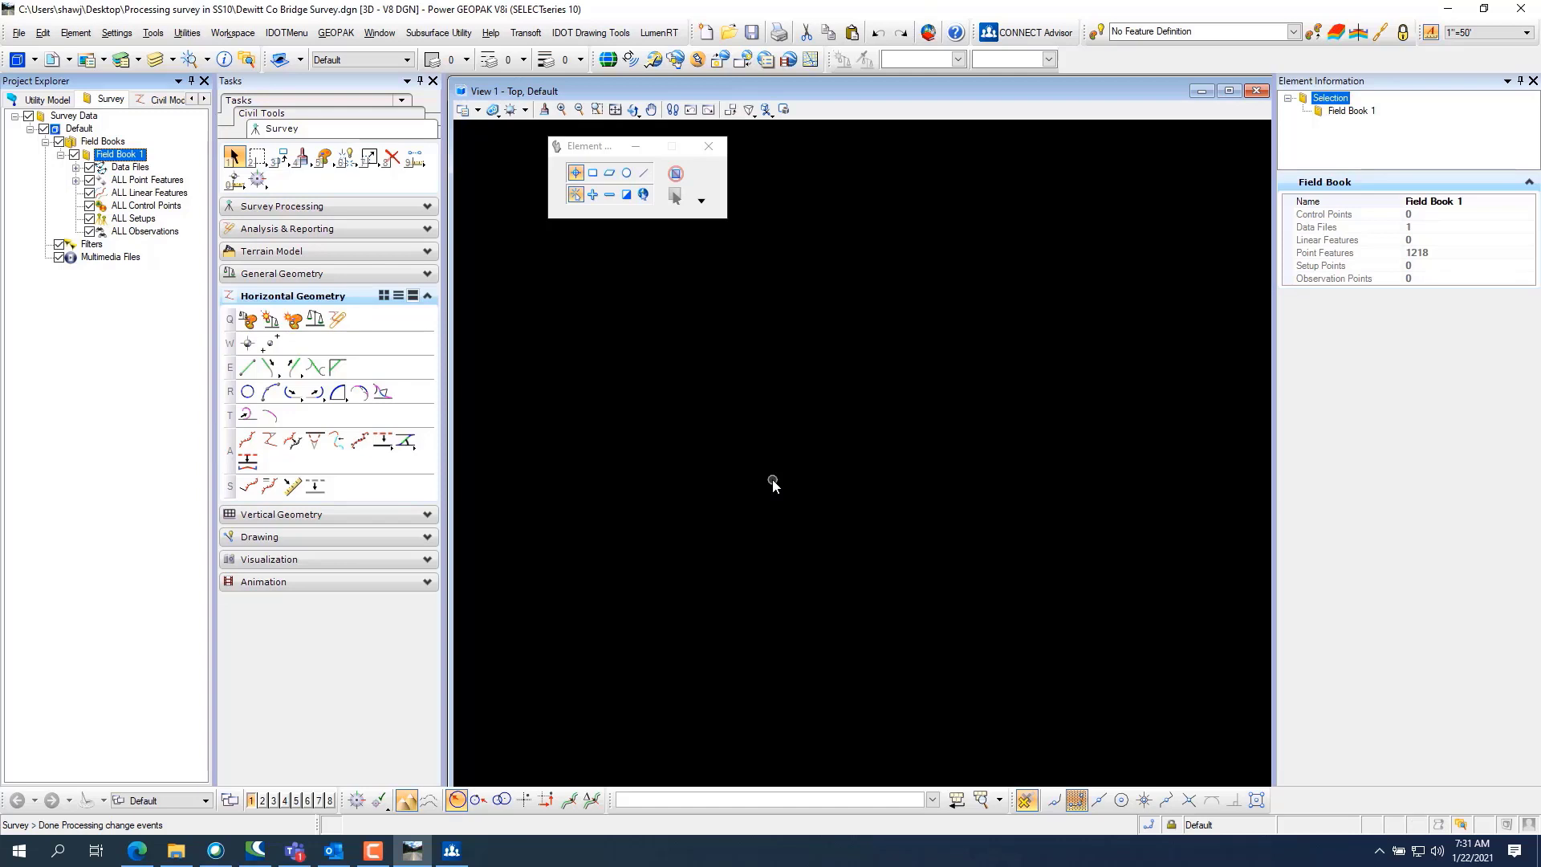
# Fit the view to the imported survey, inspect the plotted points and their labels, and expand the ALL Point Features list.
pyautogui.click(615, 109)
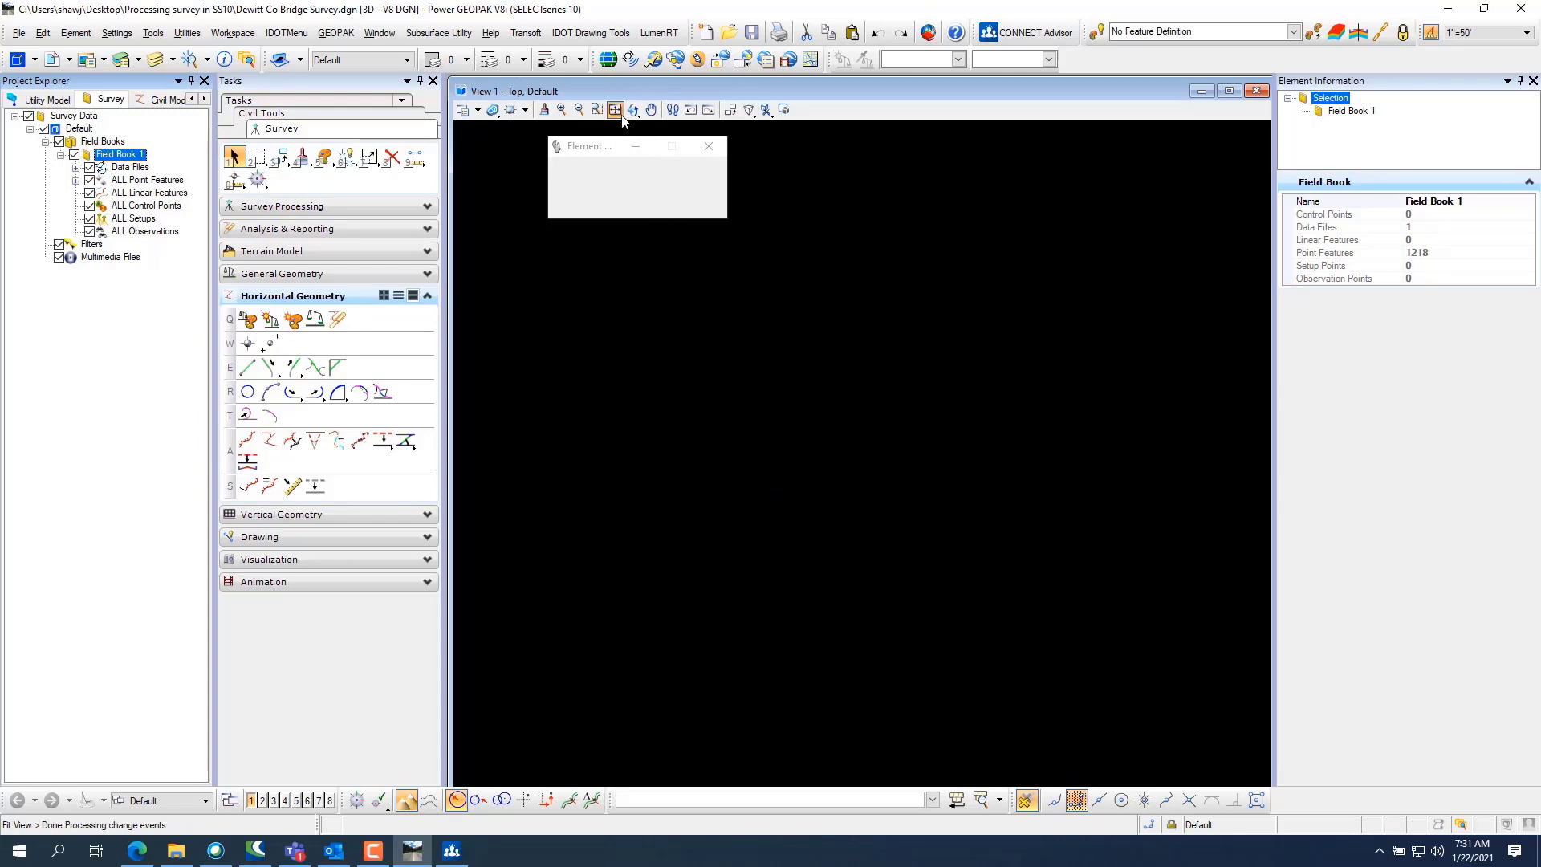
pyautogui.scroll(5, 561, 465)
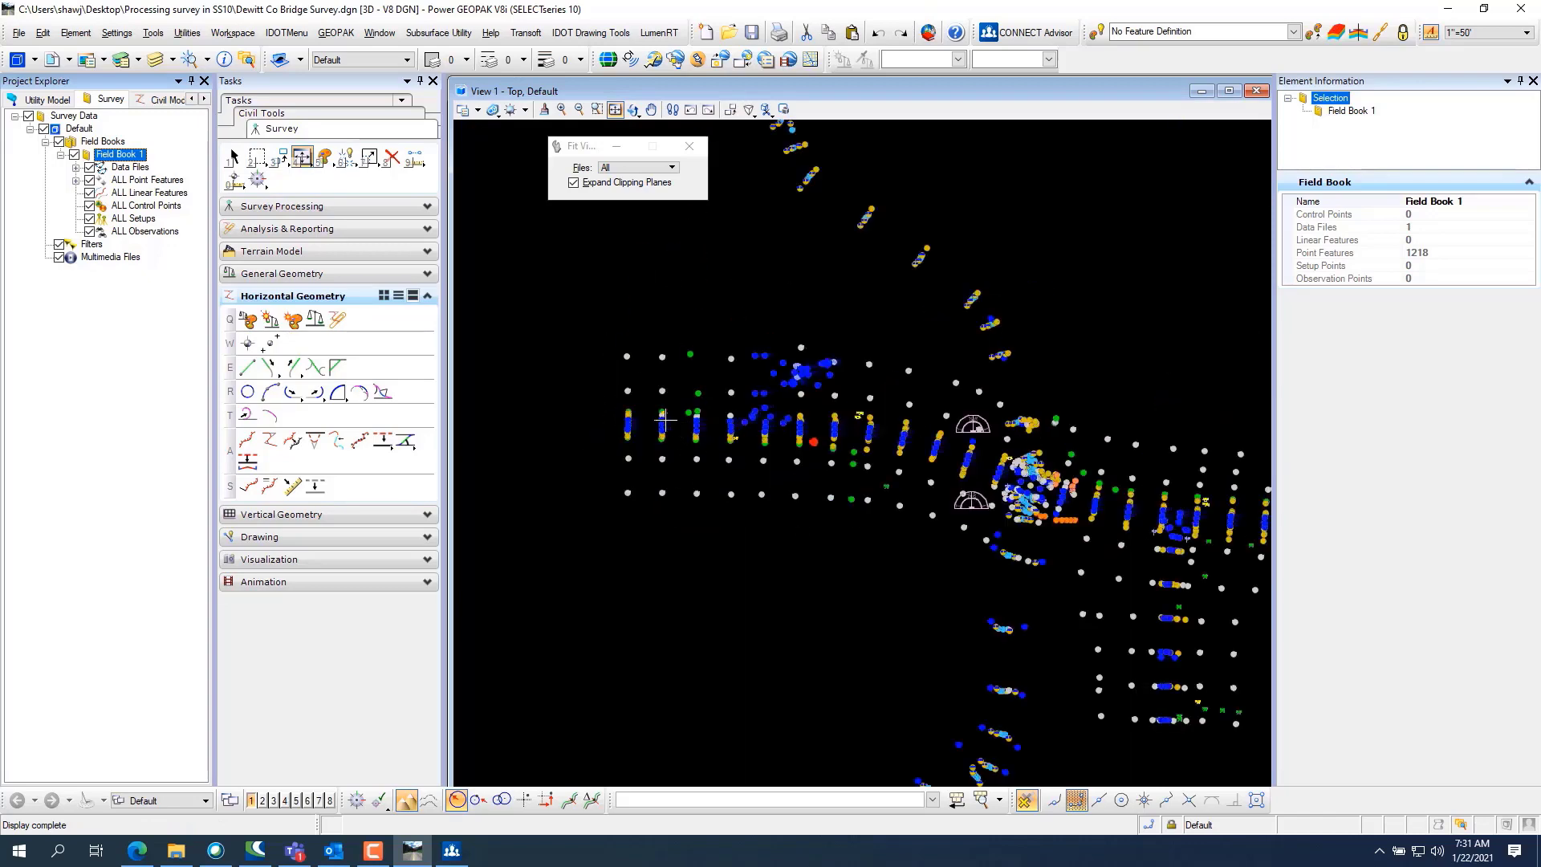
pyautogui.scroll(5, 634, 441)
pyautogui.scroll(5, 610, 504)
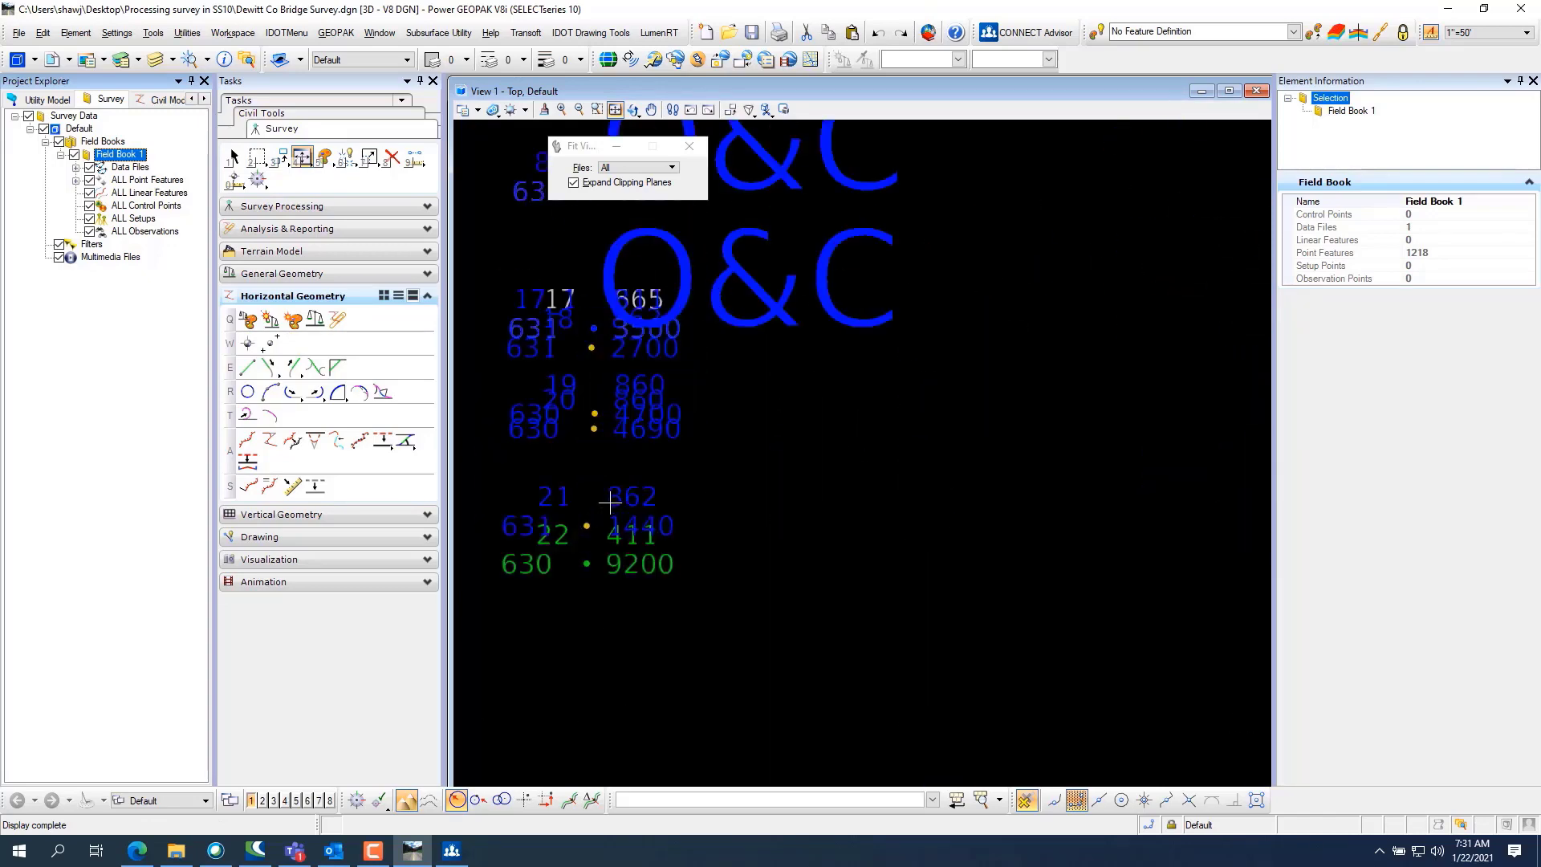
pyautogui.scroll(-5, 610, 504)
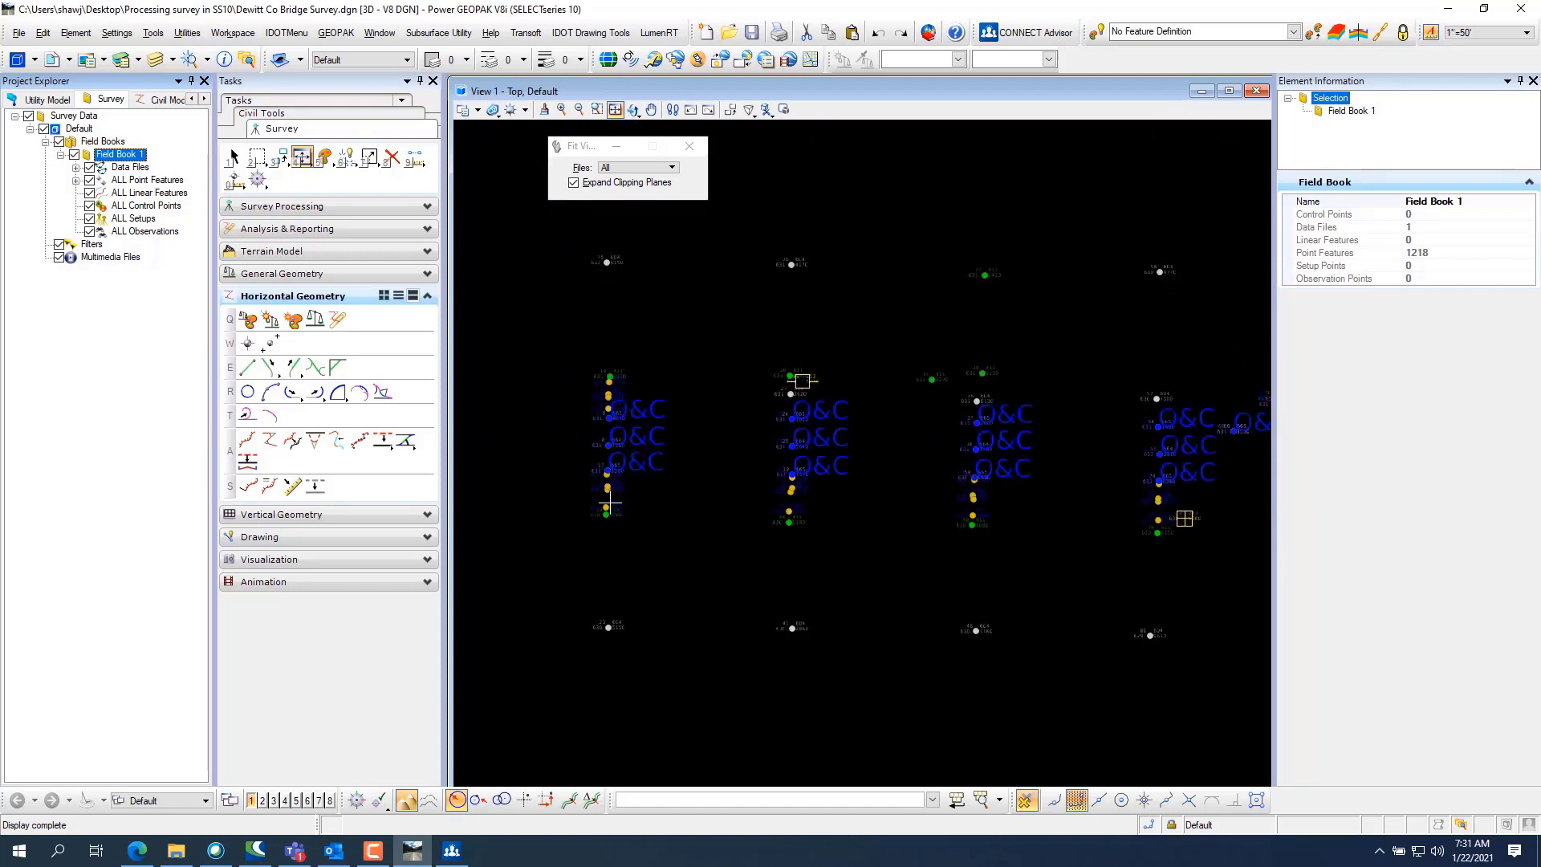
pyautogui.click(76, 180)
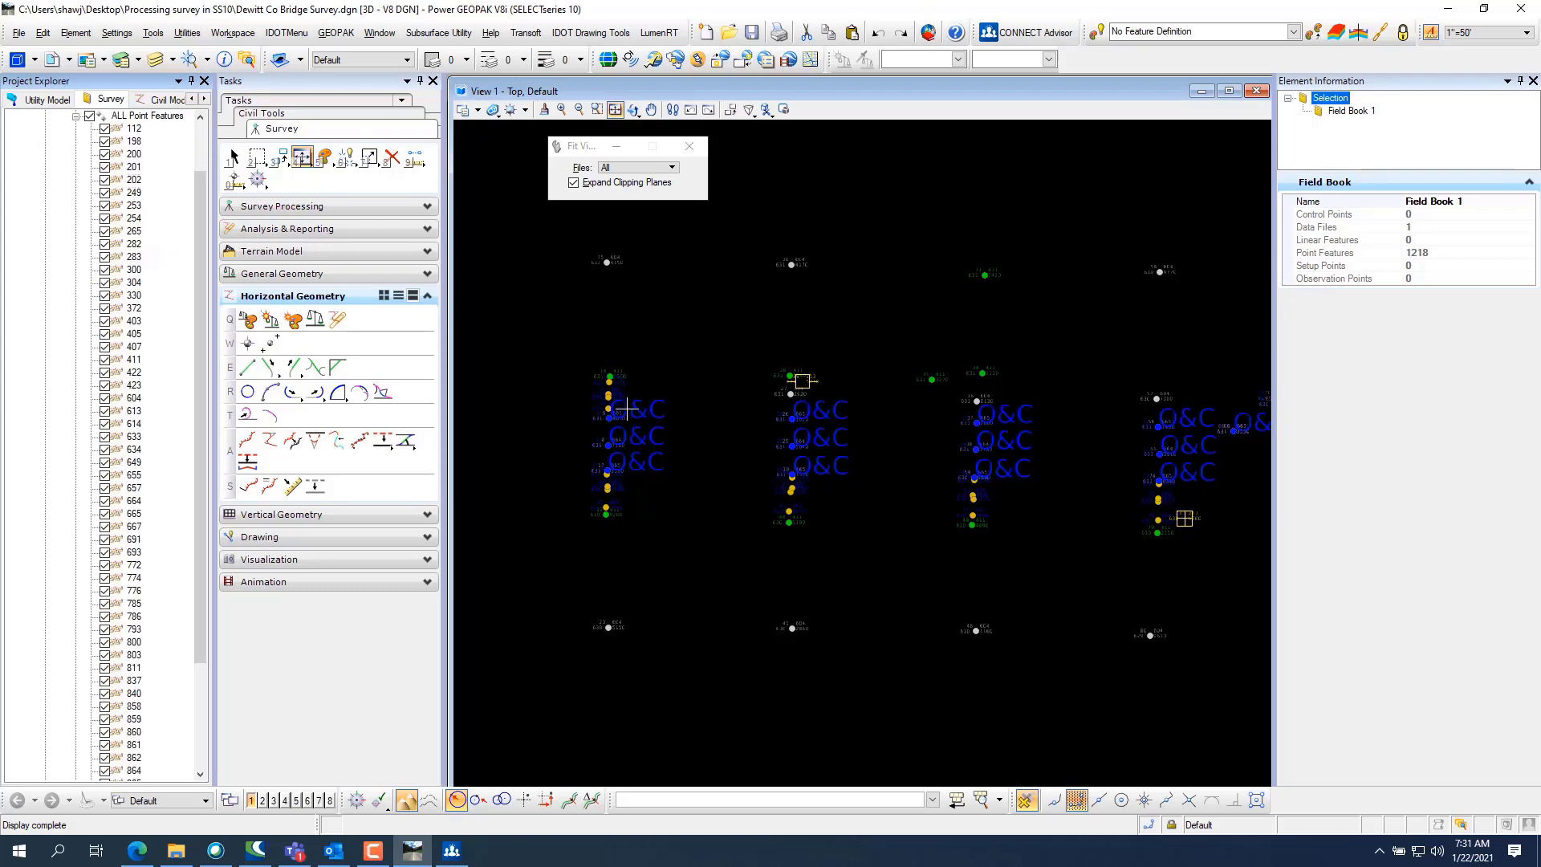
# Turn off the Topo_Vegetation and Topo_Utilities levels in View 1, and toggle Topo_Point SPC Cell off and back on.
pyautogui.click(152, 61)
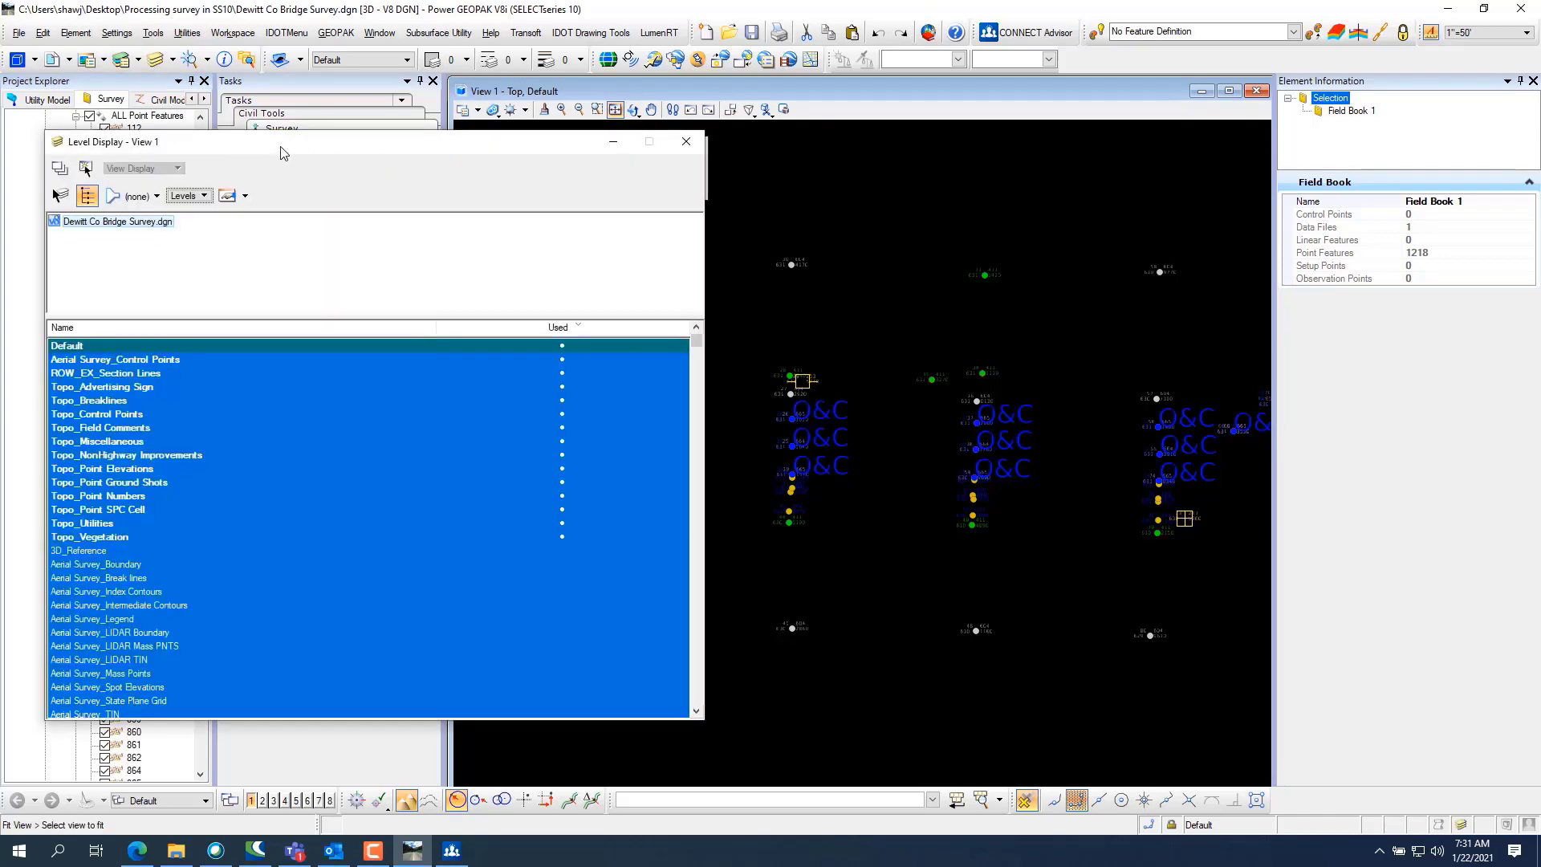
pyautogui.moveTo(282, 153); pyautogui.dragTo(640, 162)
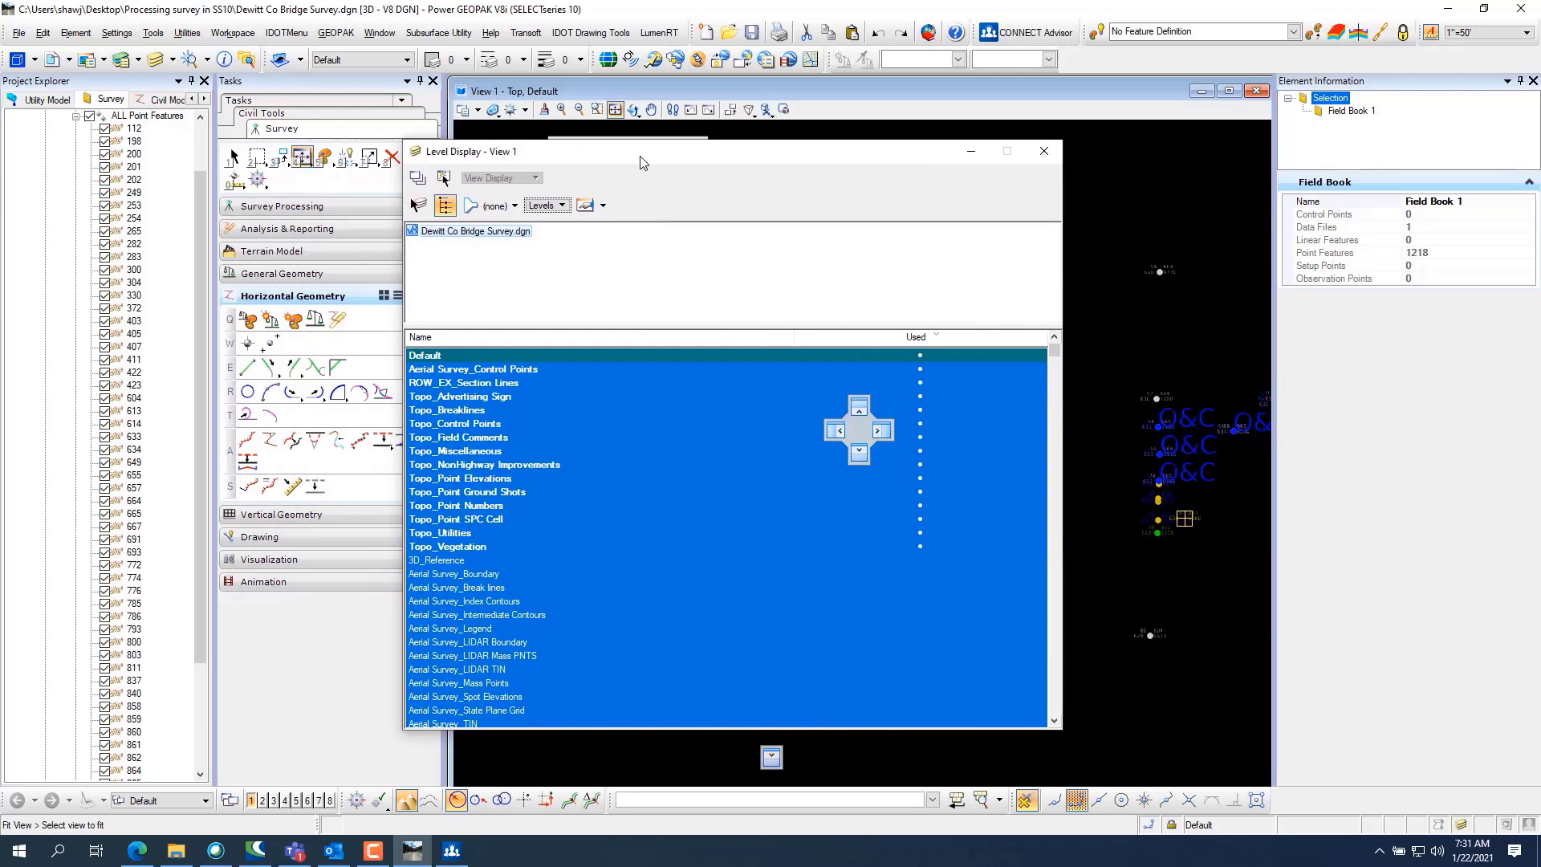
pyautogui.click(532, 547)
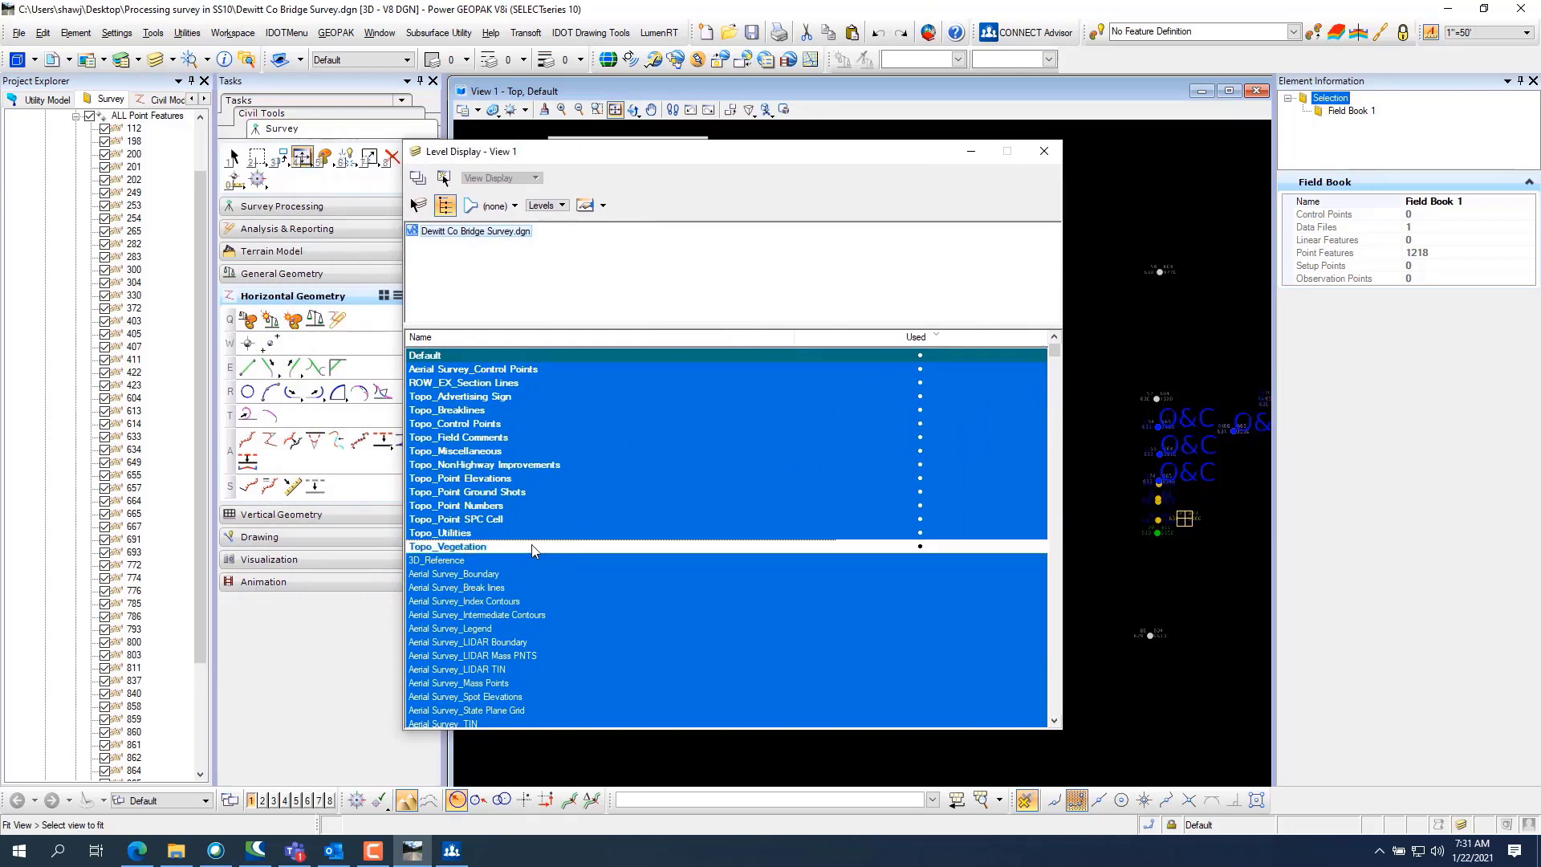
pyautogui.click(542, 533)
pyautogui.click(548, 519)
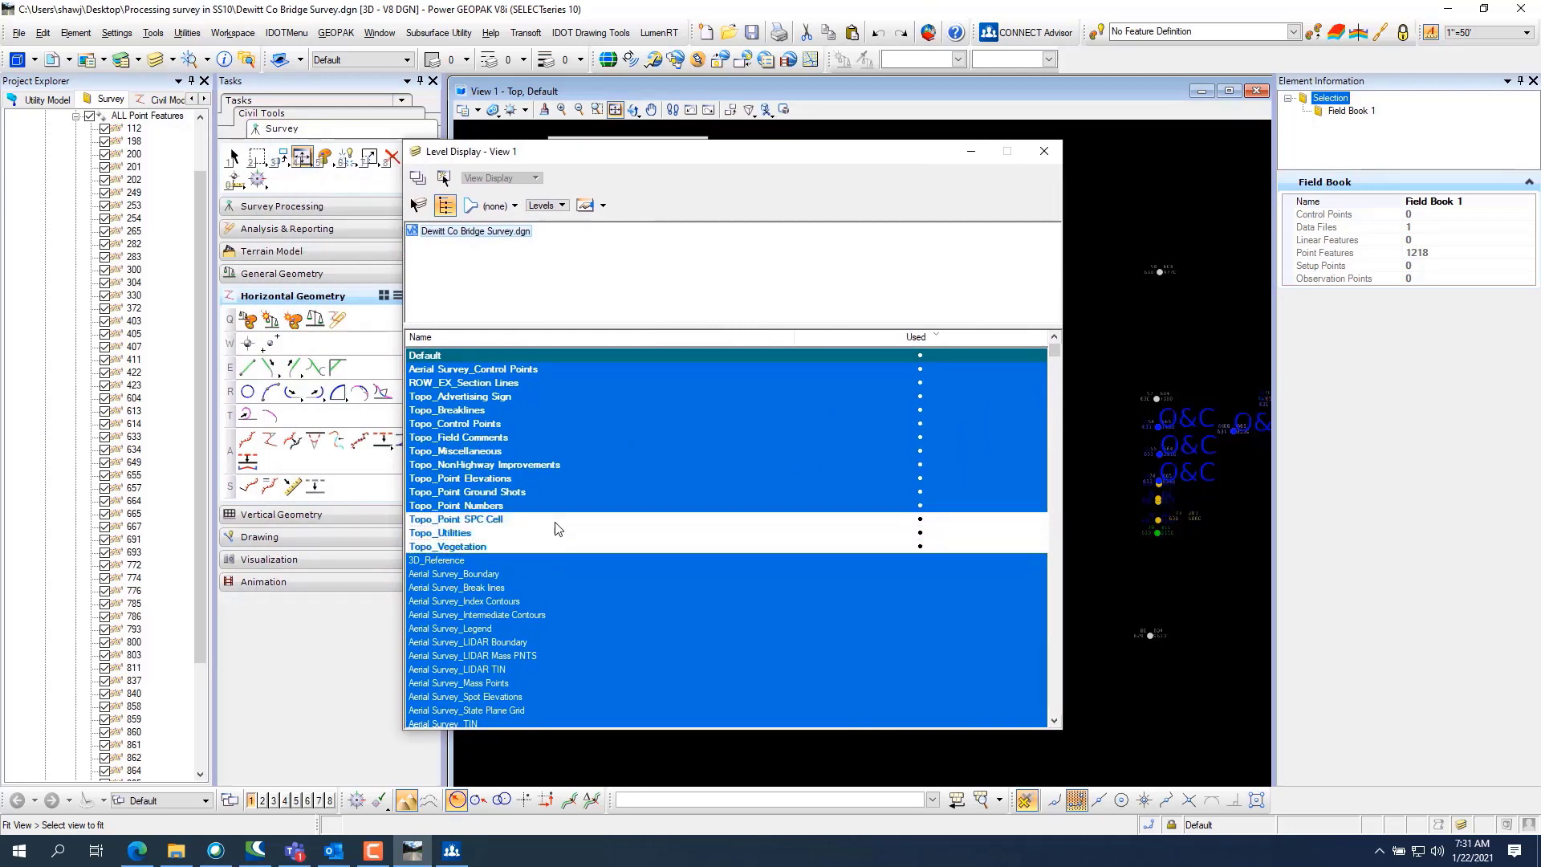
pyautogui.click(552, 520)
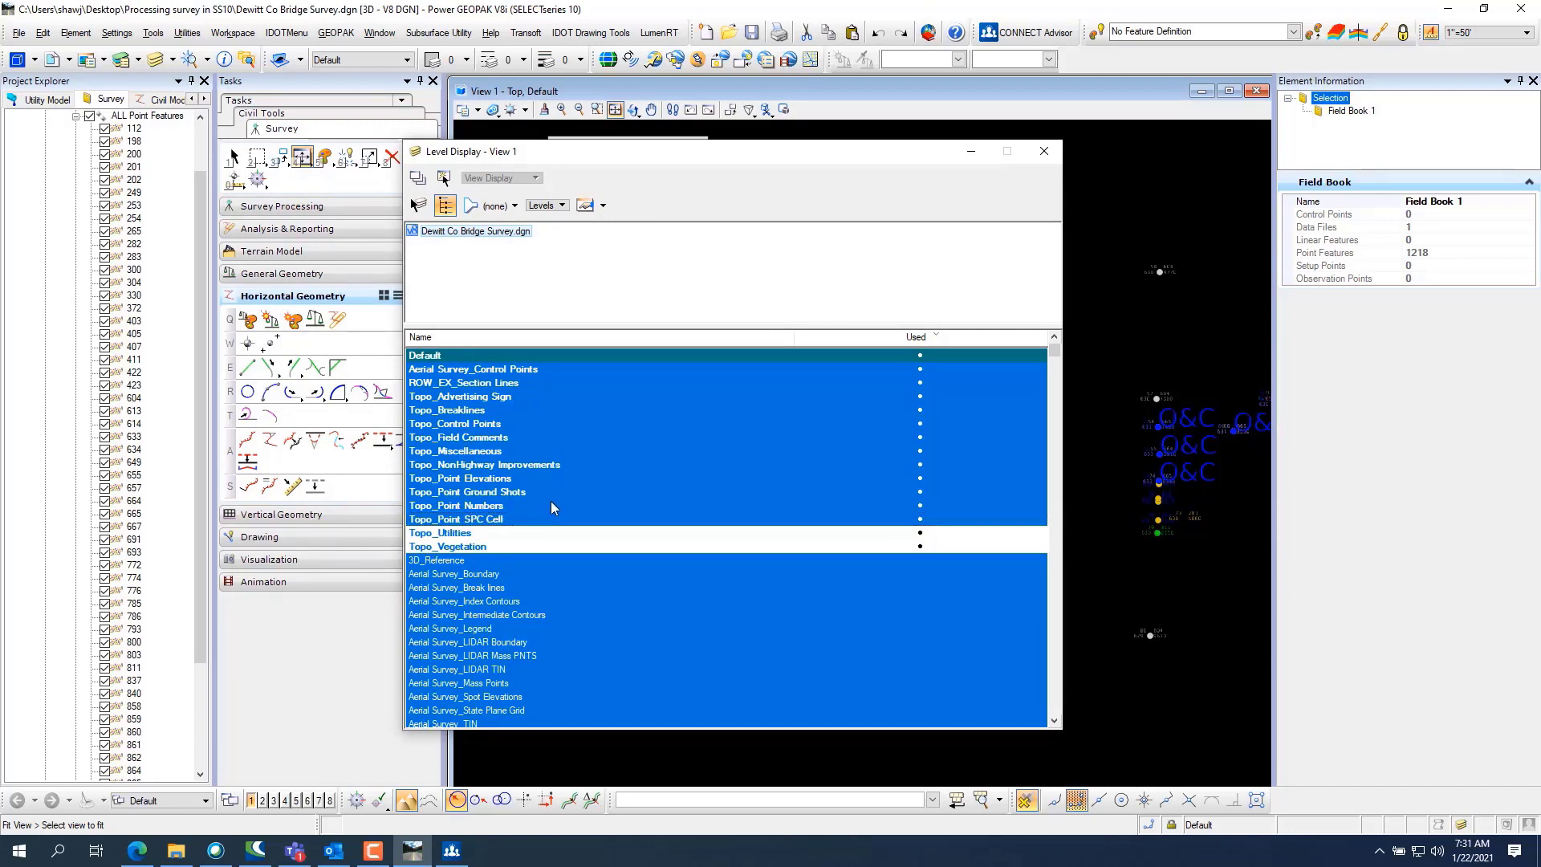
# Turn off the Topo_Point Ground Shots, Topo_Point Elevations, Topo_NonHighway Improvements, Topo_Miscellaneous and Topo_Field Comments levels in View 1.
pyautogui.click(547, 491)
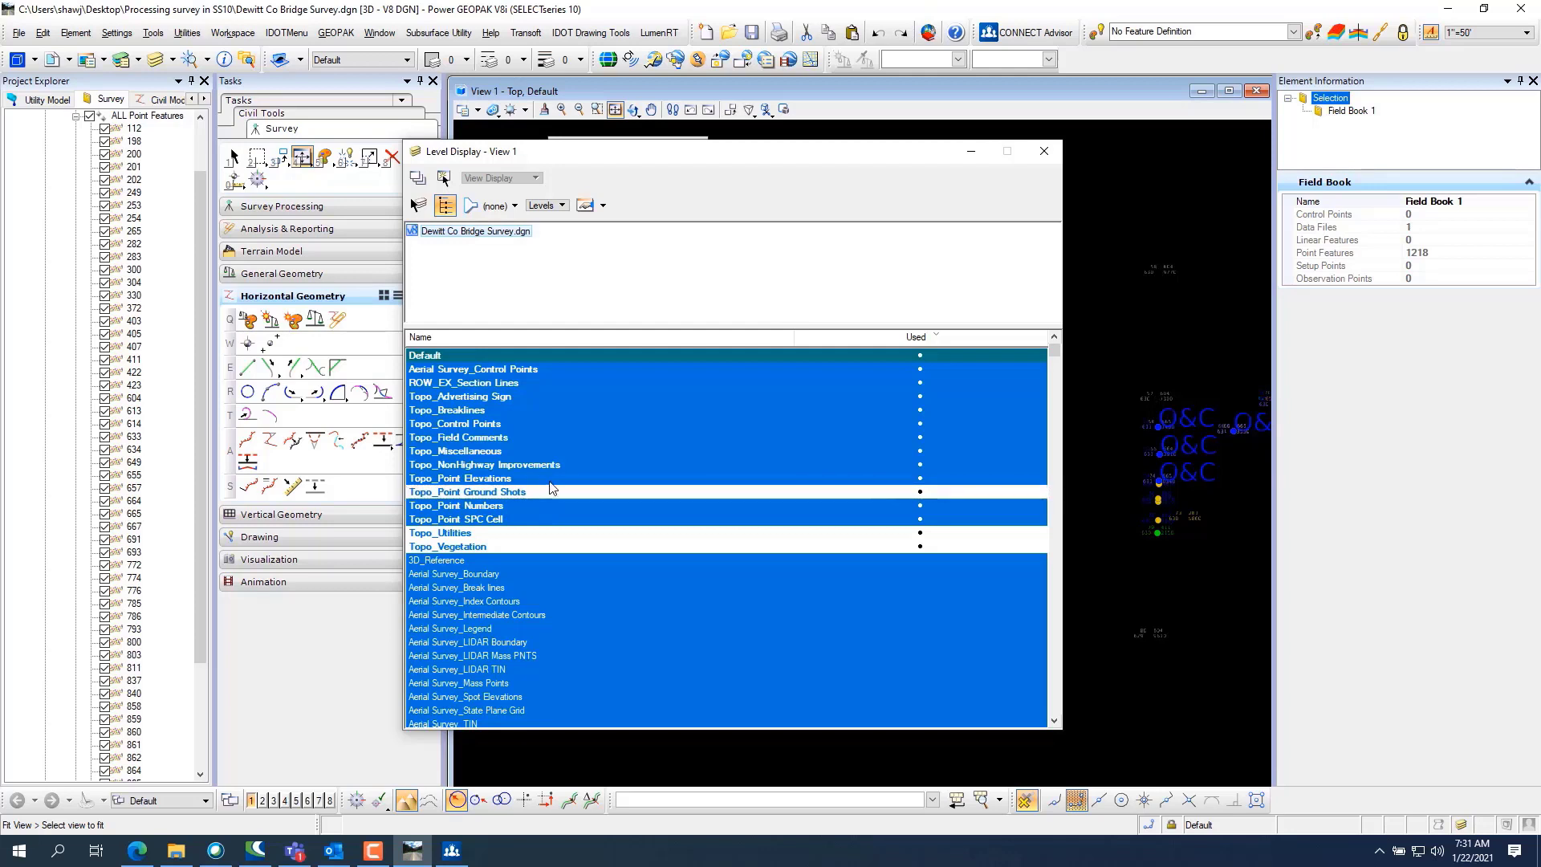
pyautogui.click(551, 479)
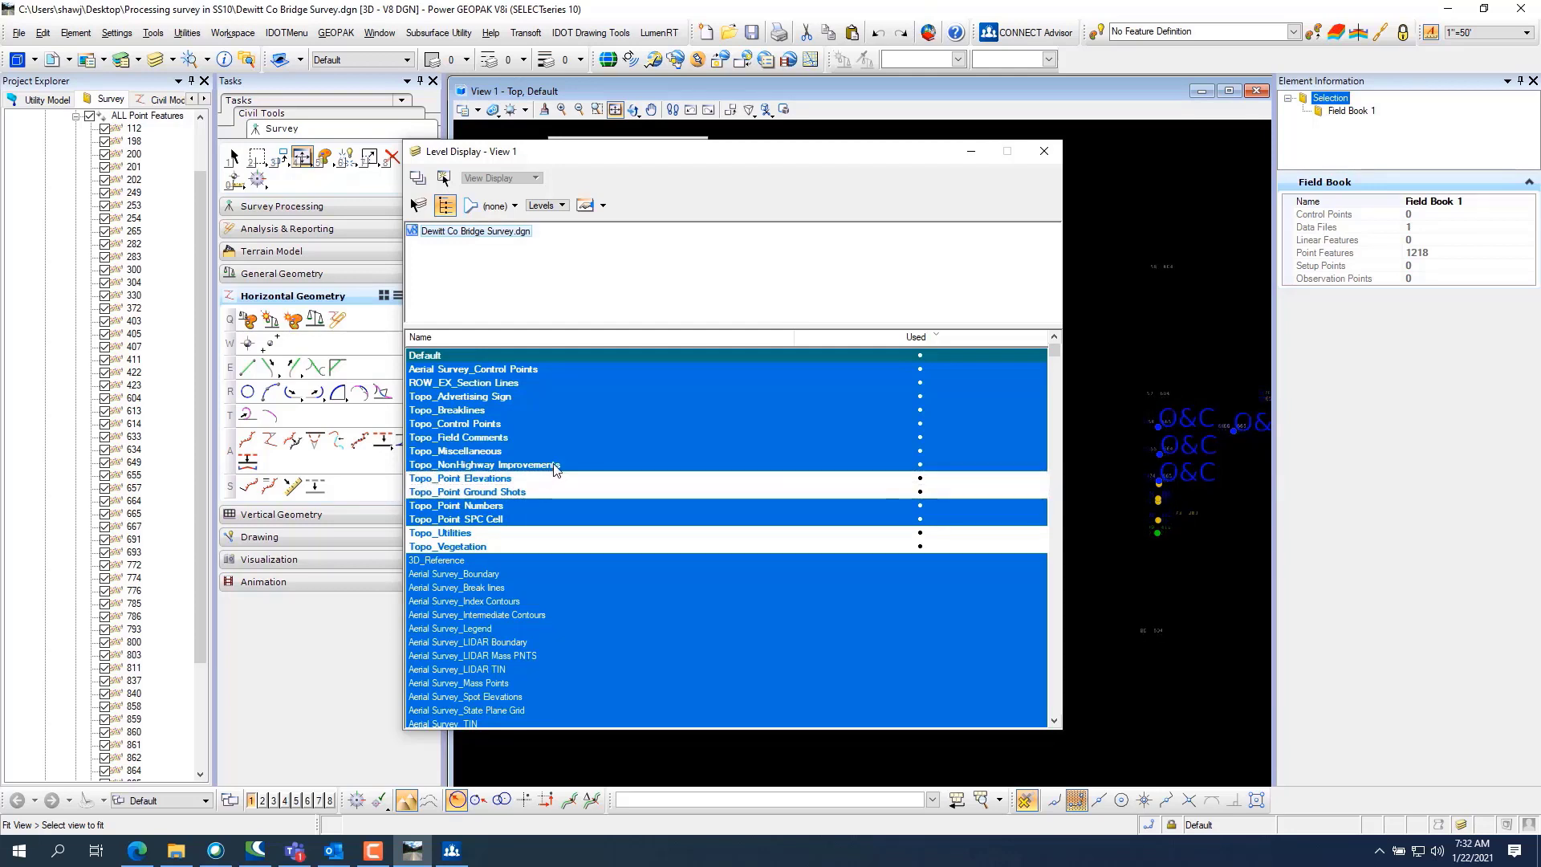
pyautogui.click(534, 464)
pyautogui.click(533, 451)
pyautogui.click(534, 438)
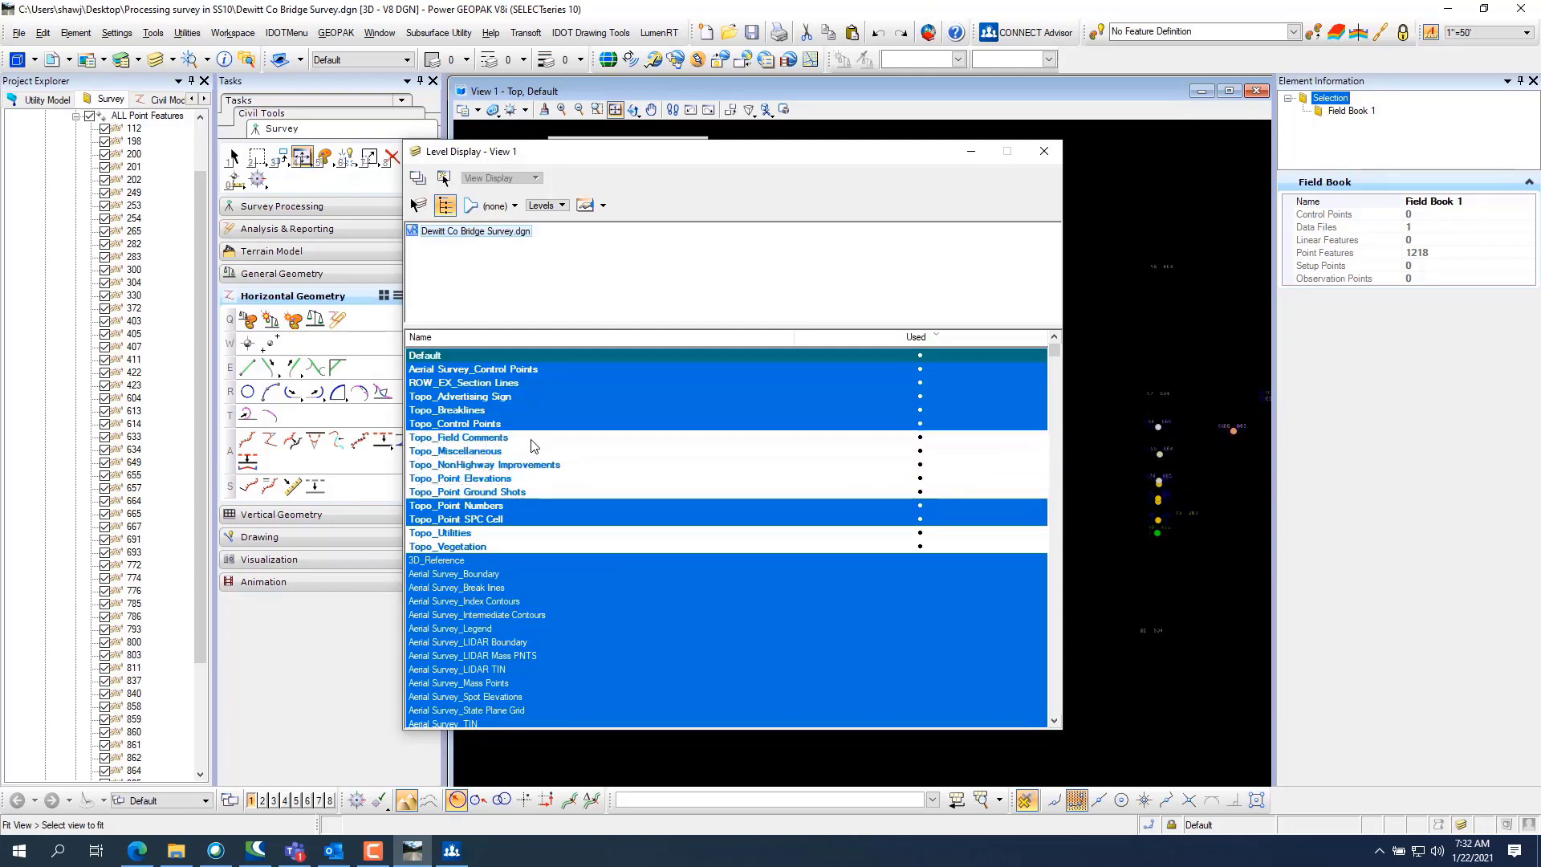
# Turn off the Topo_Control Points, Topo_Breaklines, Topo_Advertising Sign, ROW_EX_Section Lines and Aerial Survey_Control Points levels in View 1.
pyautogui.click(536, 424)
pyautogui.click(537, 410)
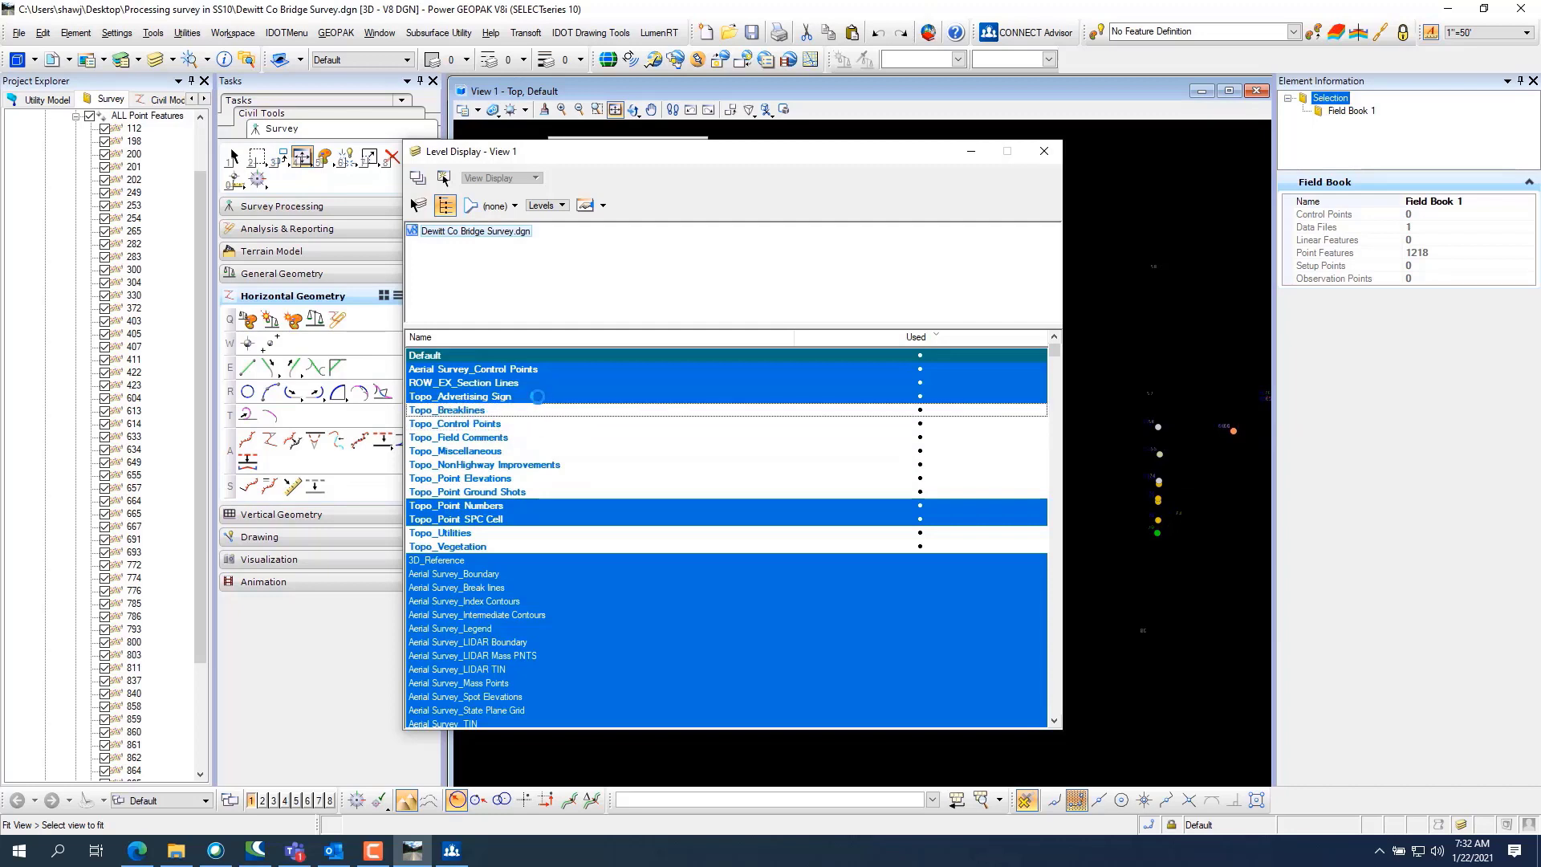
pyautogui.click(540, 396)
pyautogui.click(542, 383)
pyautogui.click(541, 369)
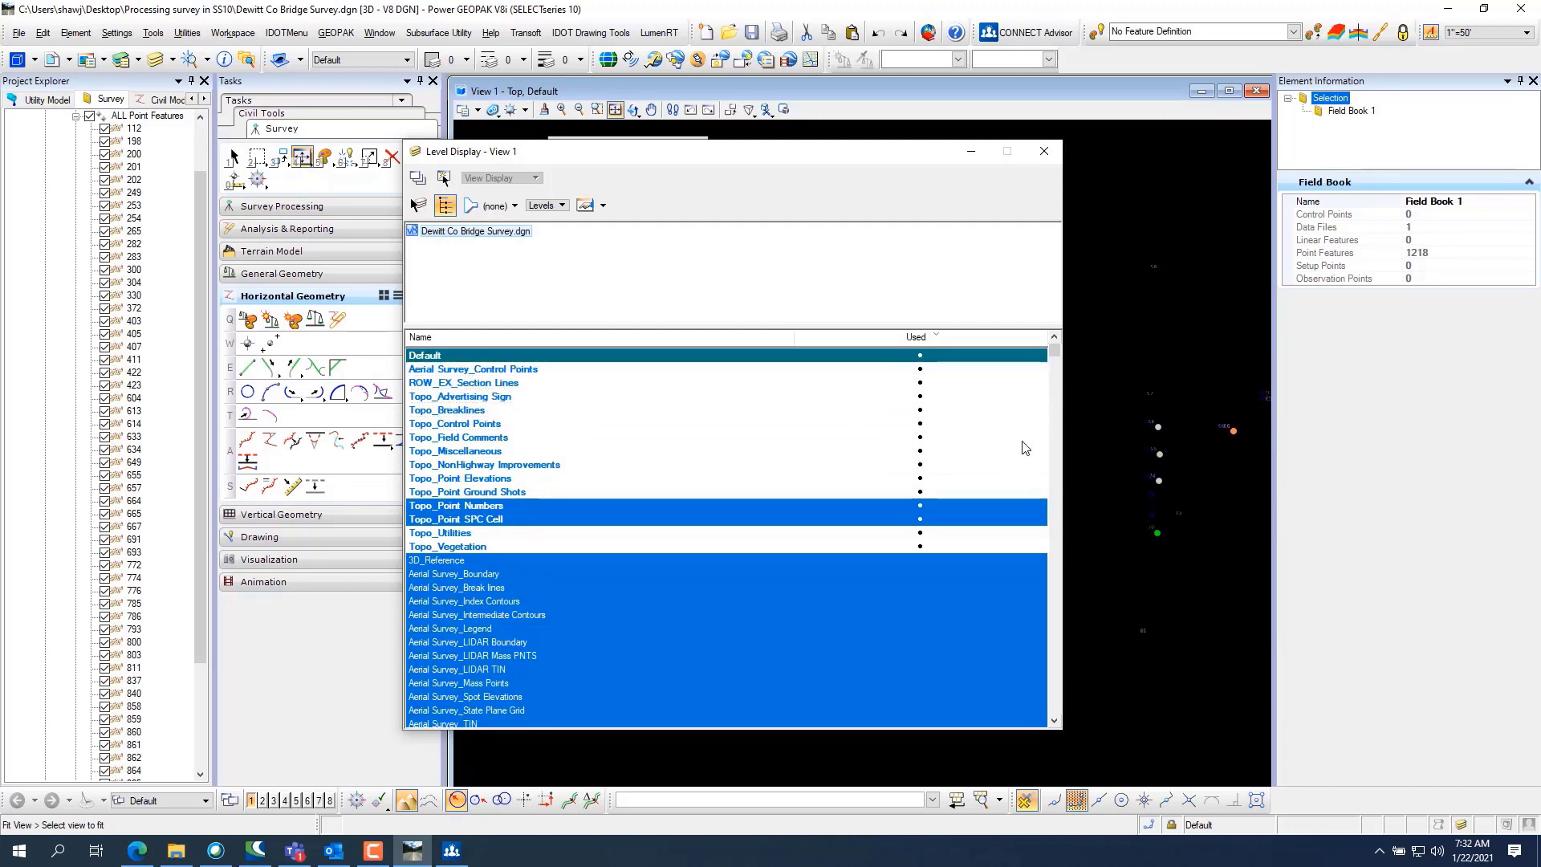
# Turn off the Topo_Point Numbers level, turn Topo_Field Comments back on, and close the level display.
pyautogui.scroll(5, 1155, 474)
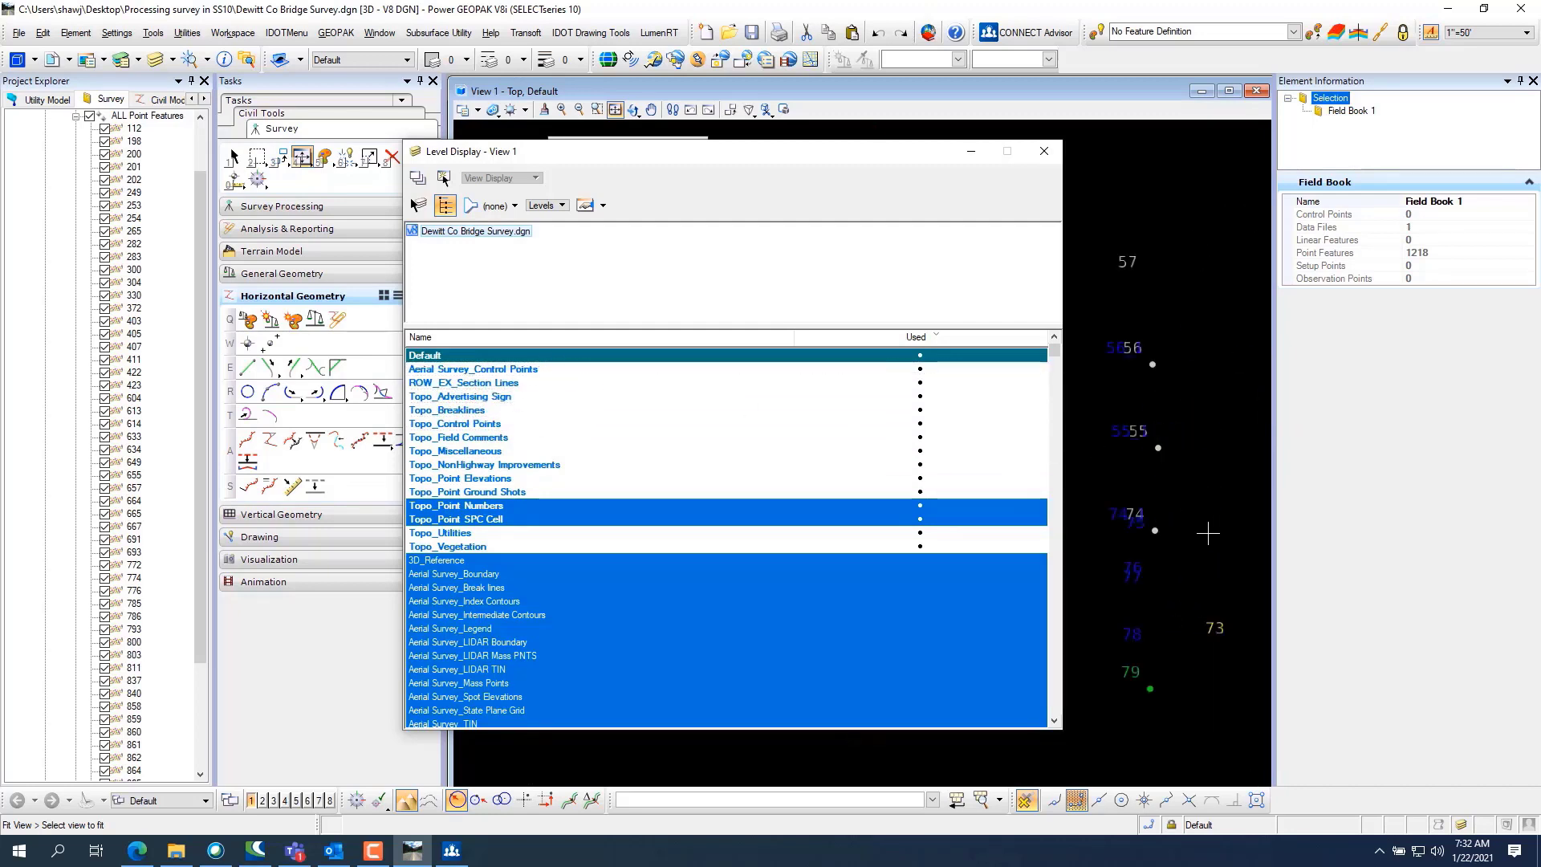
pyautogui.click(472, 506)
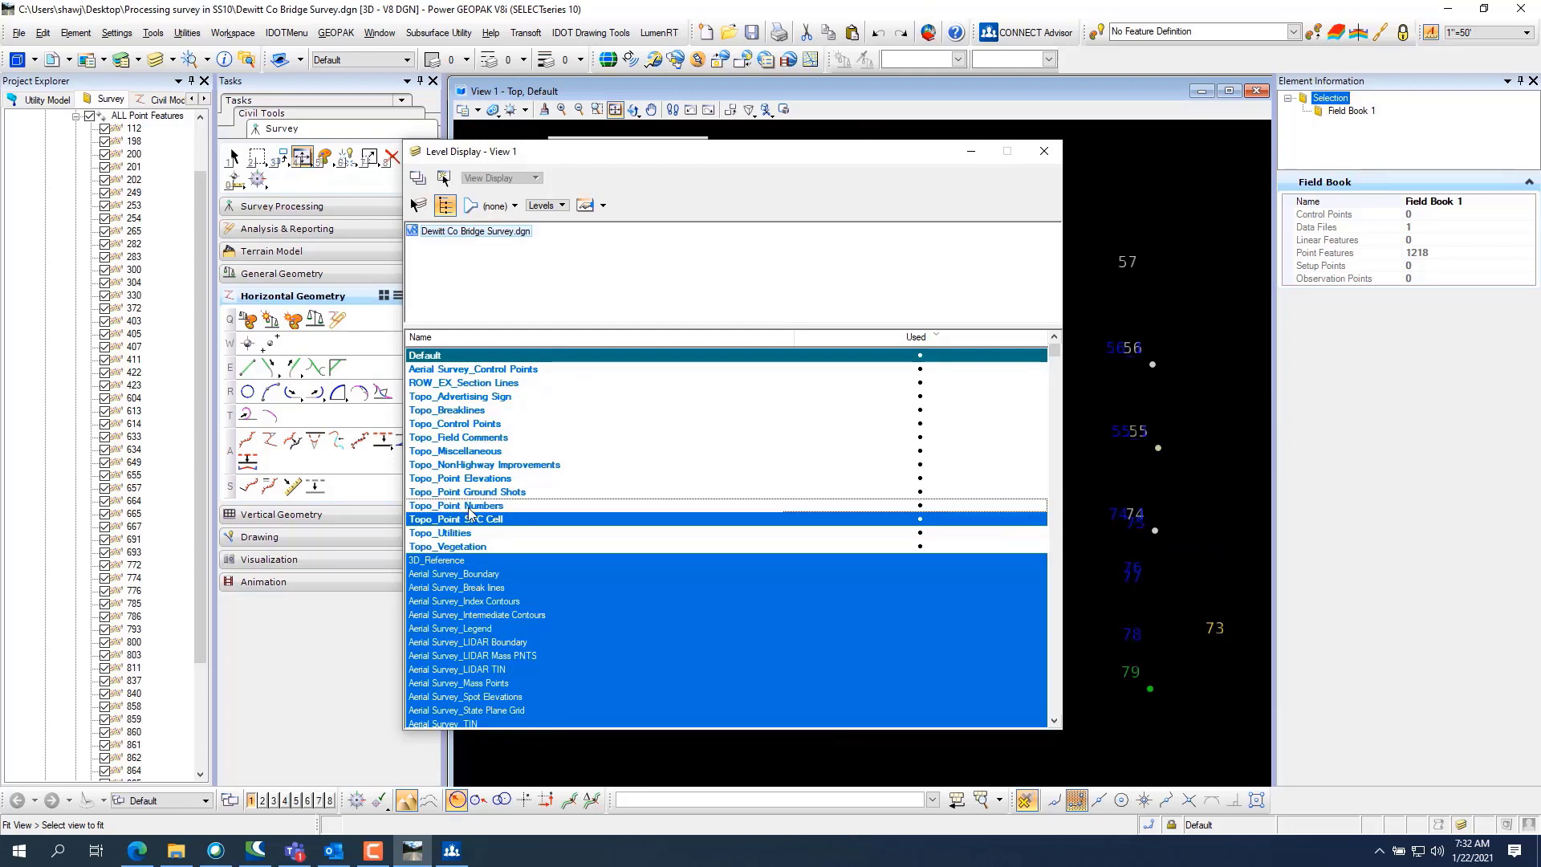
pyautogui.click(473, 438)
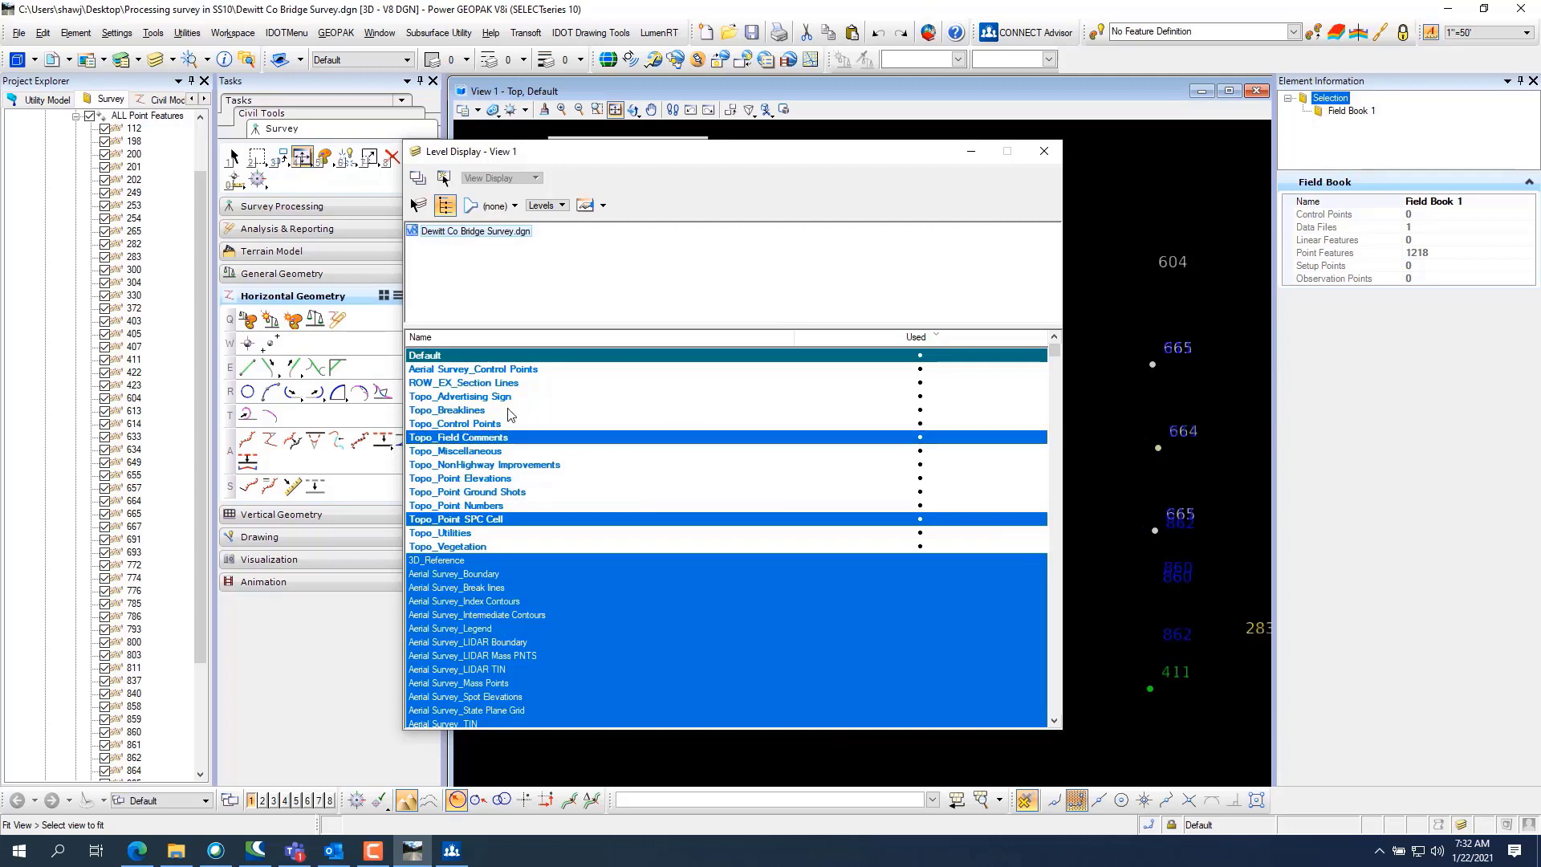
pyautogui.click(1043, 151)
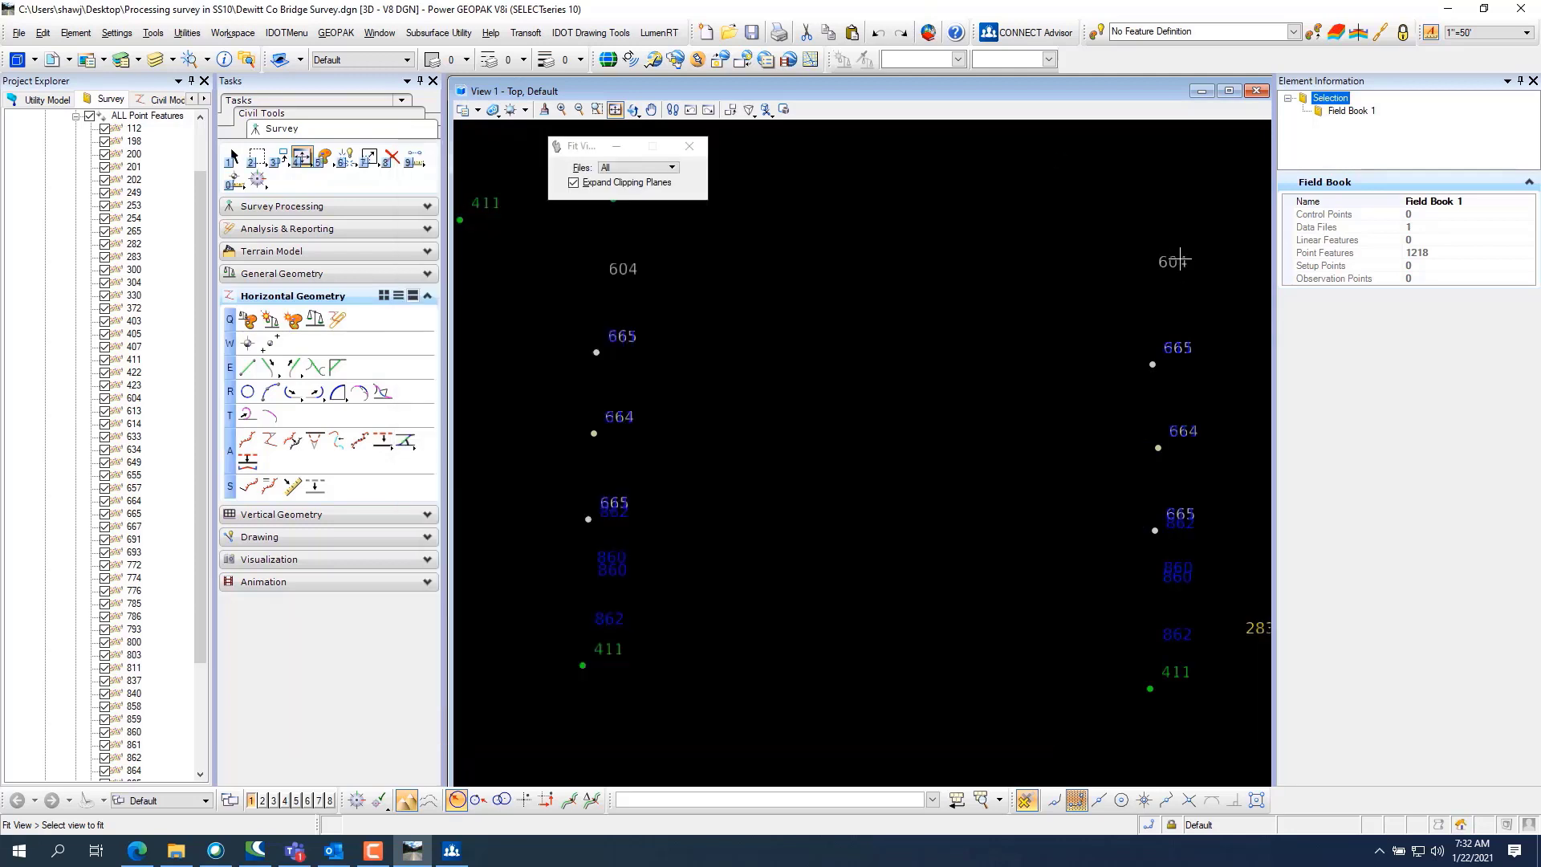
# Inspect the 664 and 665 code labels, then collapse ALL Point Features and create a new linear feature under ALL Linear Features.
pyautogui.click(1061, 342)
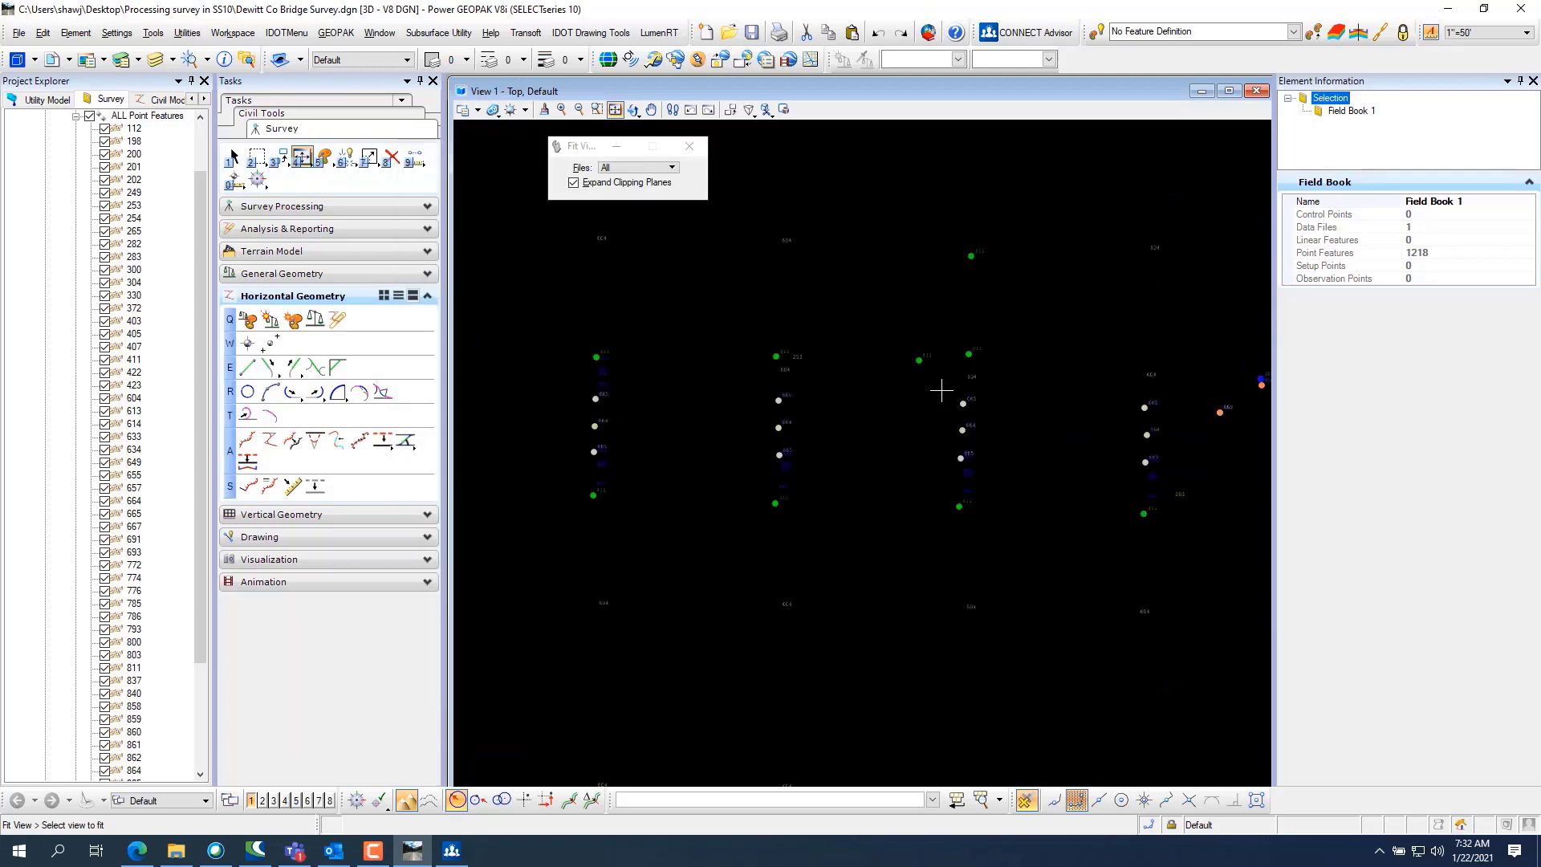
pyautogui.scroll(6, 688, 436)
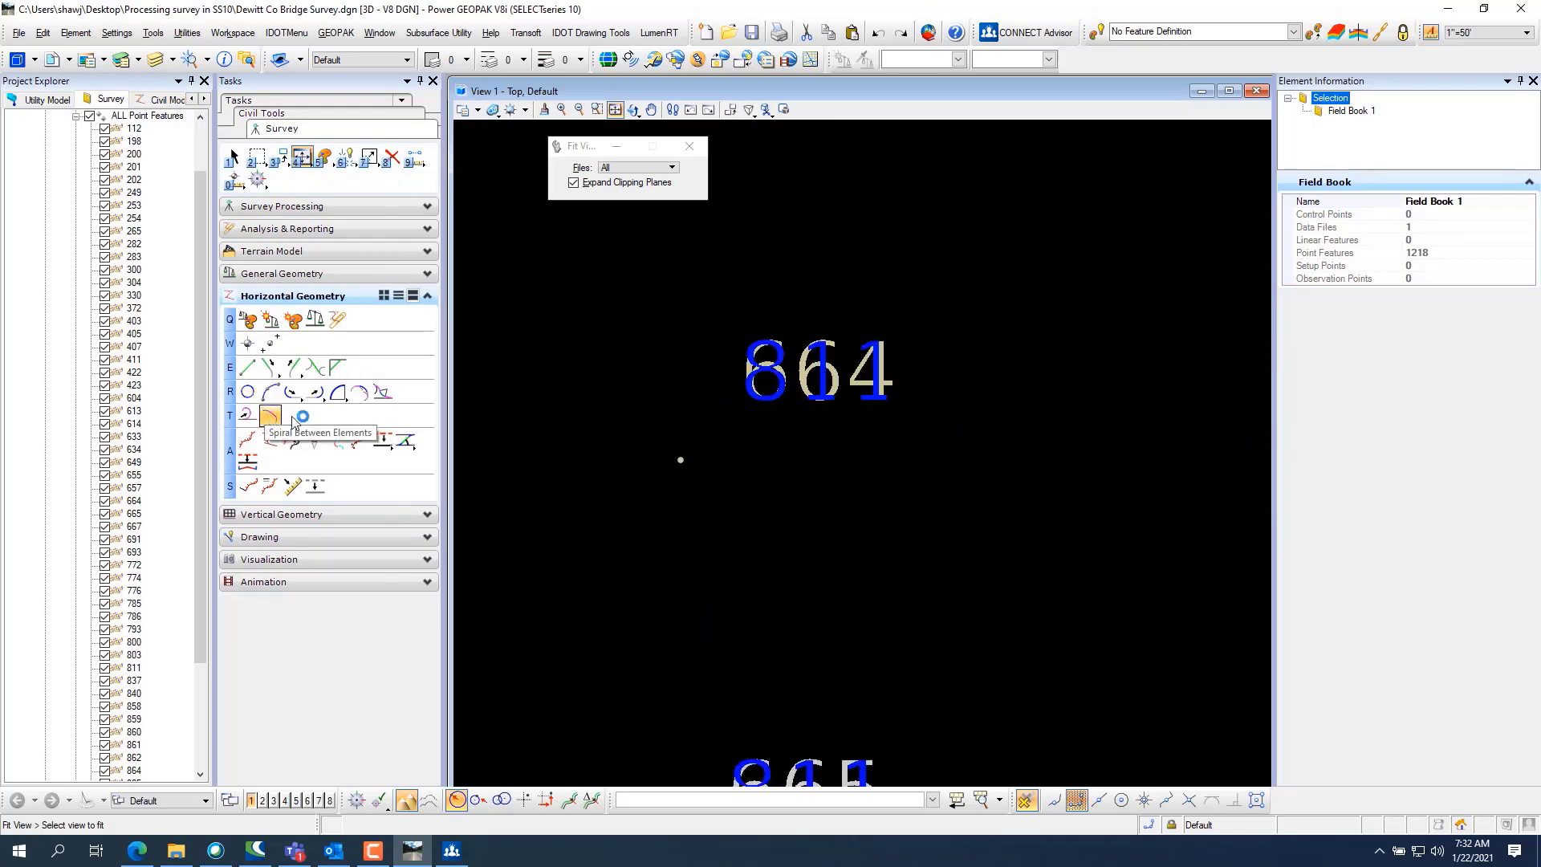
pyautogui.scroll(-3, 698, 426)
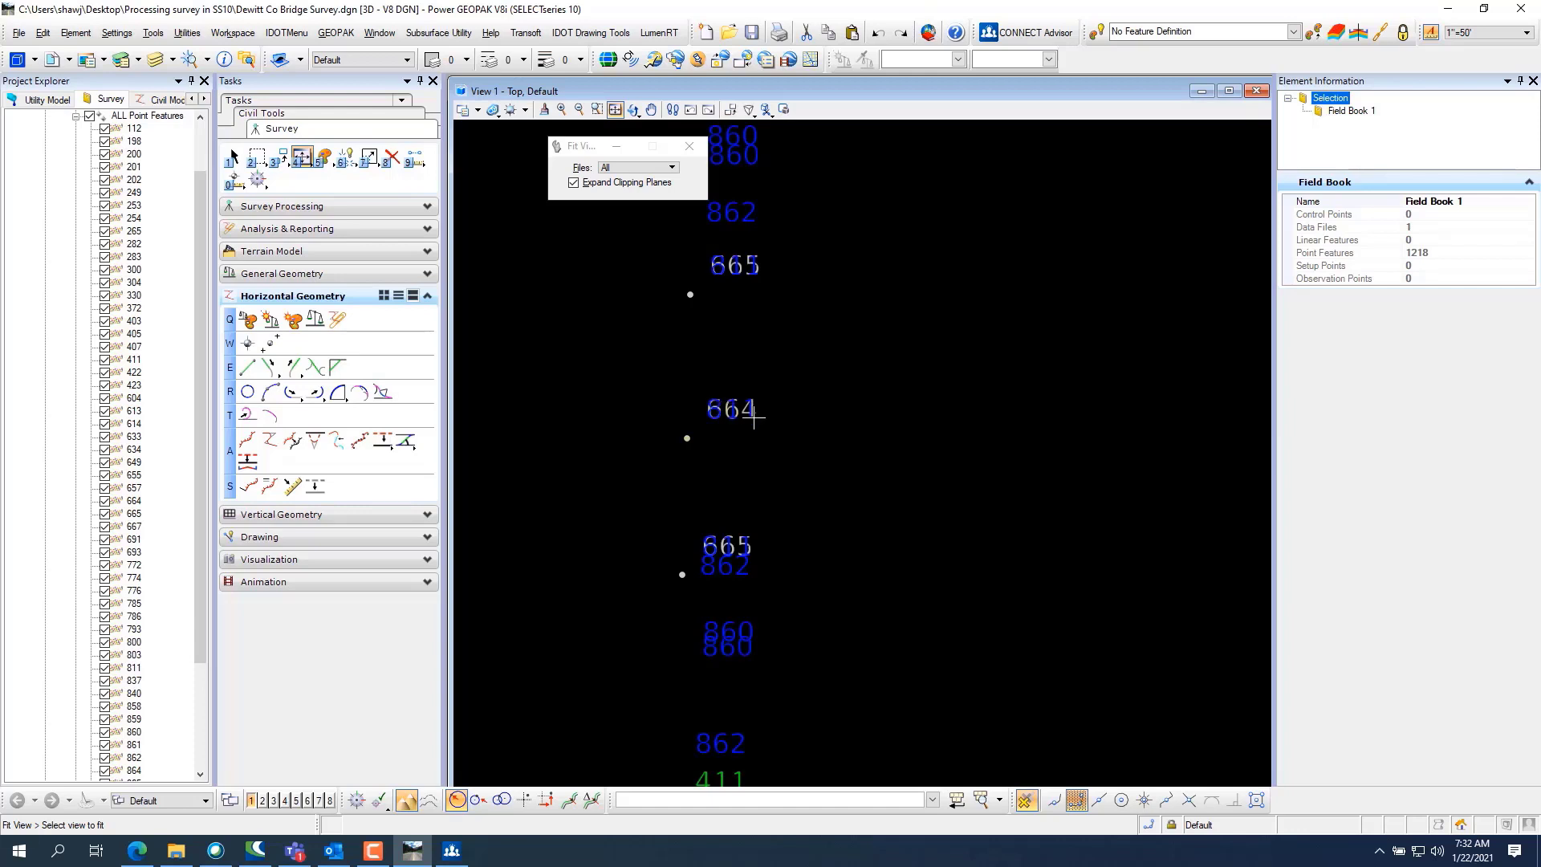
pyautogui.scroll(2, 754, 415)
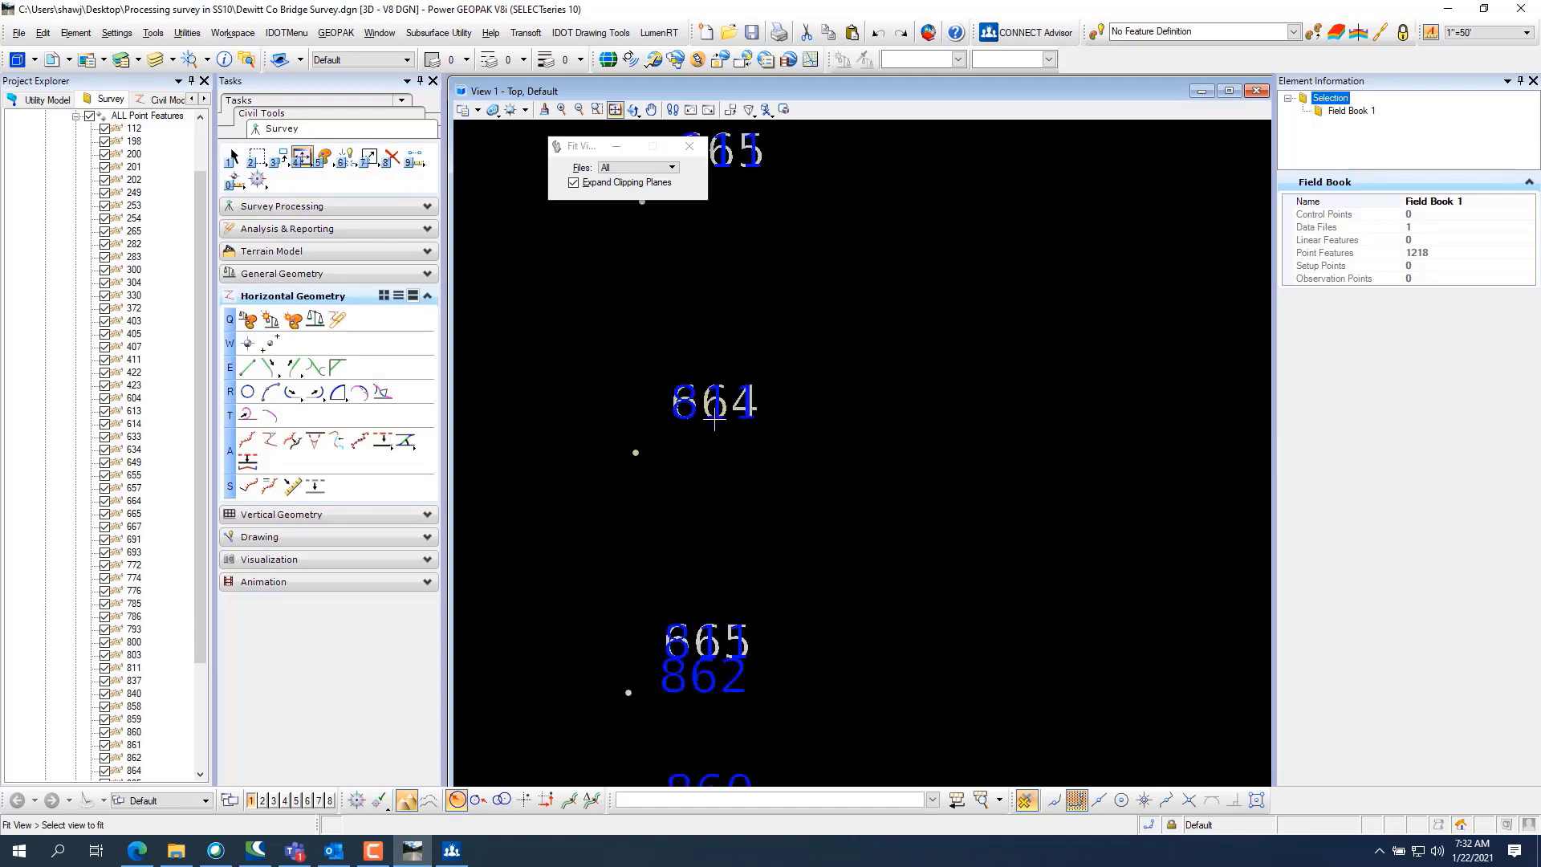
pyautogui.scroll(2, 131, 337)
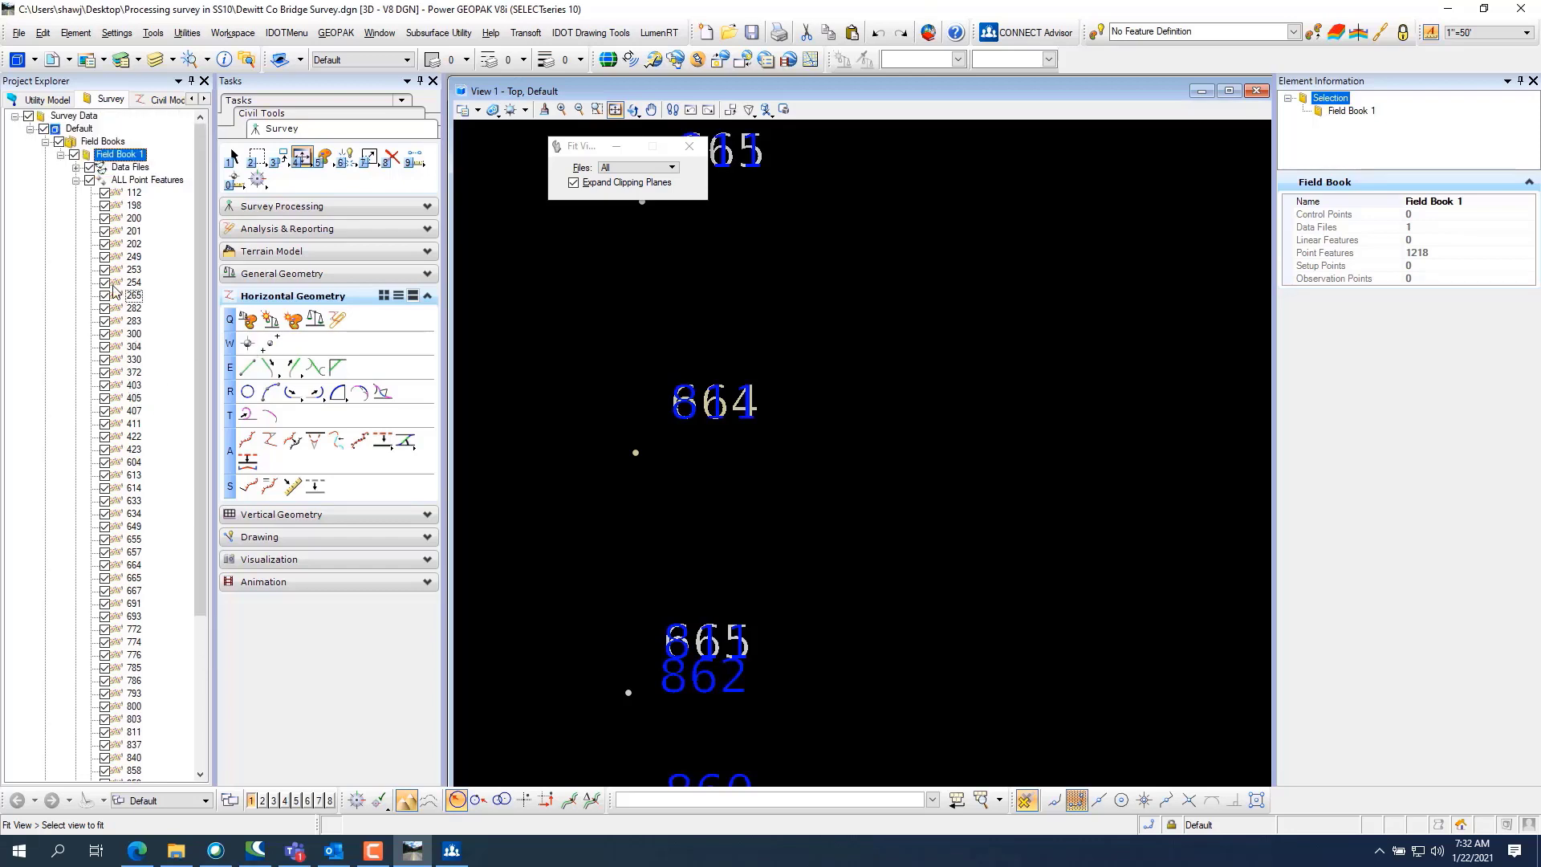
pyautogui.click(76, 182)
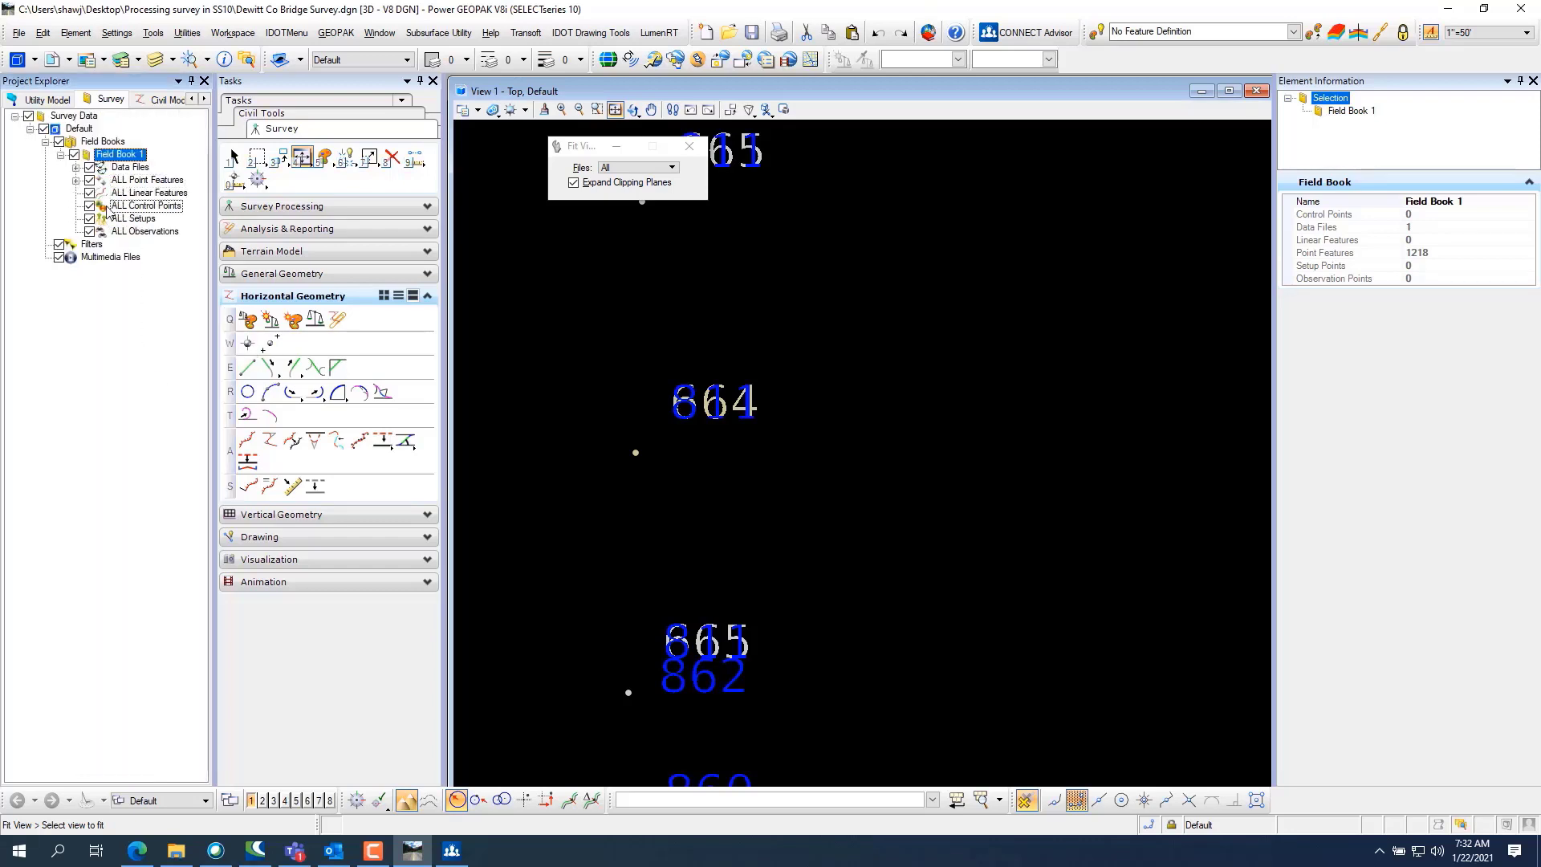
pyautogui.click(146, 194)
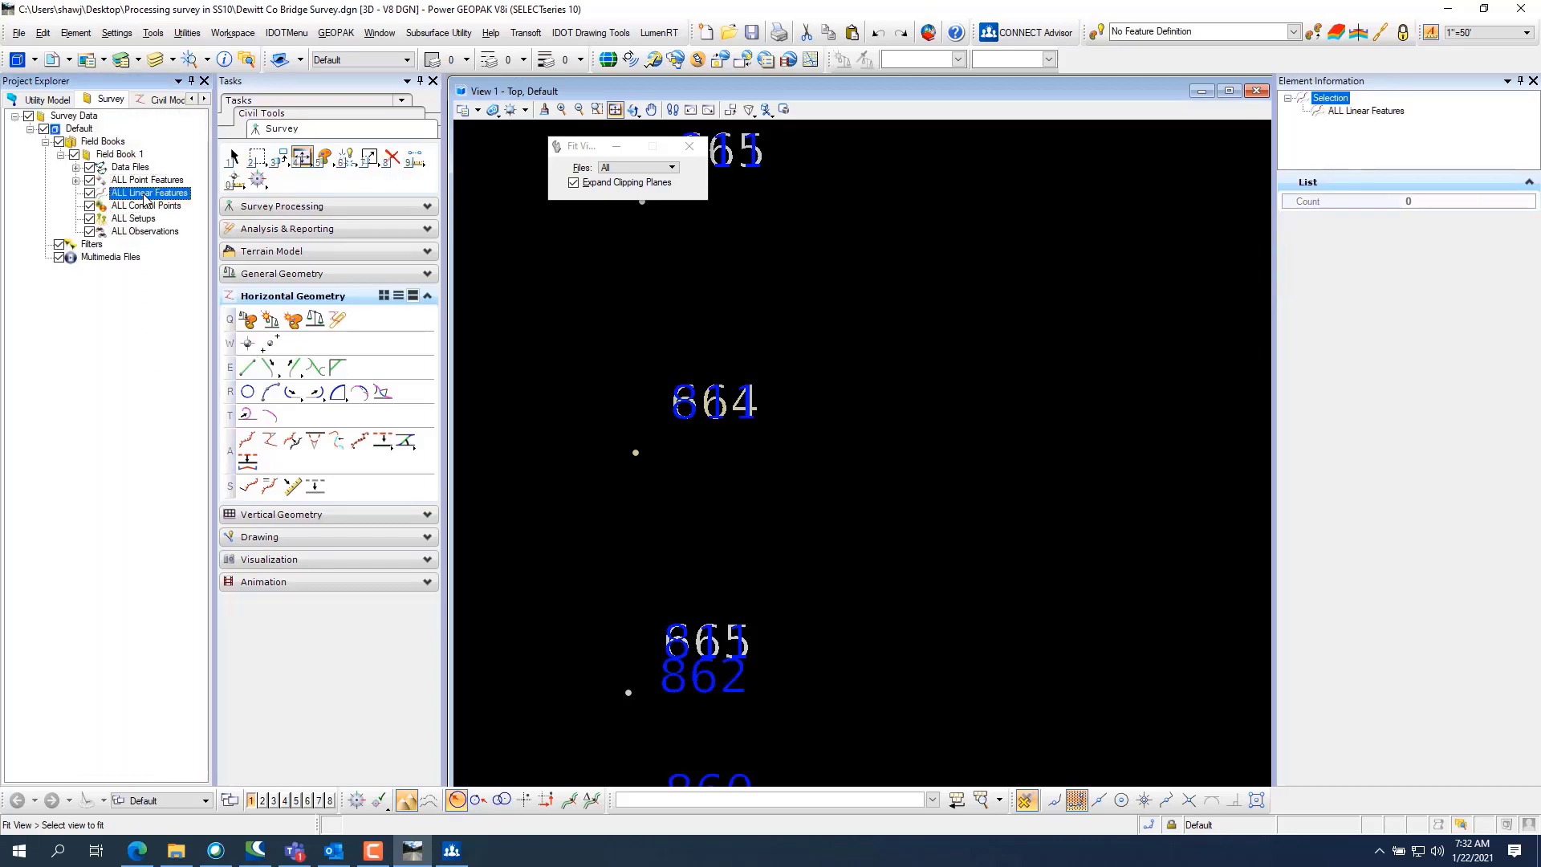
pyautogui.rightClick(145, 195)
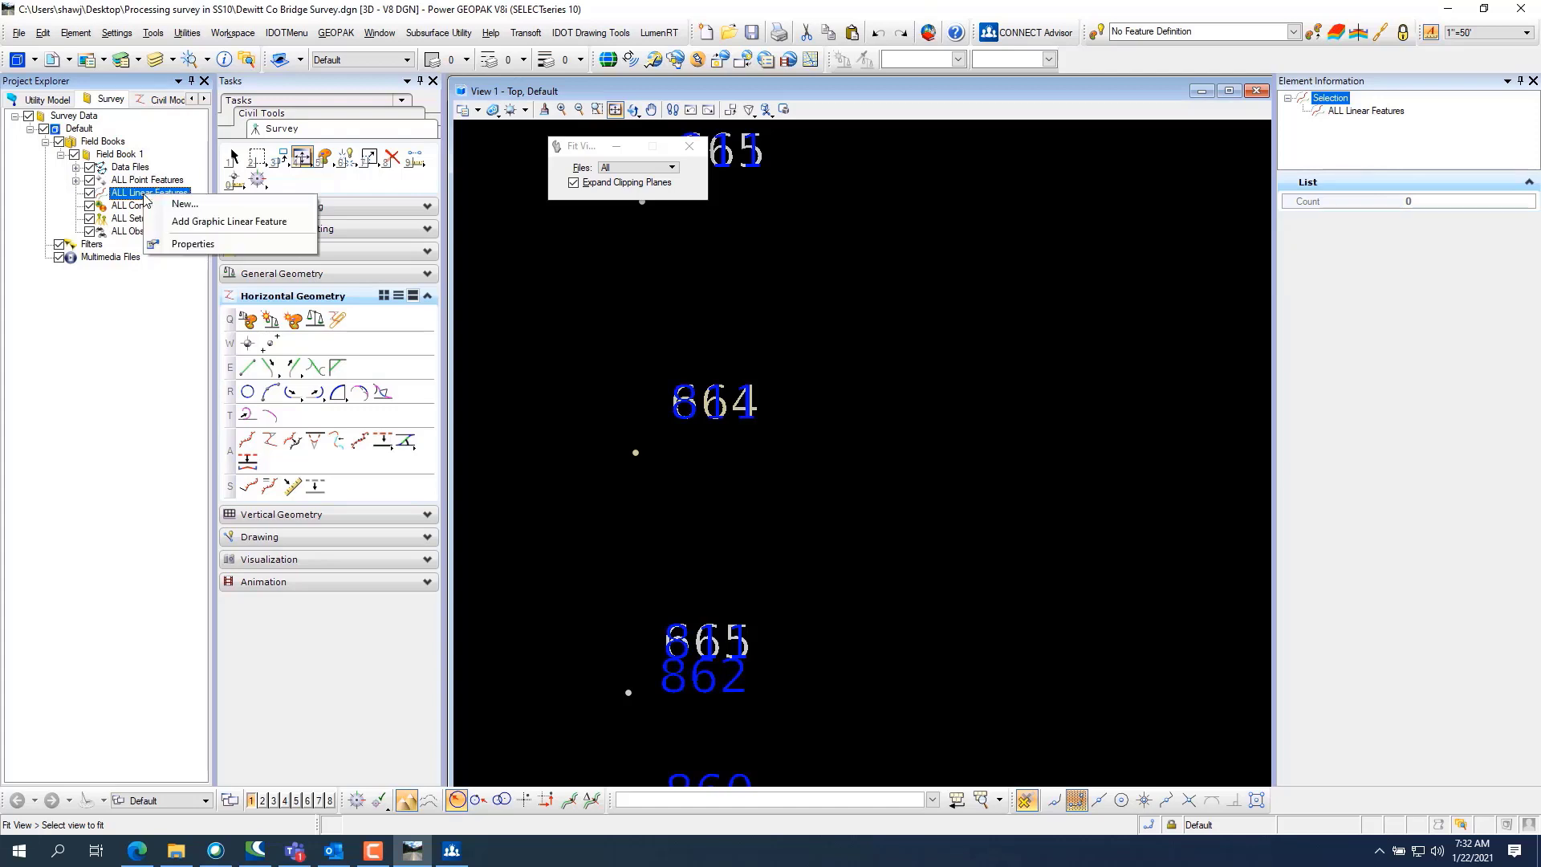
pyautogui.click(184, 206)
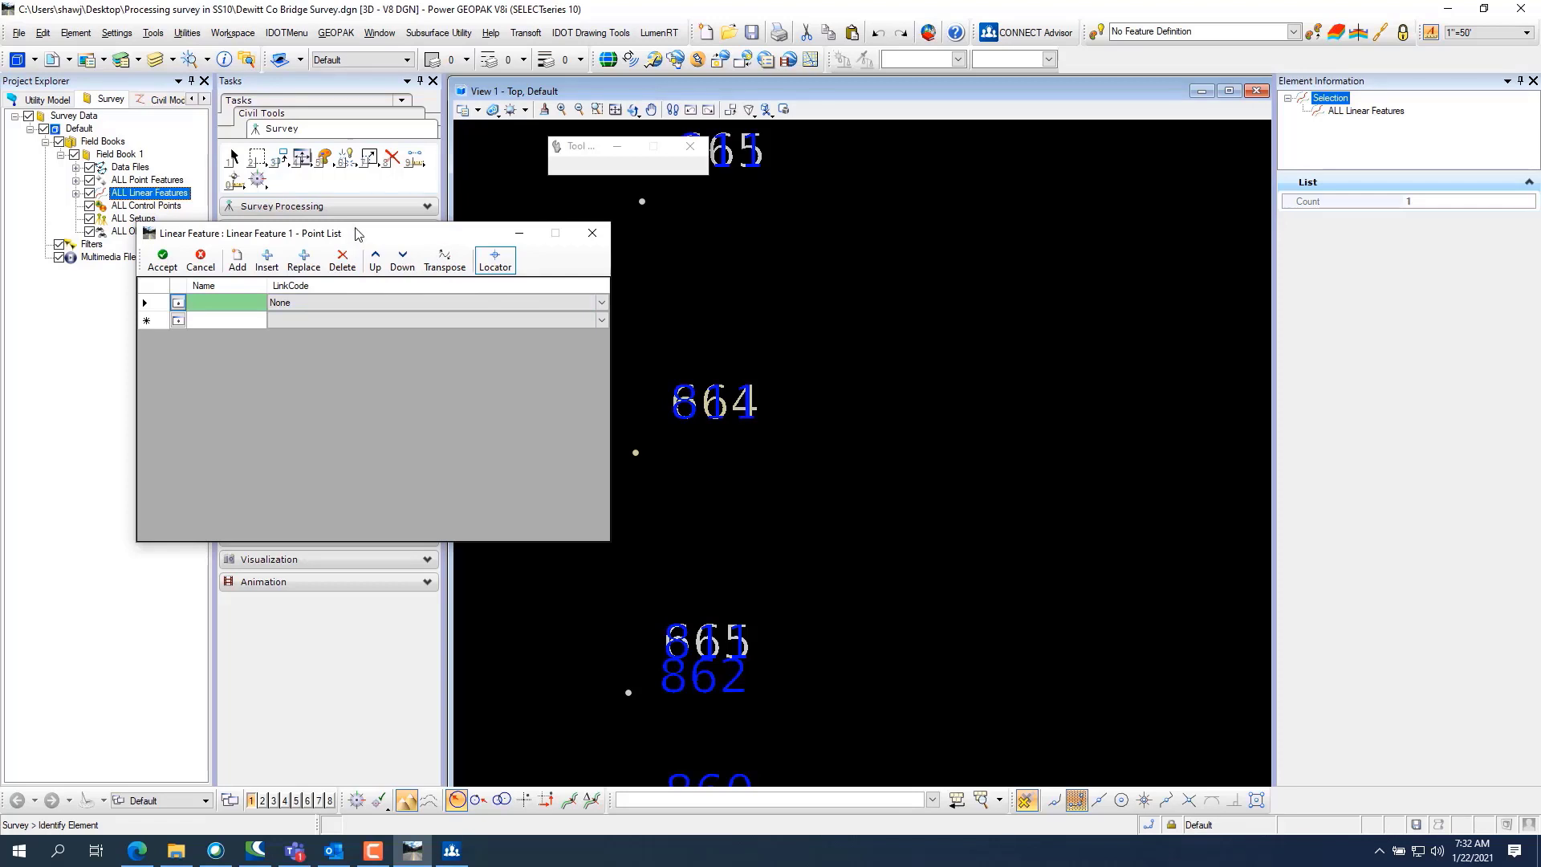
pyautogui.moveTo(358, 234); pyautogui.dragTo(356, 161)
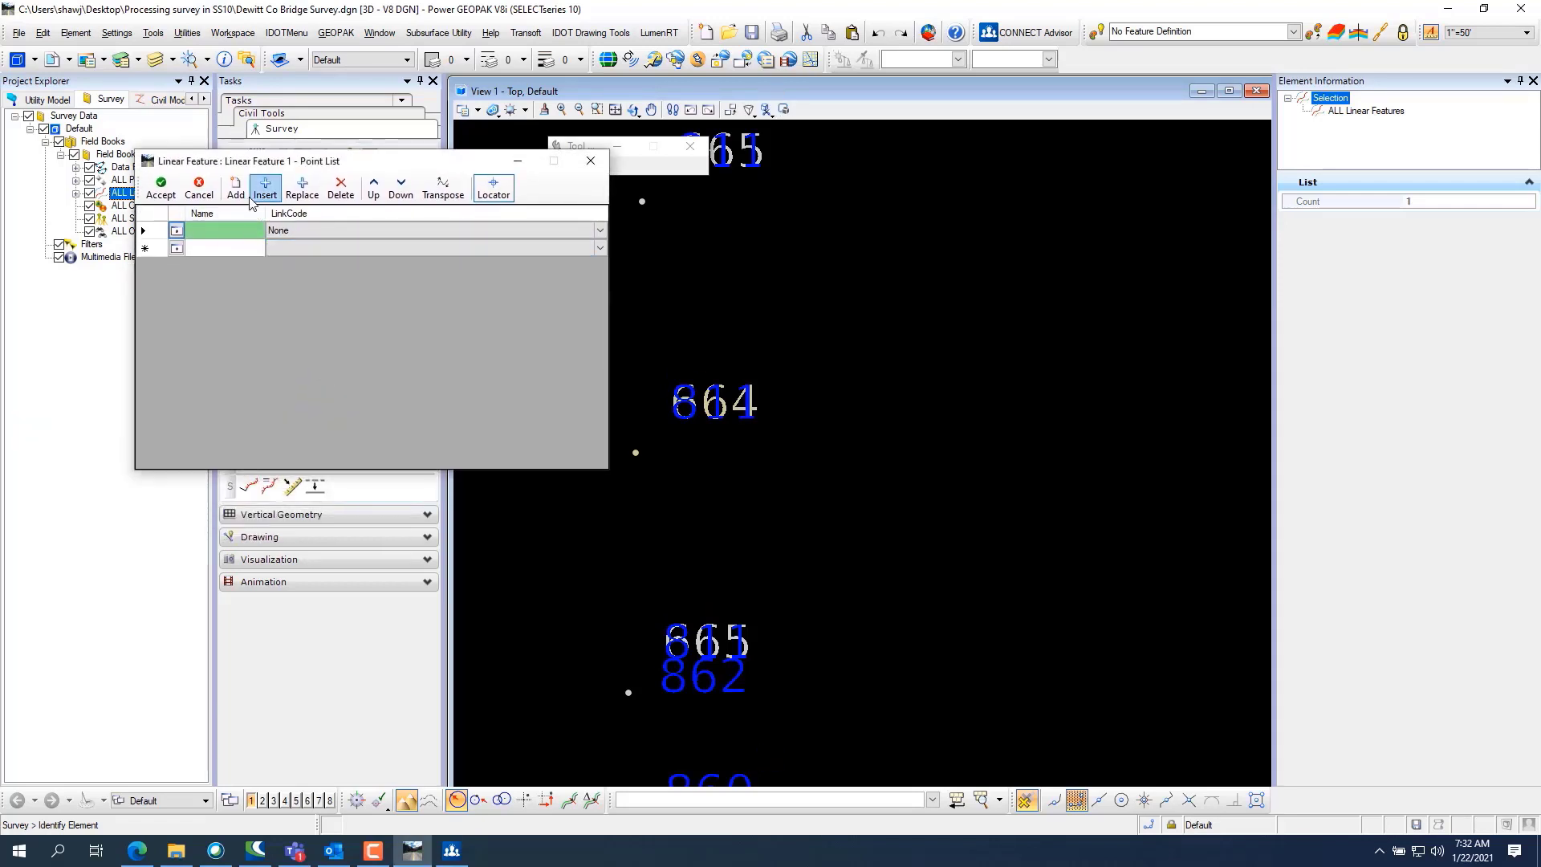
# Add the first four 664-coded points, 8, 25, 38 and 55, to the new linear feature's point list by picking them in the view.
pyautogui.click(635, 452)
pyautogui.scroll(-5, 700, 554)
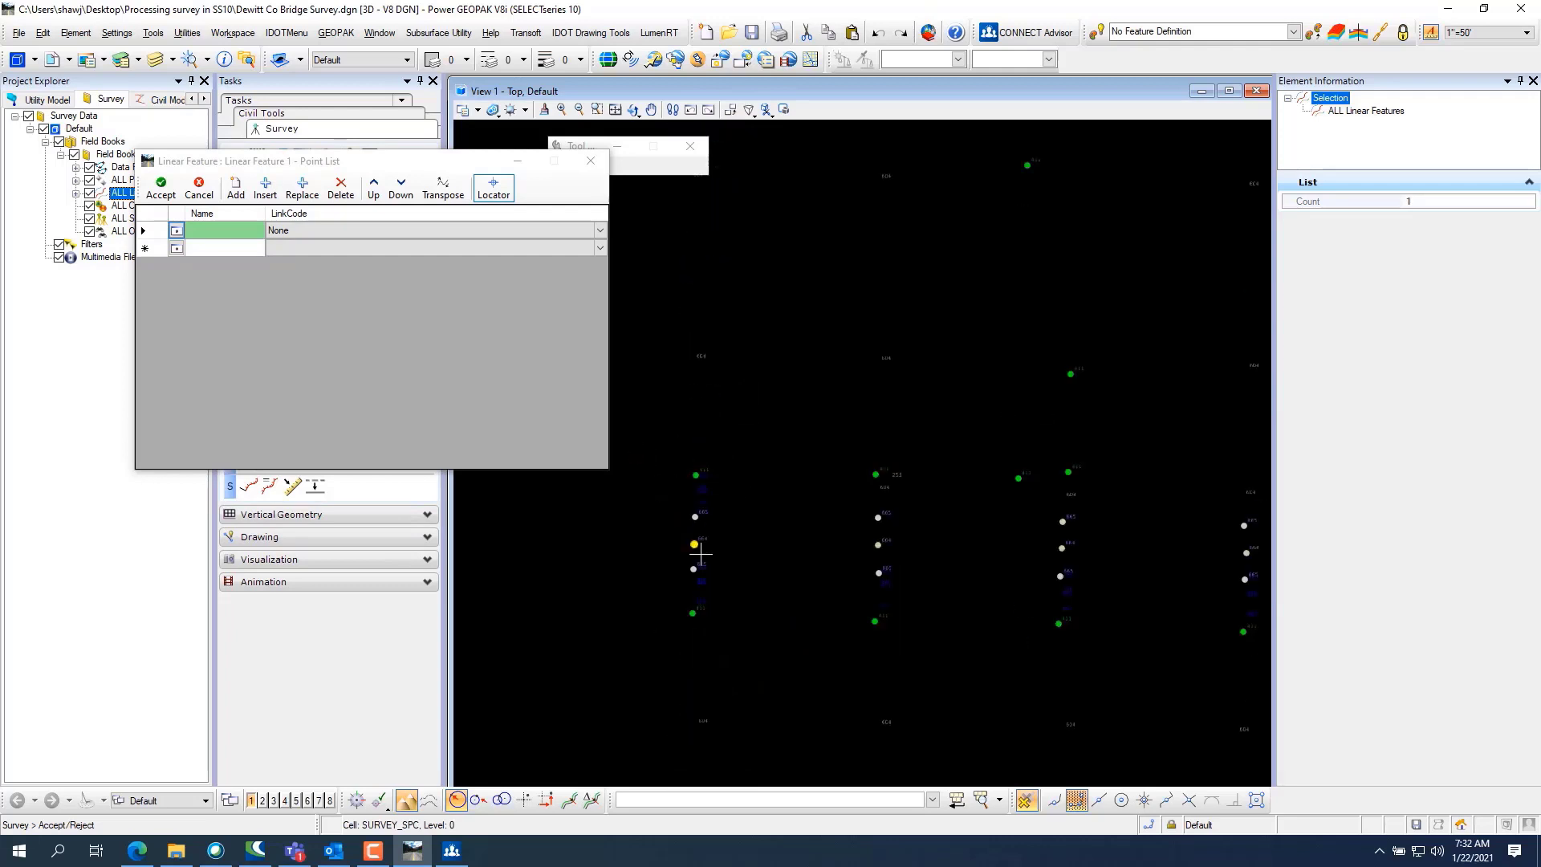
pyautogui.scroll(3, 879, 550)
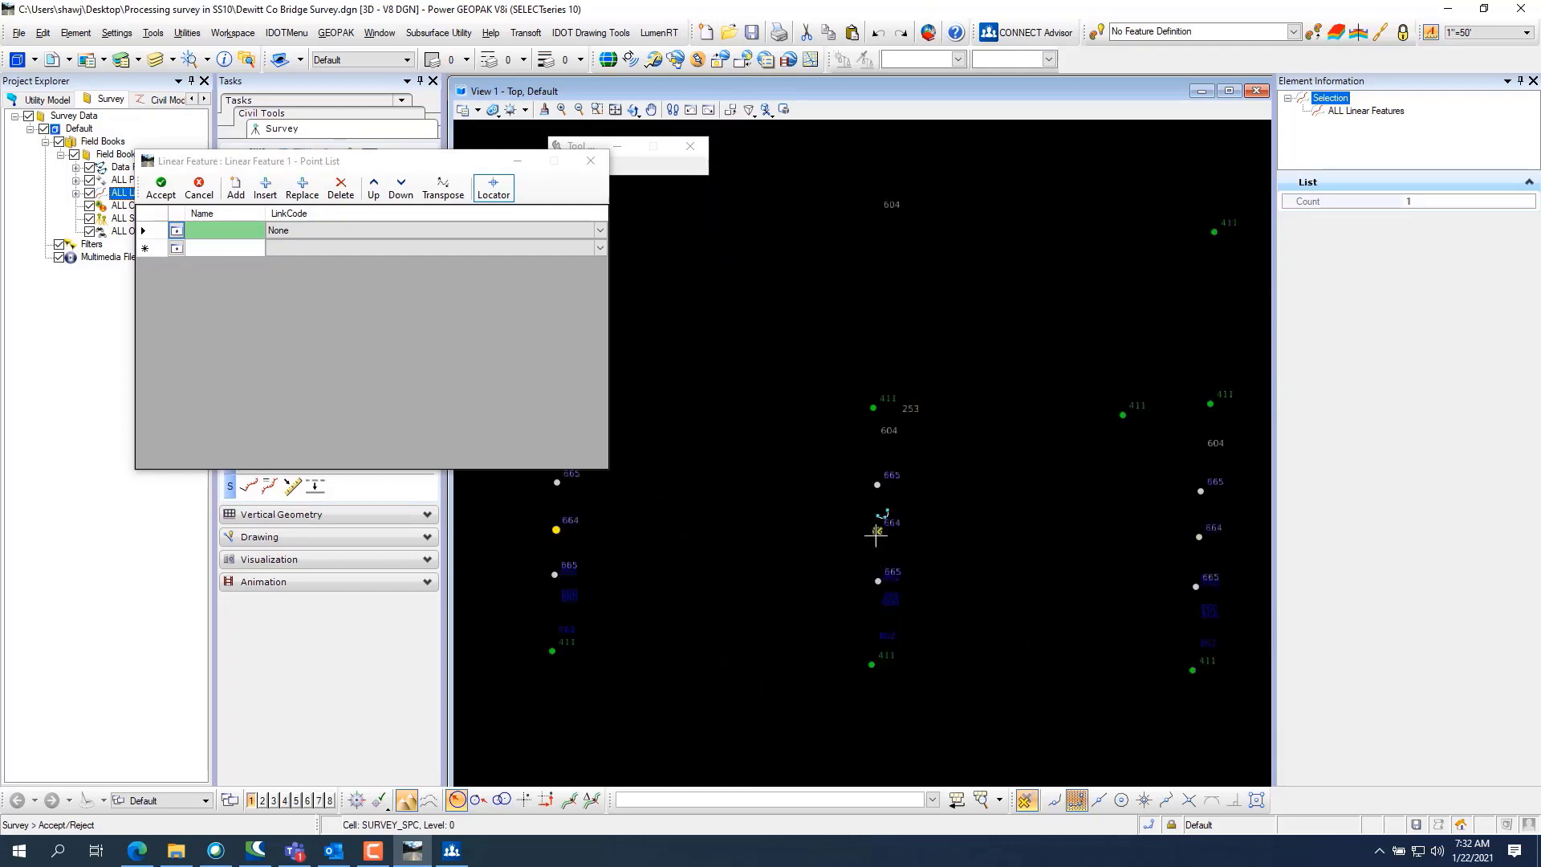
pyautogui.click(877, 531)
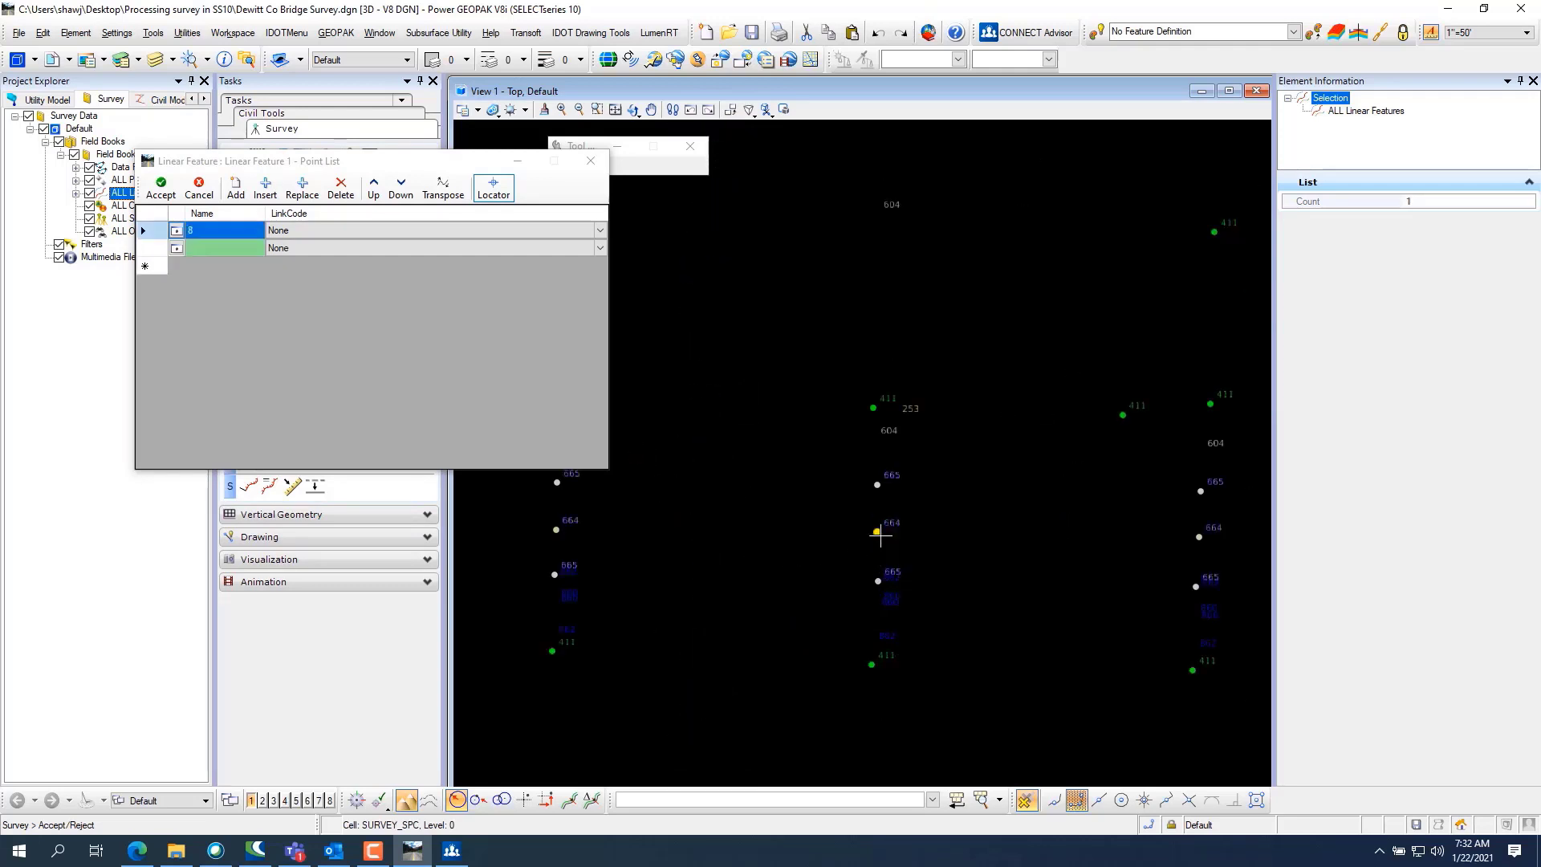
pyautogui.scroll(-2, 762, 563)
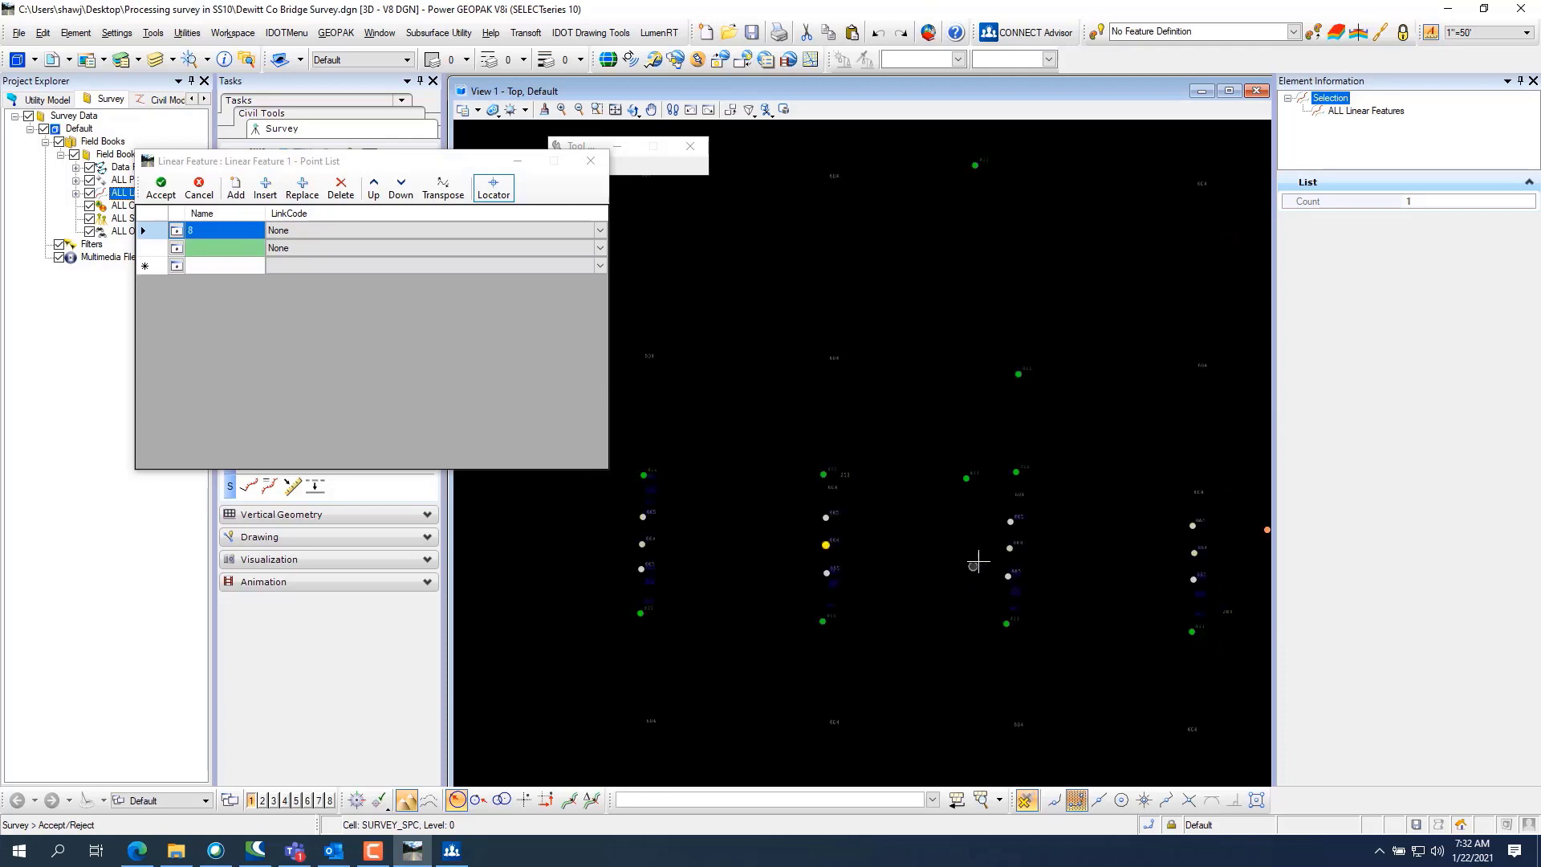
pyautogui.scroll(2, 978, 562)
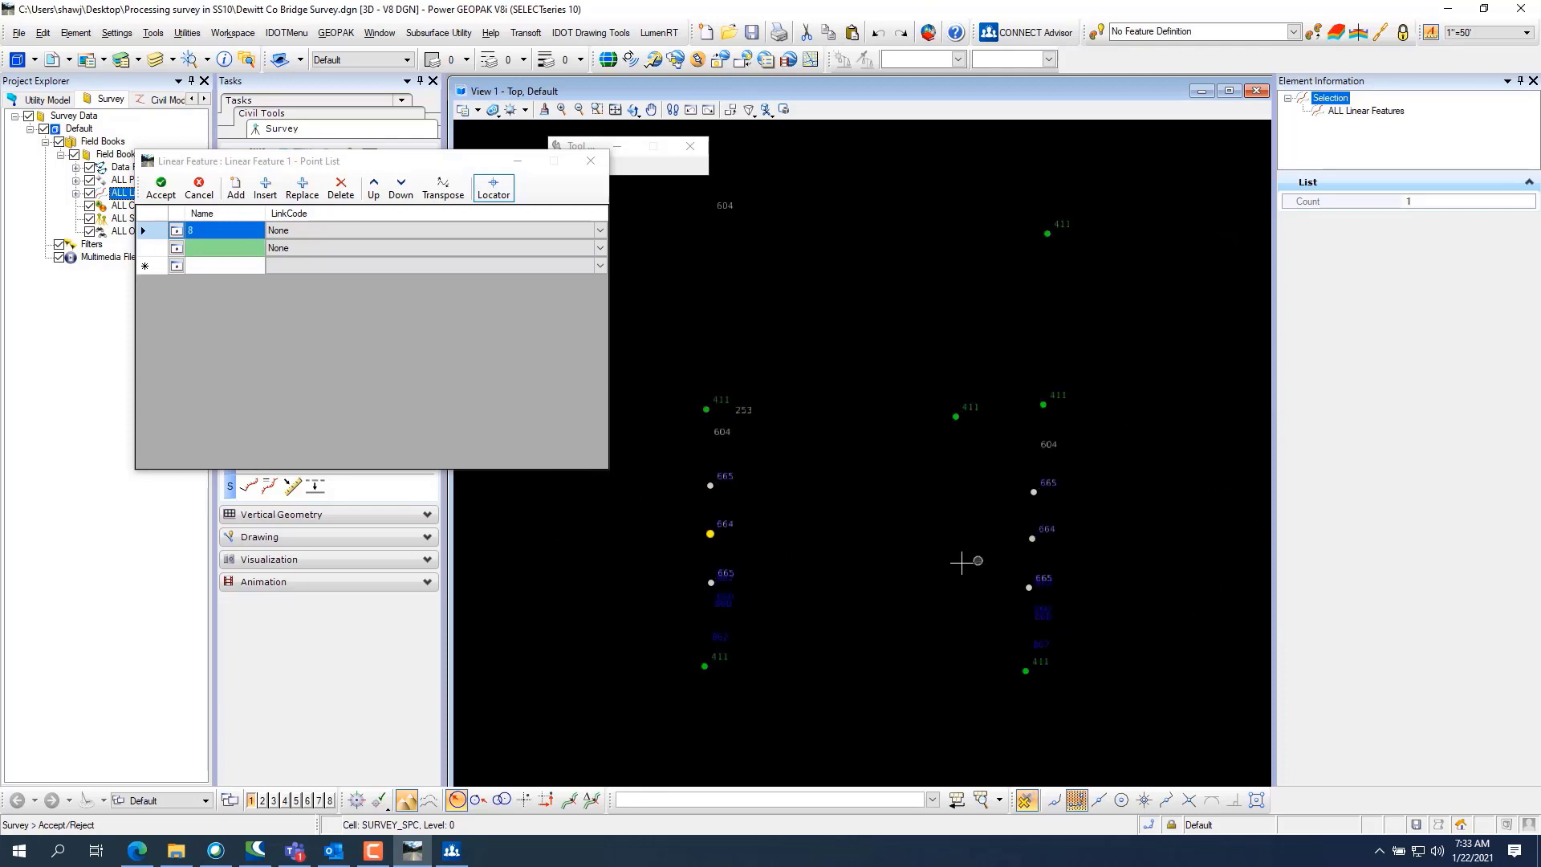
pyautogui.click(1029, 542)
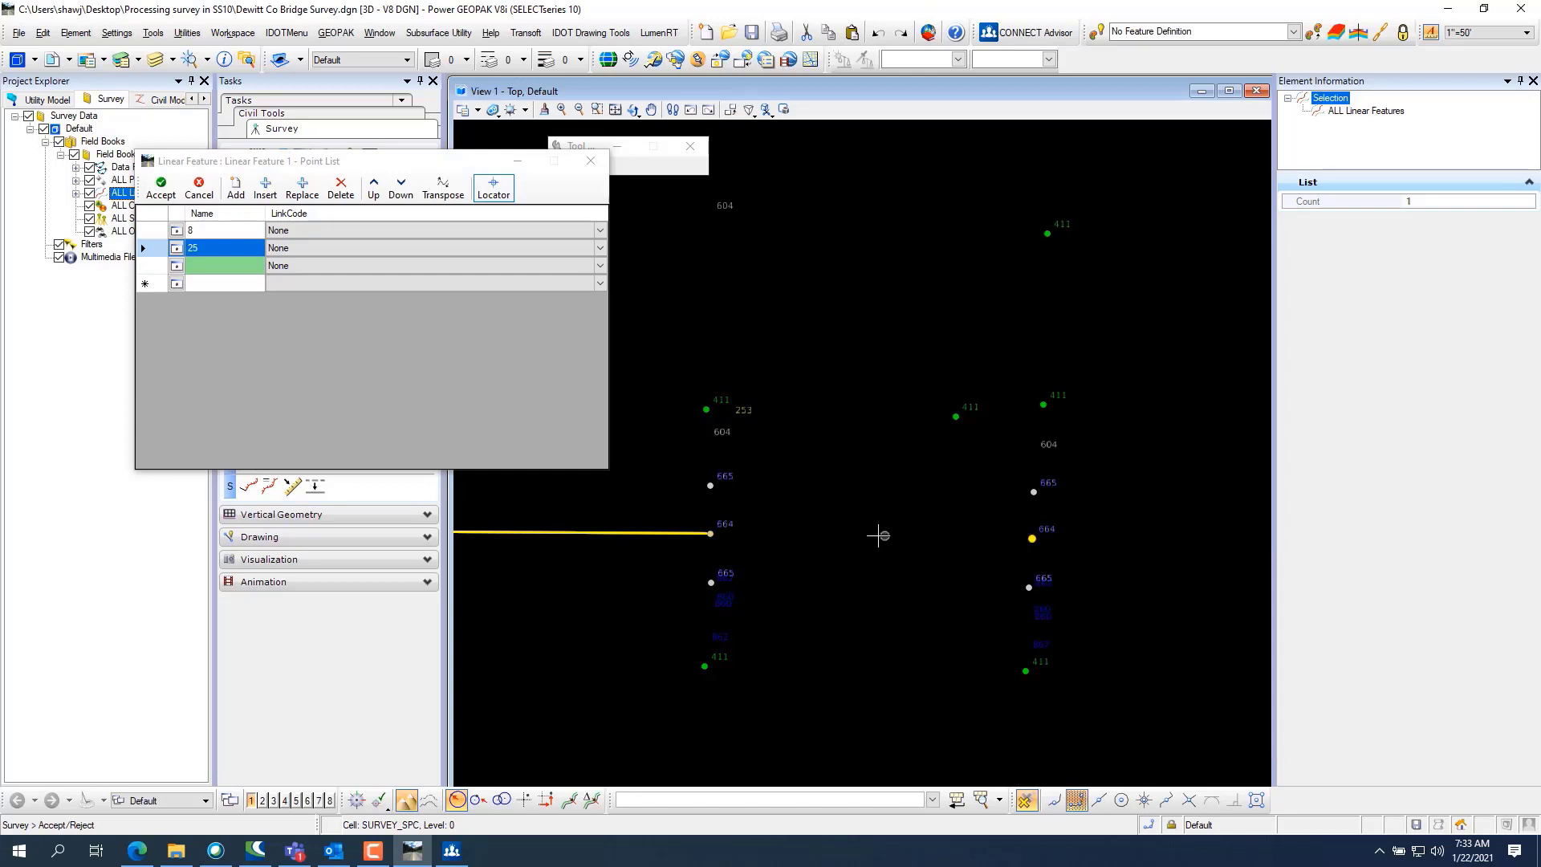
pyautogui.scroll(-2, 1027, 536)
pyautogui.scroll(2, 1037, 548)
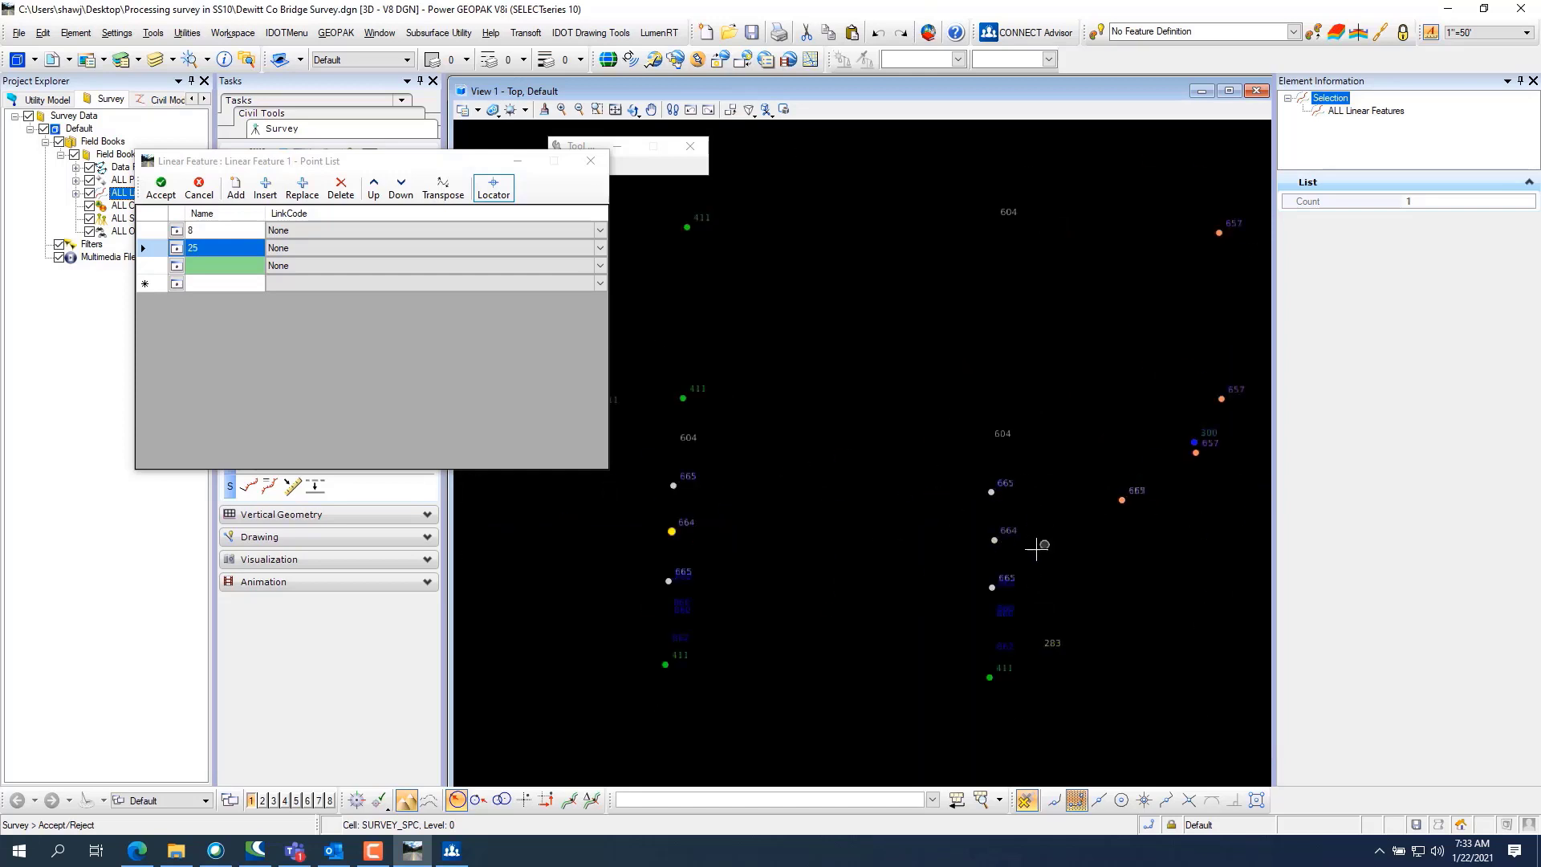
pyautogui.click(992, 540)
pyautogui.scroll(-2, 803, 514)
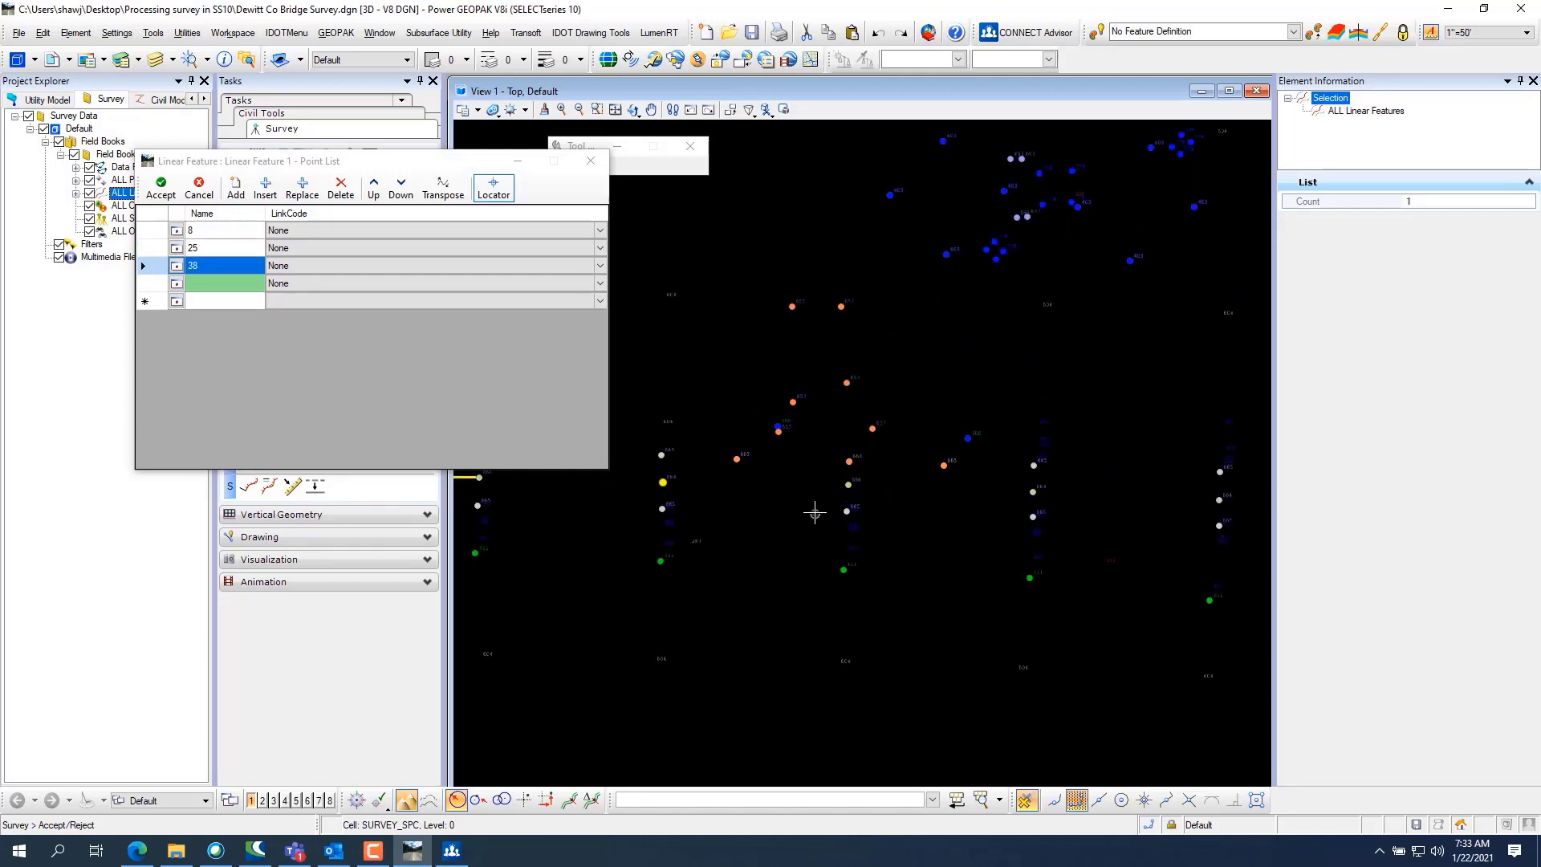
pyautogui.click(848, 485)
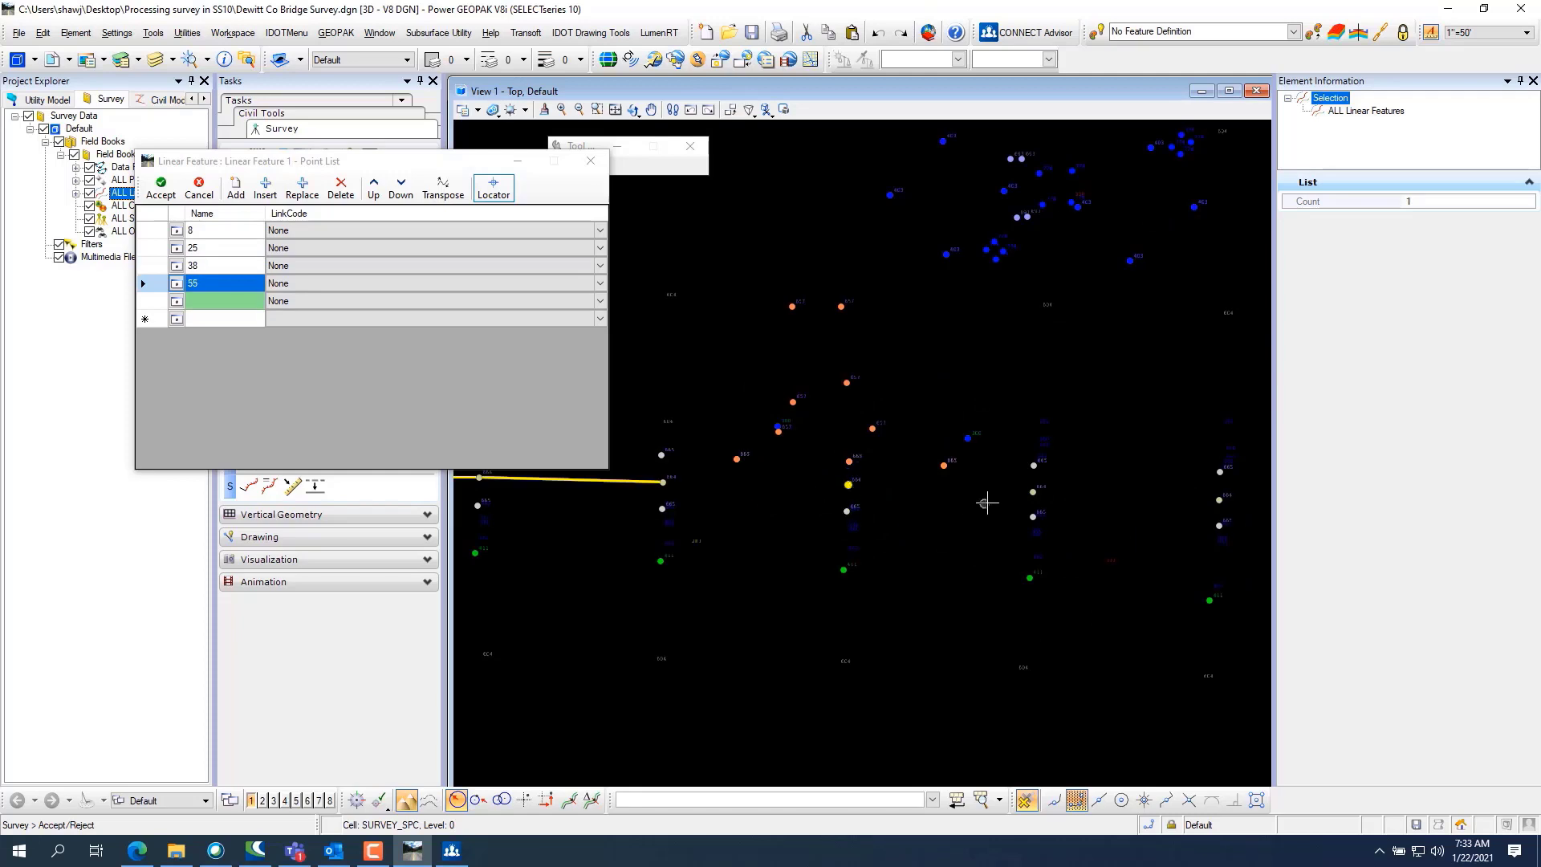
# Continue the linear feature along the road's 664-coded points, adding points 72, 116, 132 and 153 to its list.
pyautogui.click(1032, 492)
pyautogui.scroll(-2, 995, 501)
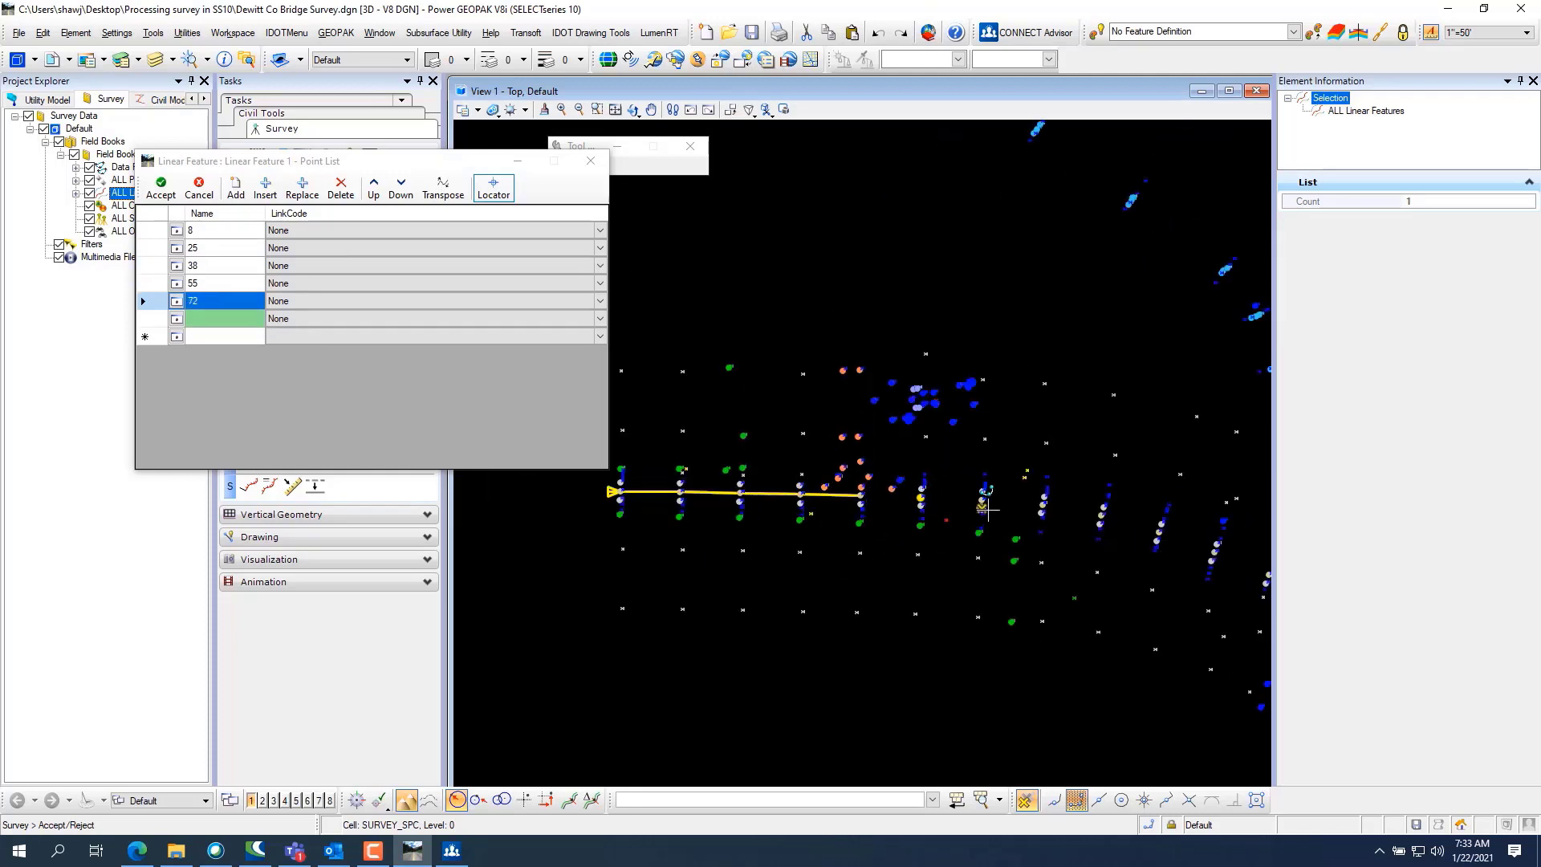
pyautogui.scroll(2, 987, 510)
pyautogui.click(947, 472)
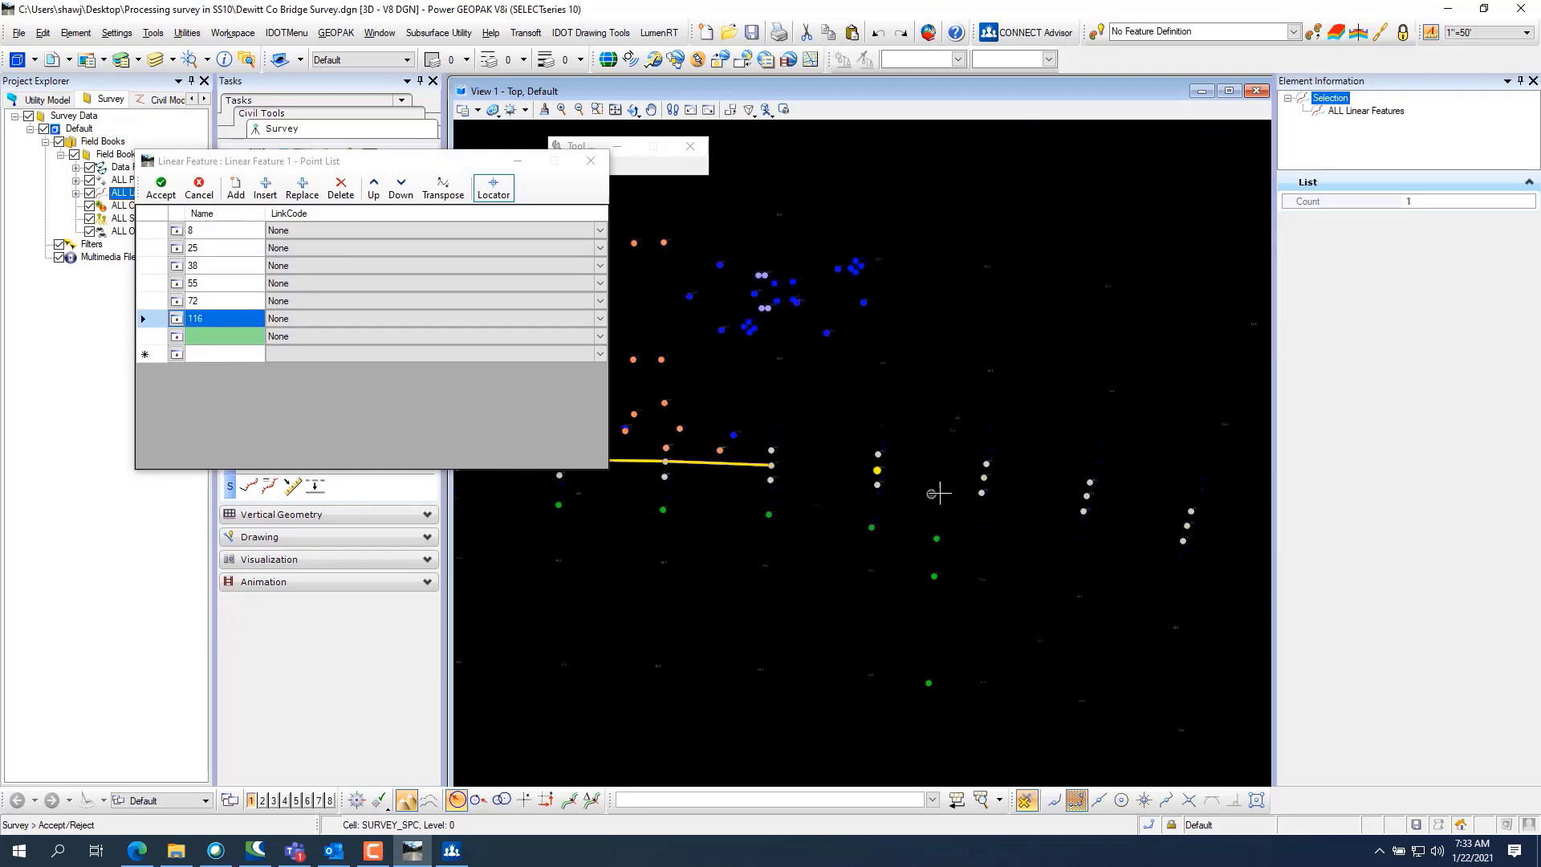
pyautogui.scroll(2, 955, 486)
pyautogui.click(996, 473)
pyautogui.scroll(-2, 936, 484)
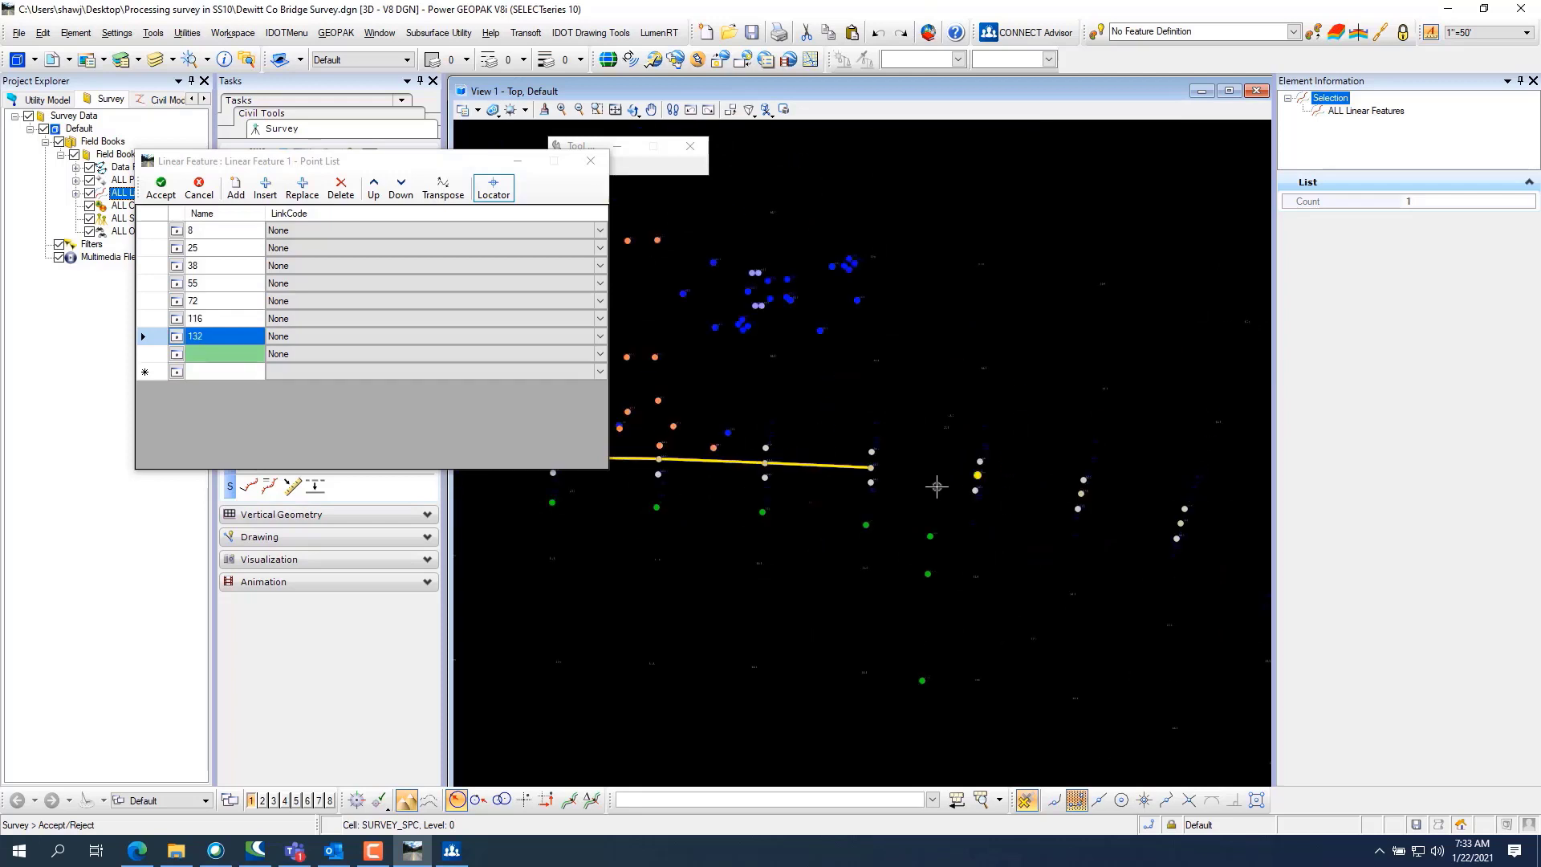
pyautogui.scroll(3, 1066, 492)
pyautogui.click(1108, 491)
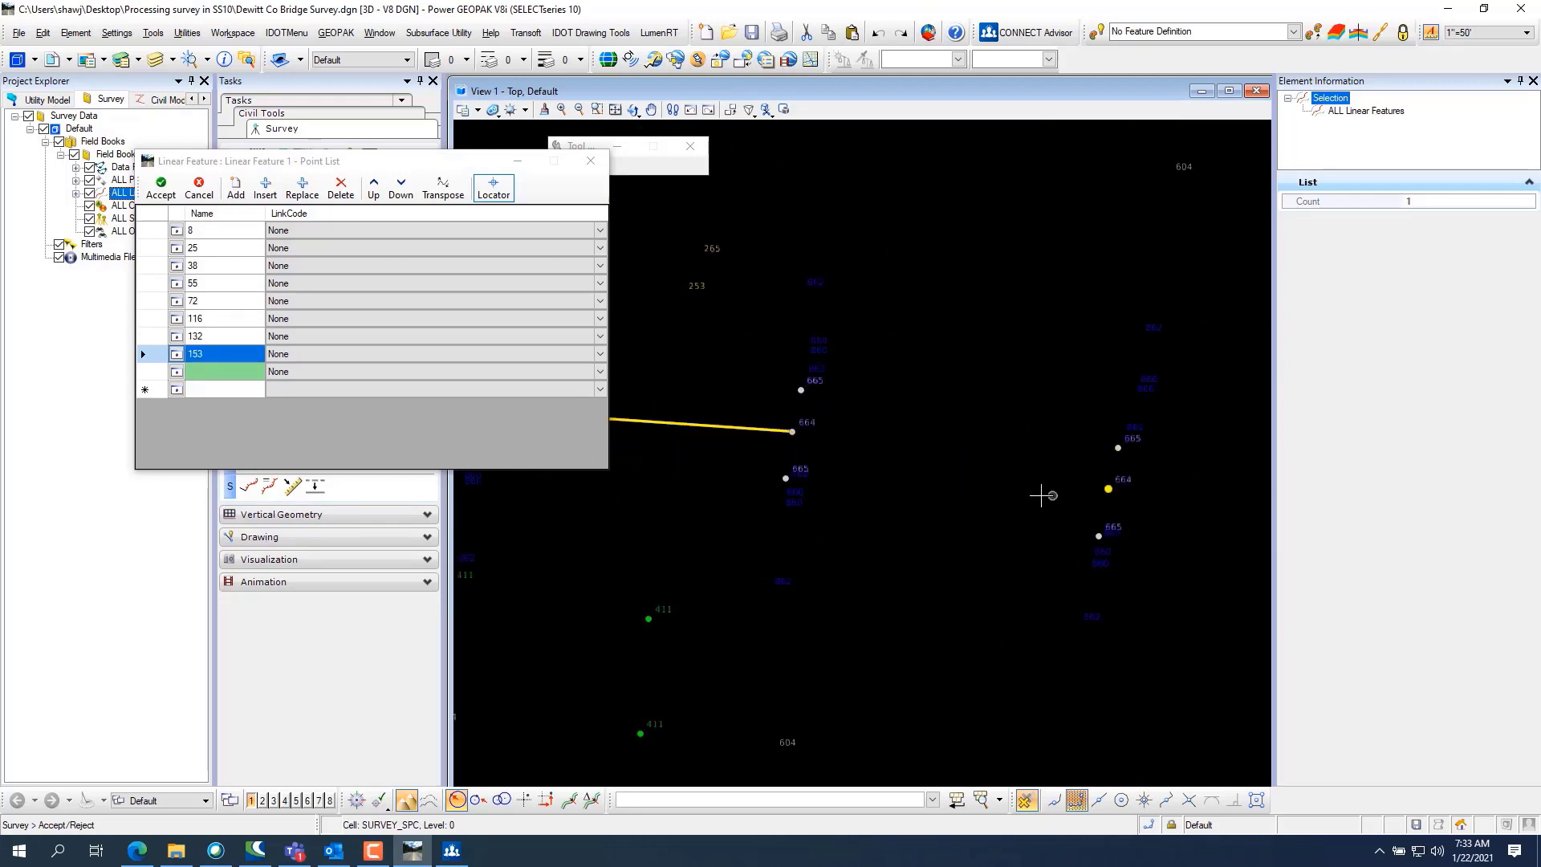
# Extend the linear feature toward the bridge by adding the 664-coded points 169, 184, 199 and 215 to its point list.
pyautogui.scroll(-2, 1039, 493)
pyautogui.click(1153, 522)
pyautogui.scroll(-2, 1153, 522)
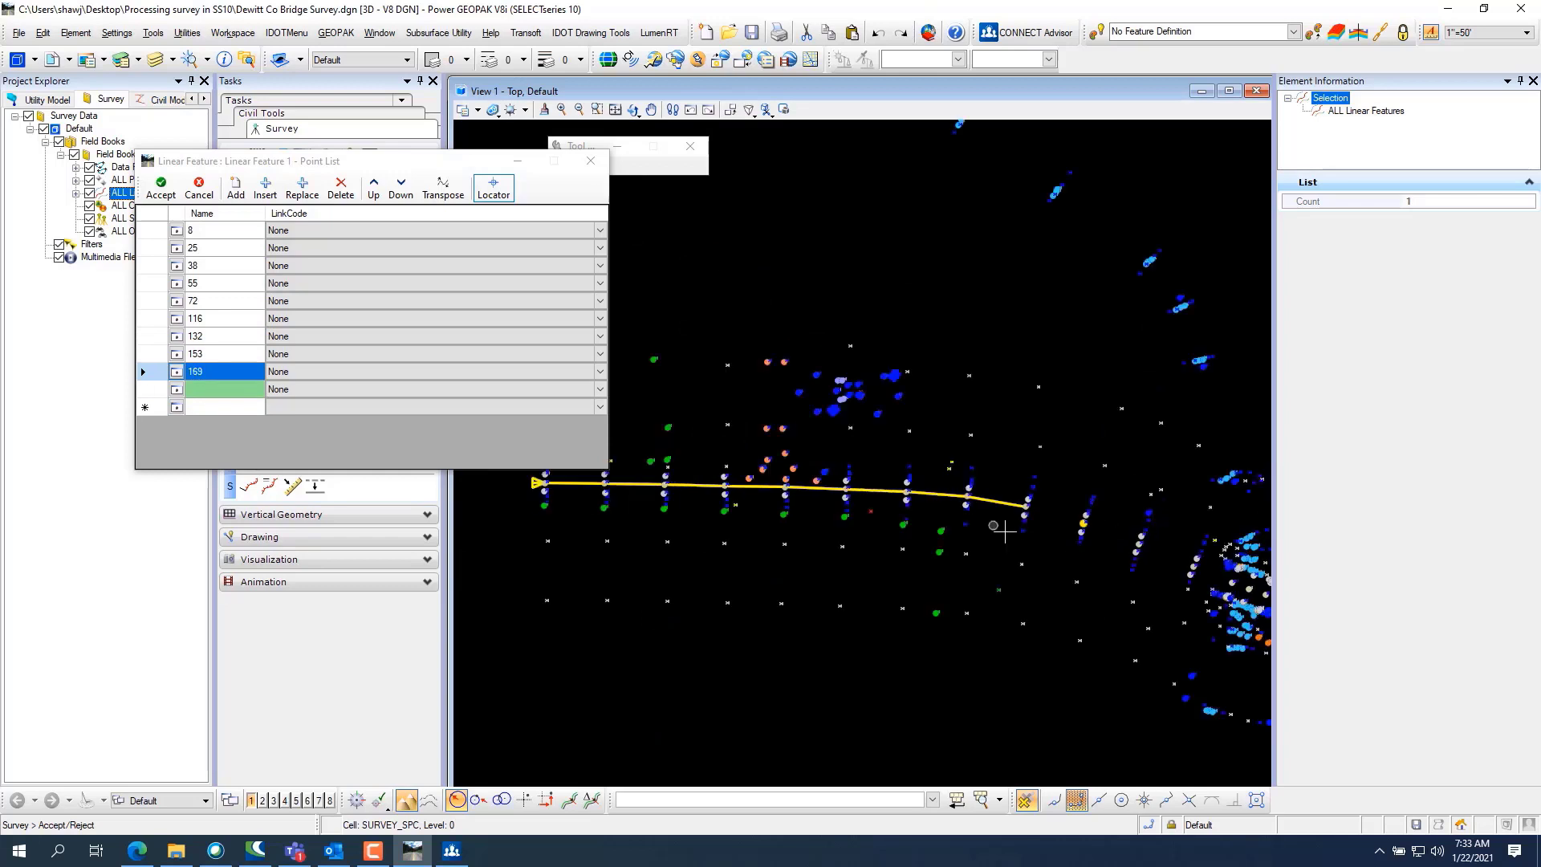
pyautogui.scroll(2, 1092, 523)
pyautogui.scroll(2, 1091, 523)
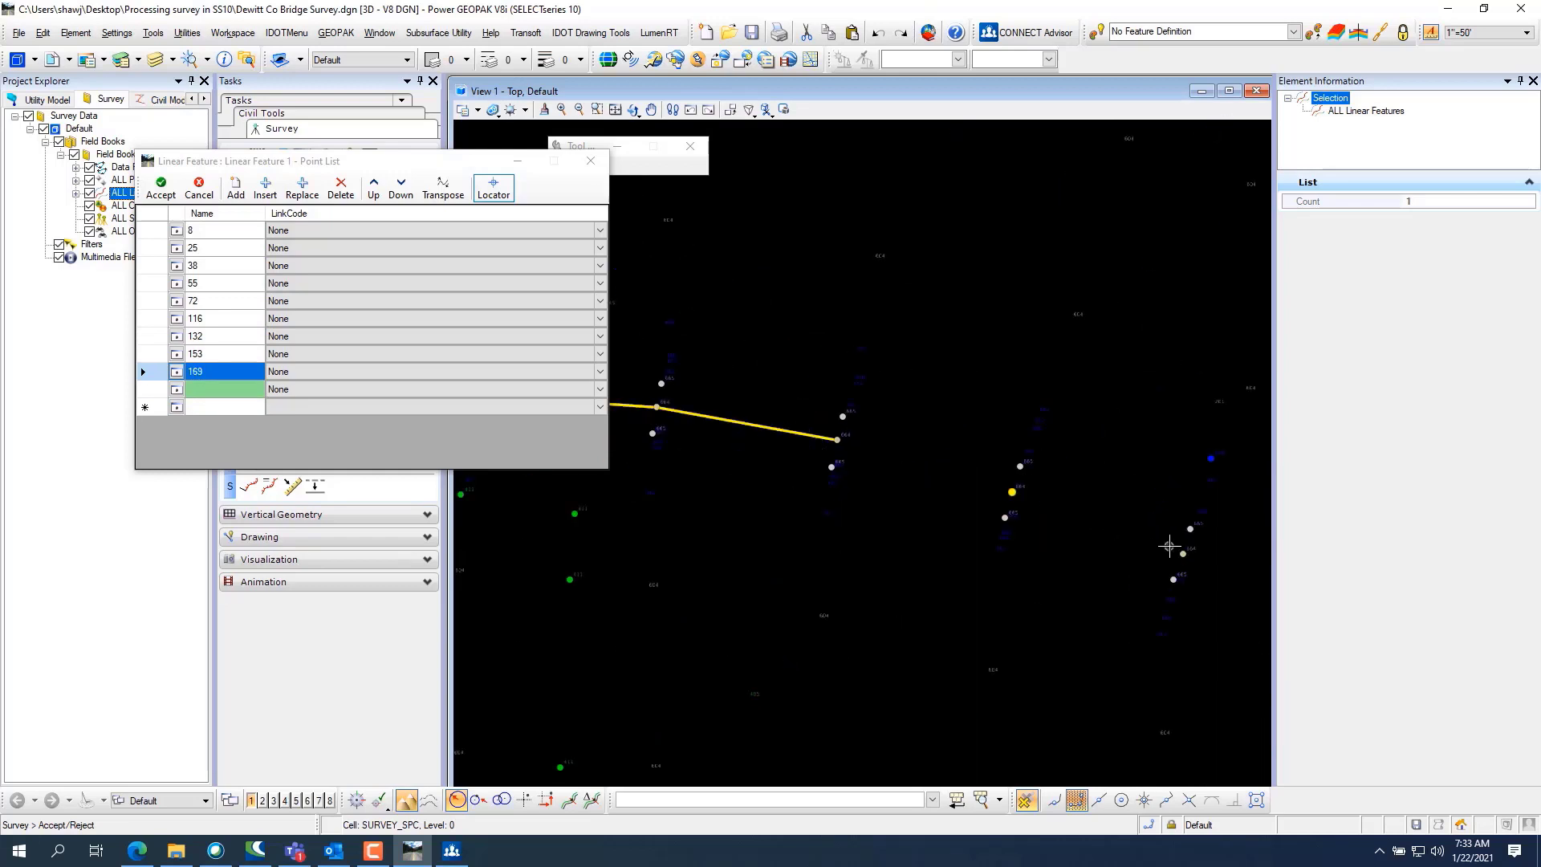
pyautogui.click(1180, 551)
pyautogui.scroll(-2, 895, 528)
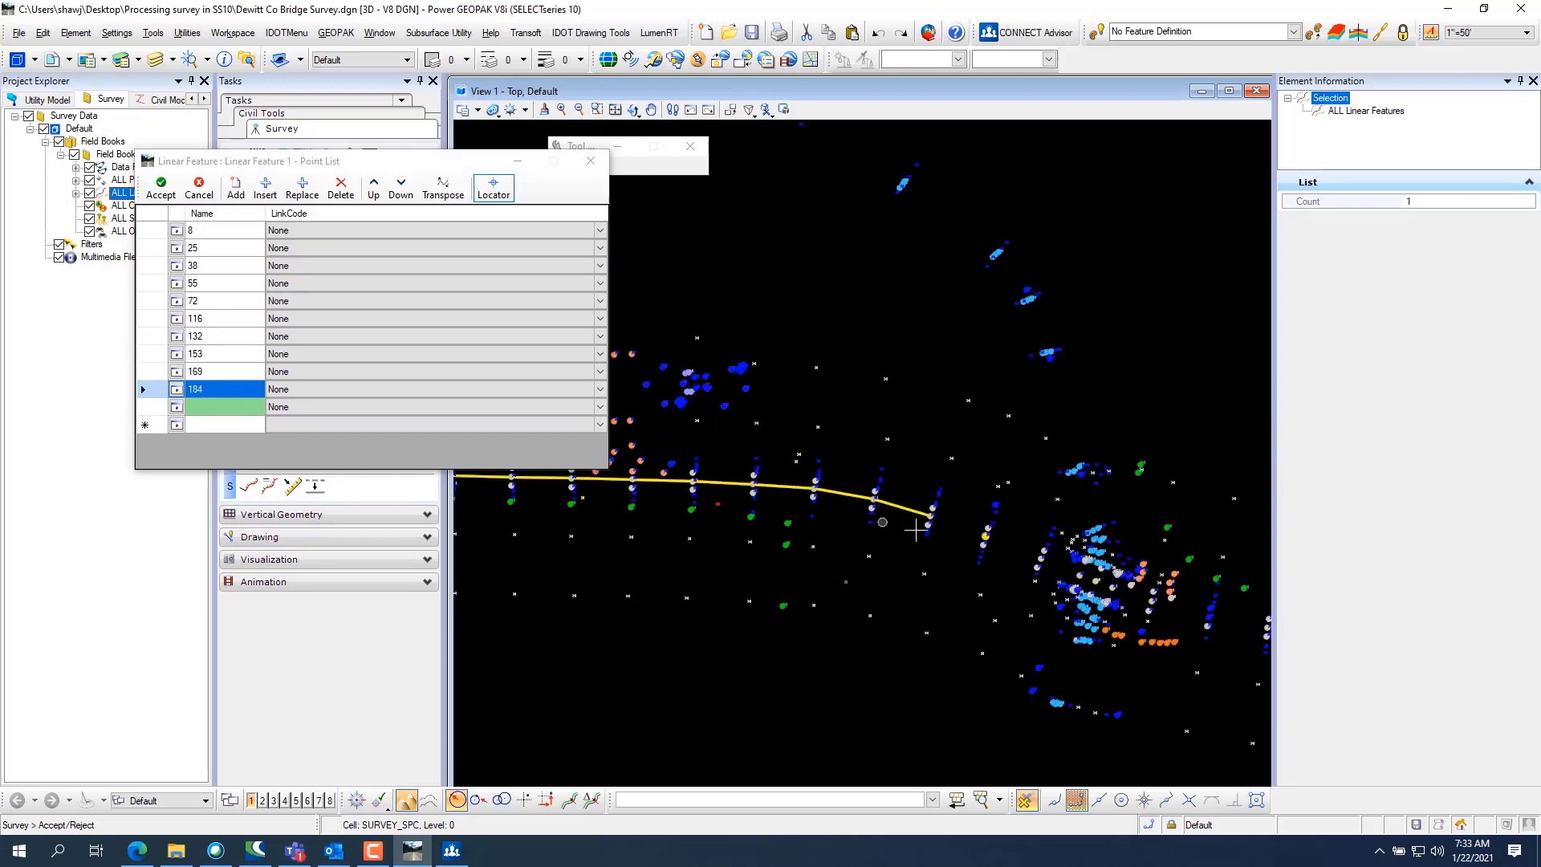
pyautogui.scroll(2, 996, 557)
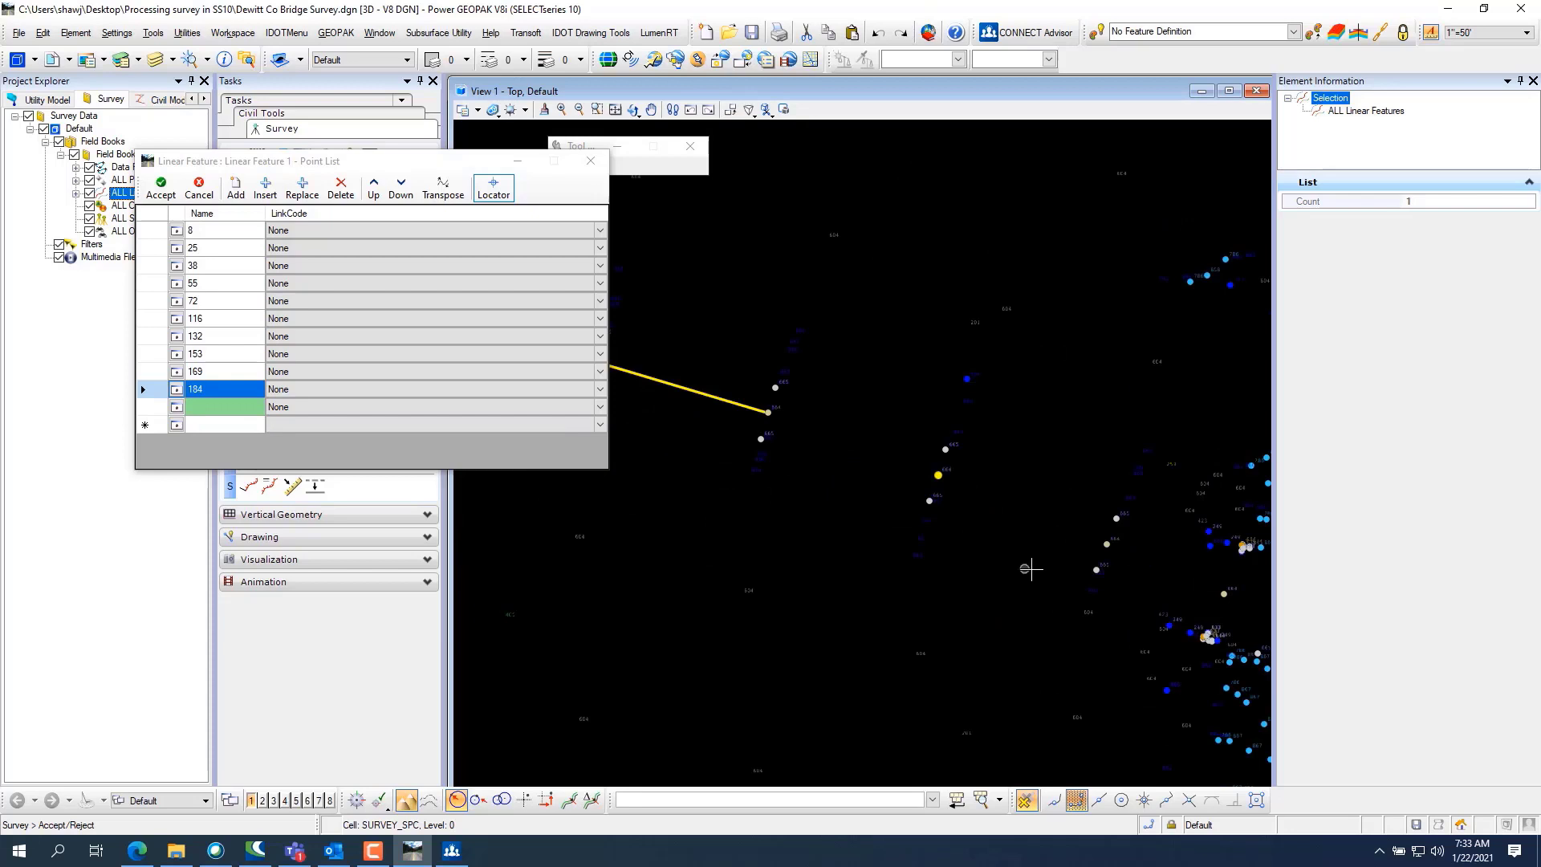
pyautogui.click(1098, 558)
pyautogui.scroll(-2, 1028, 546)
pyautogui.scroll(1, 1027, 554)
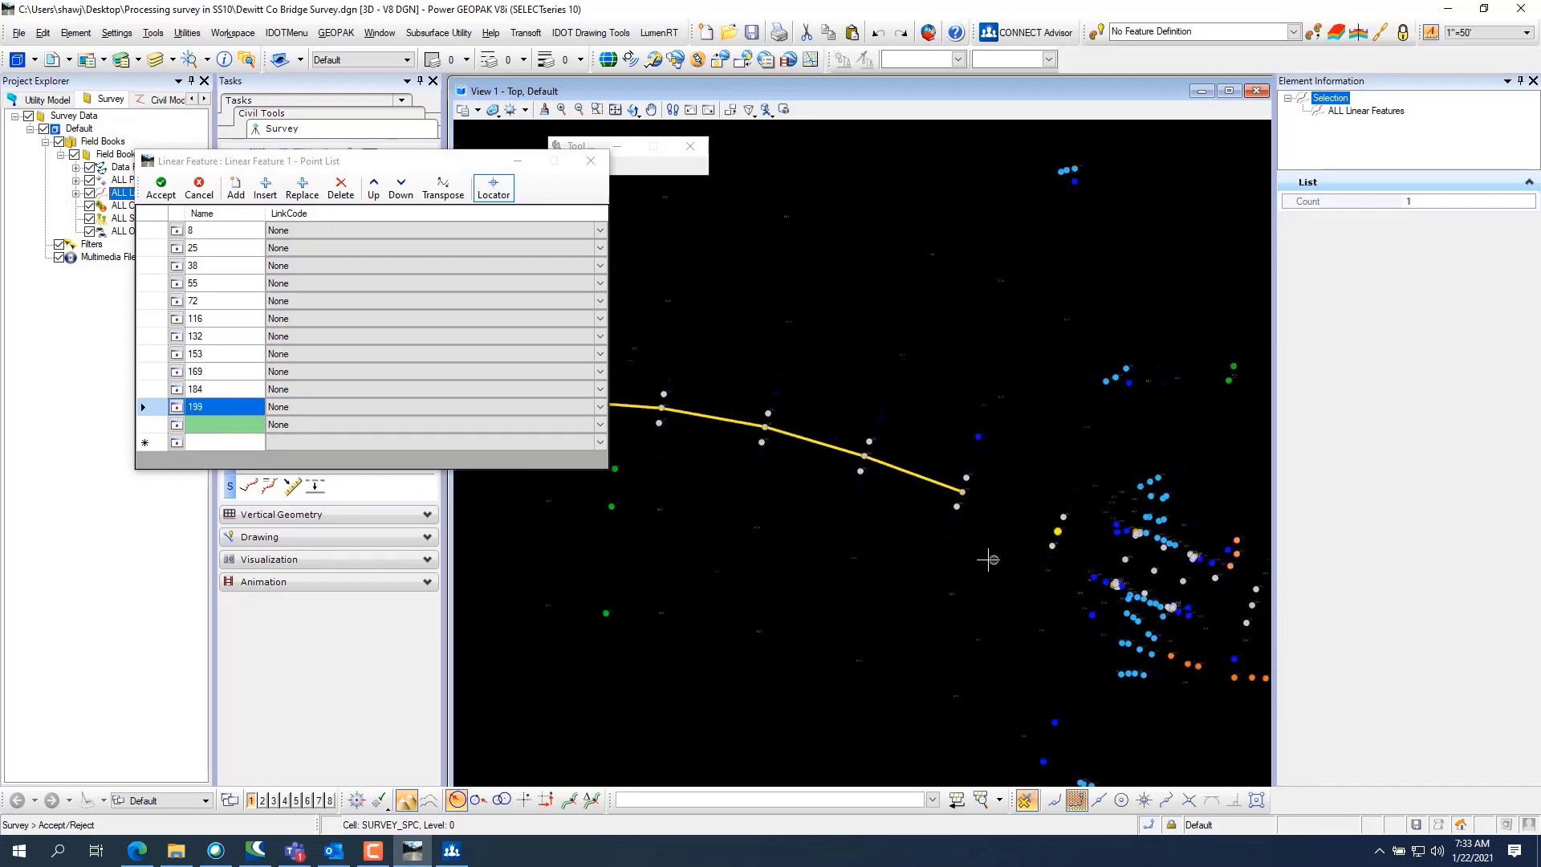
pyautogui.click(988, 560)
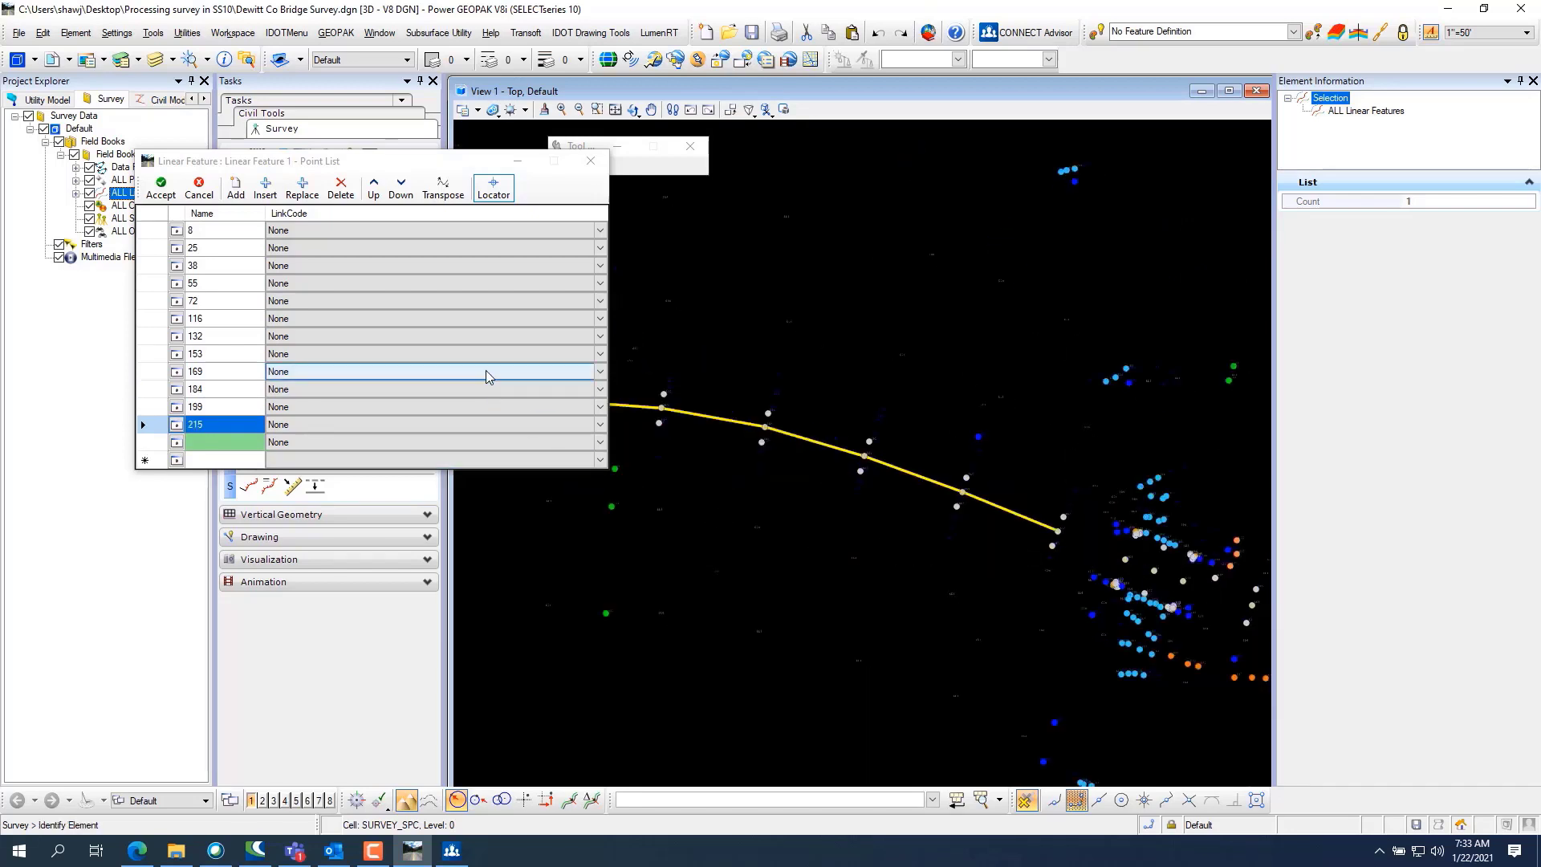
# Accept the completed point list of Linear Feature 1 to create the connected line.
pyautogui.scroll(-3, 1004, 548)
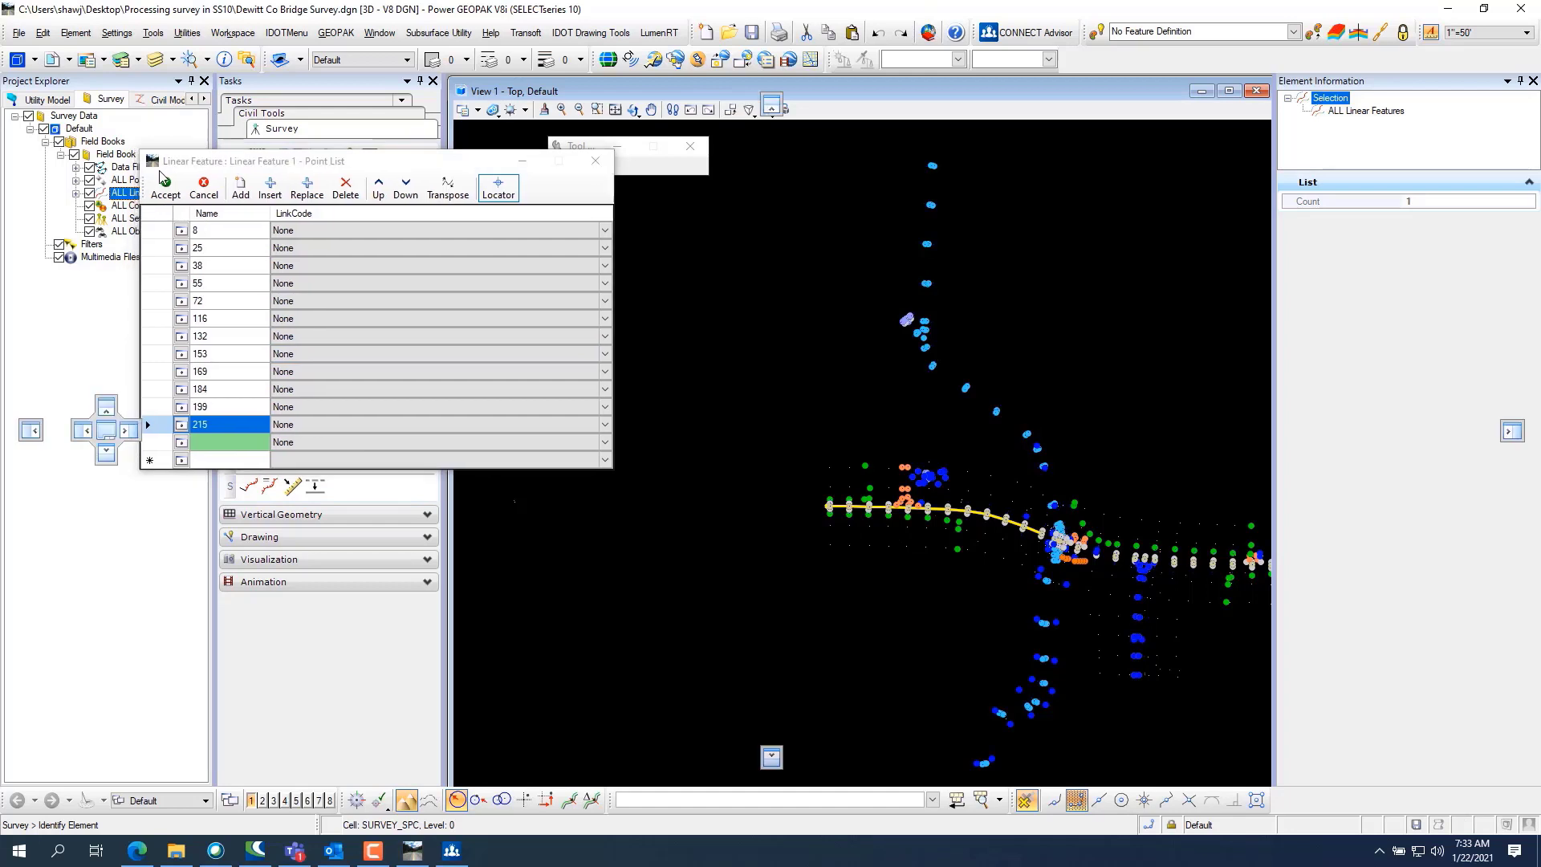
pyautogui.moveTo(157, 161); pyautogui.dragTo(488, 172)
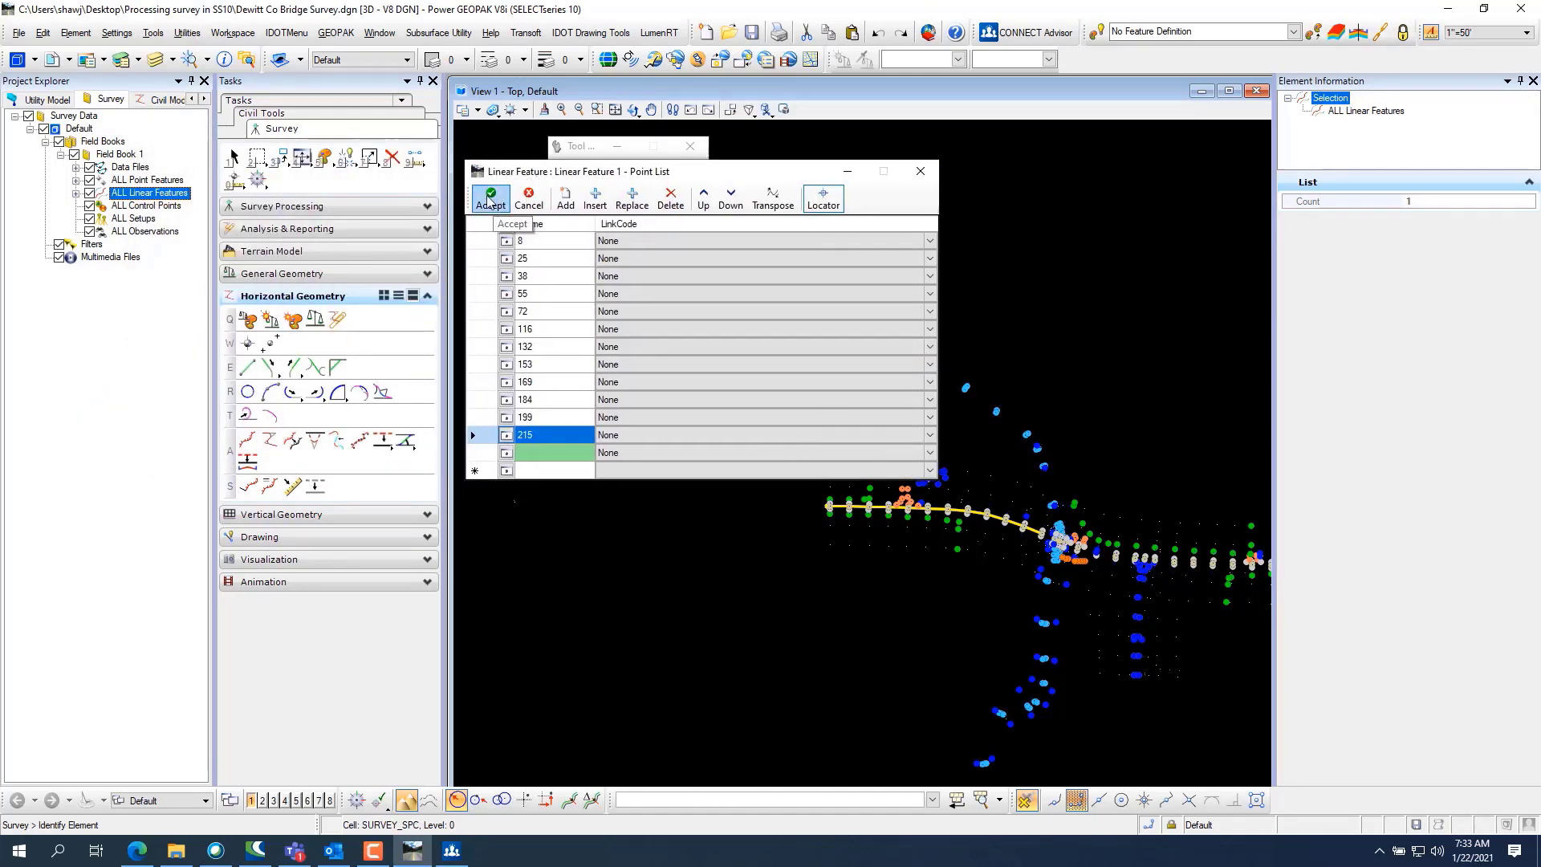
pyautogui.click(487, 200)
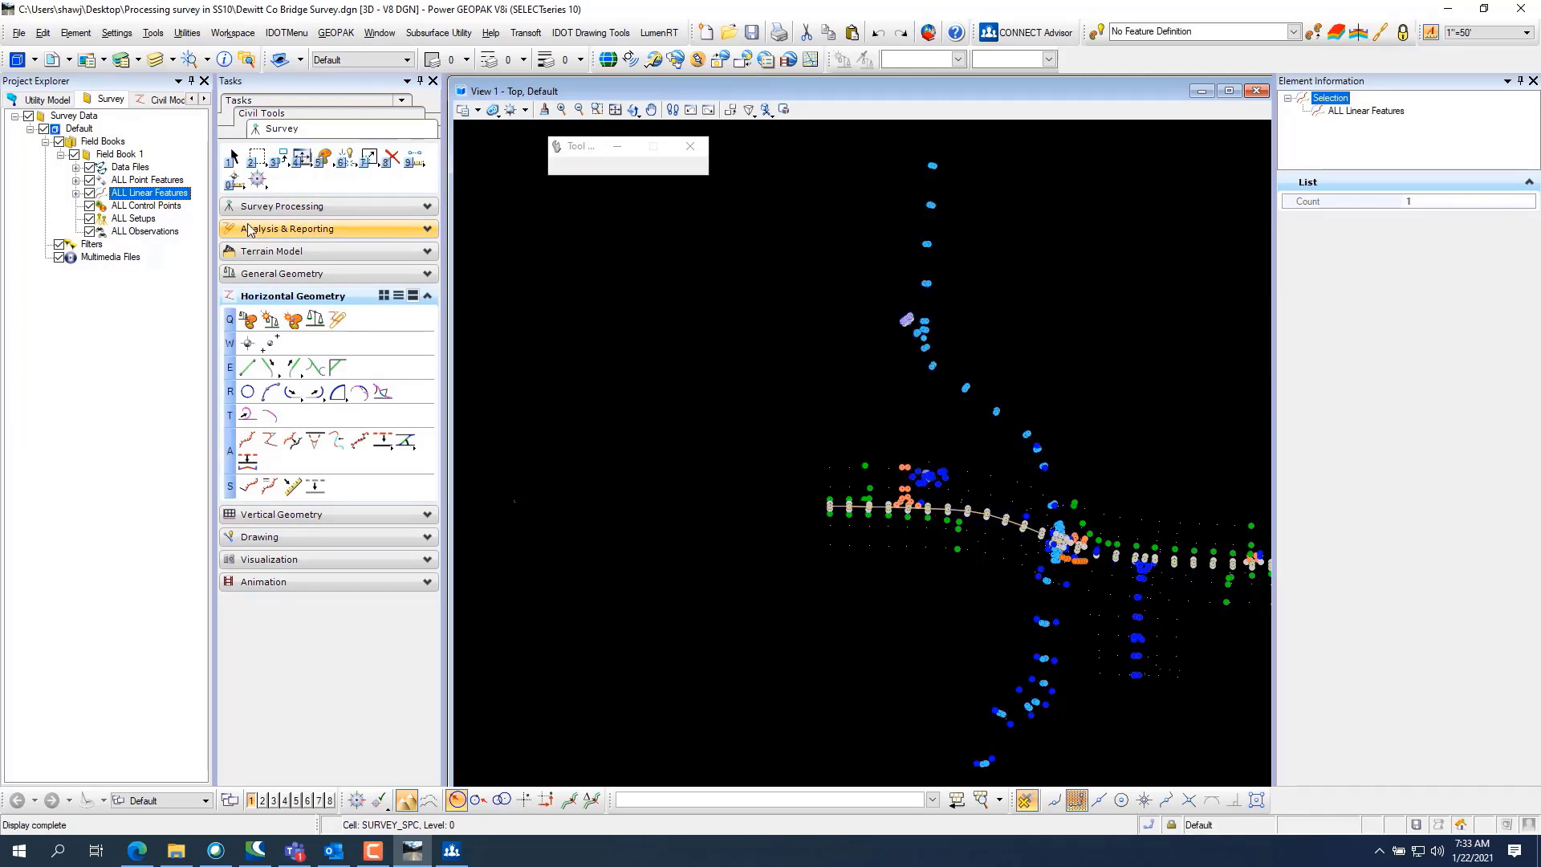
# Expand ALL Linear Features, select its DEFAULT group, and open the Survey Details for it.
pyautogui.click(76, 193)
pyautogui.click(146, 206)
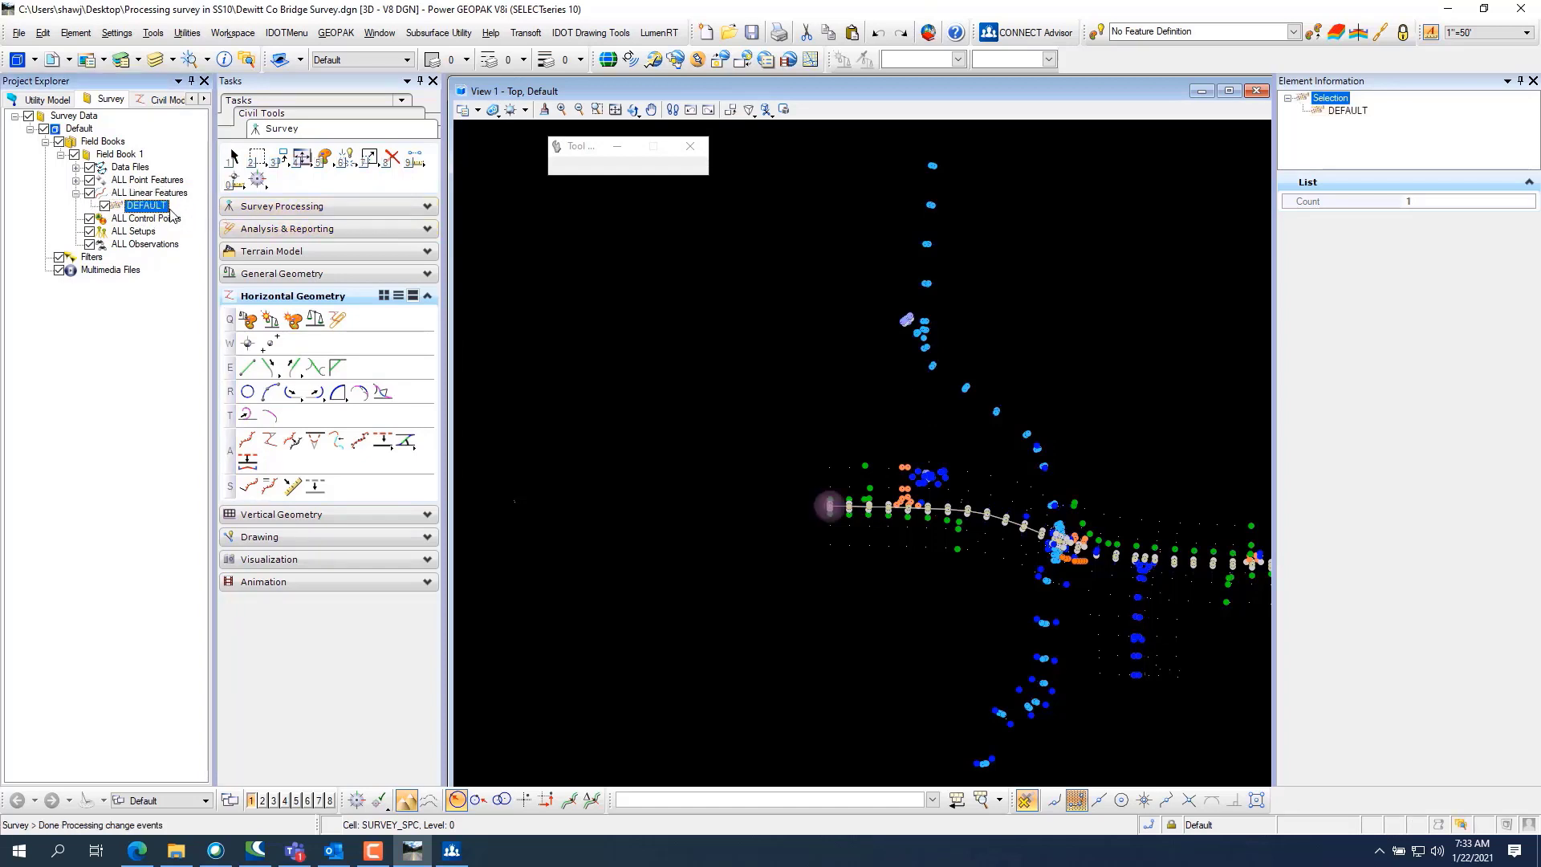
pyautogui.click(289, 297)
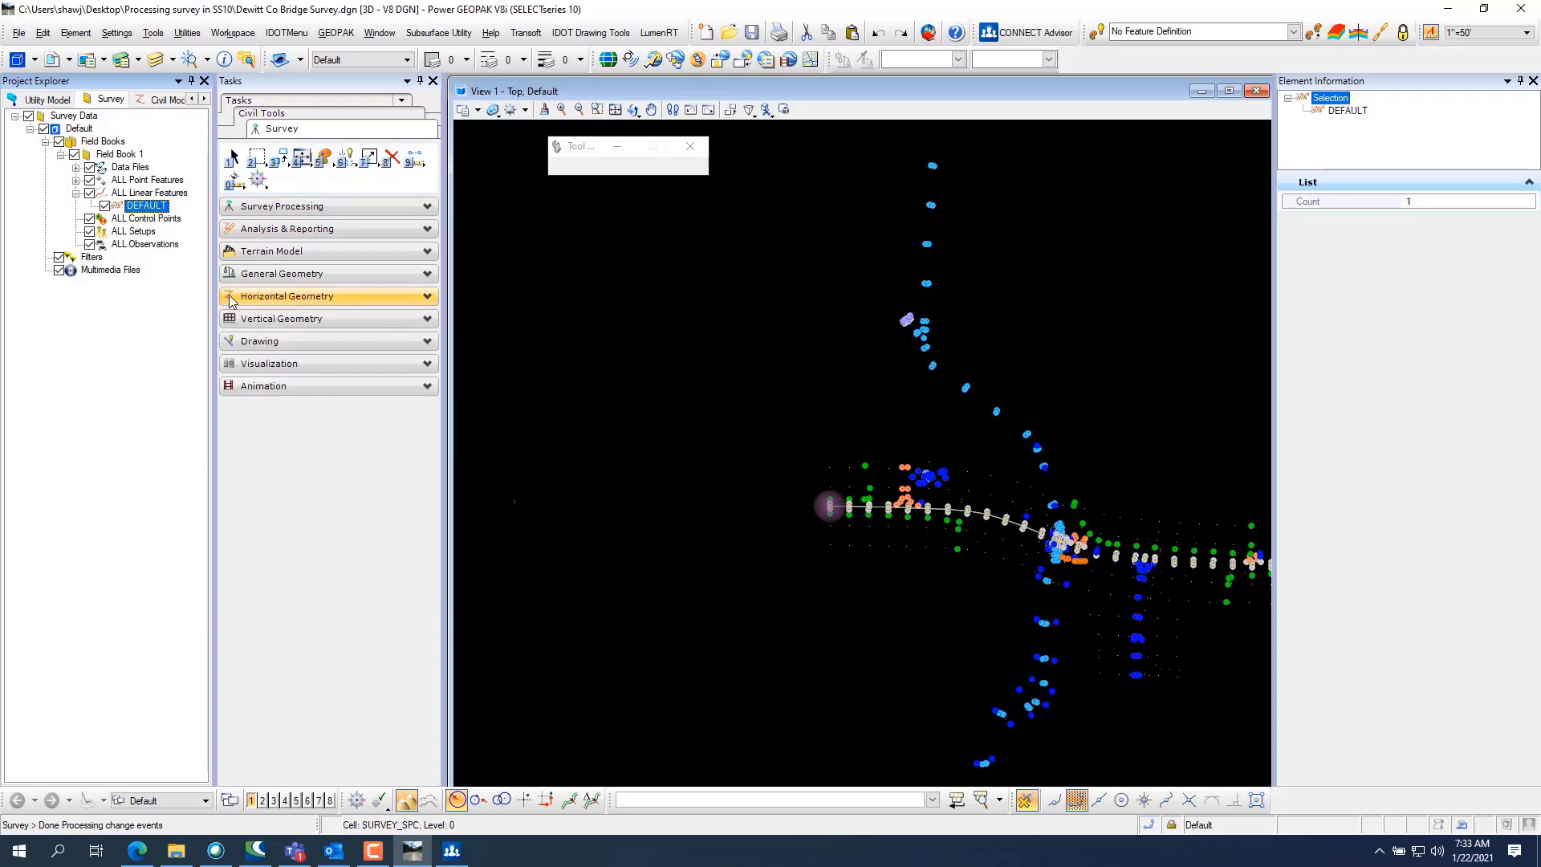
pyautogui.click(277, 206)
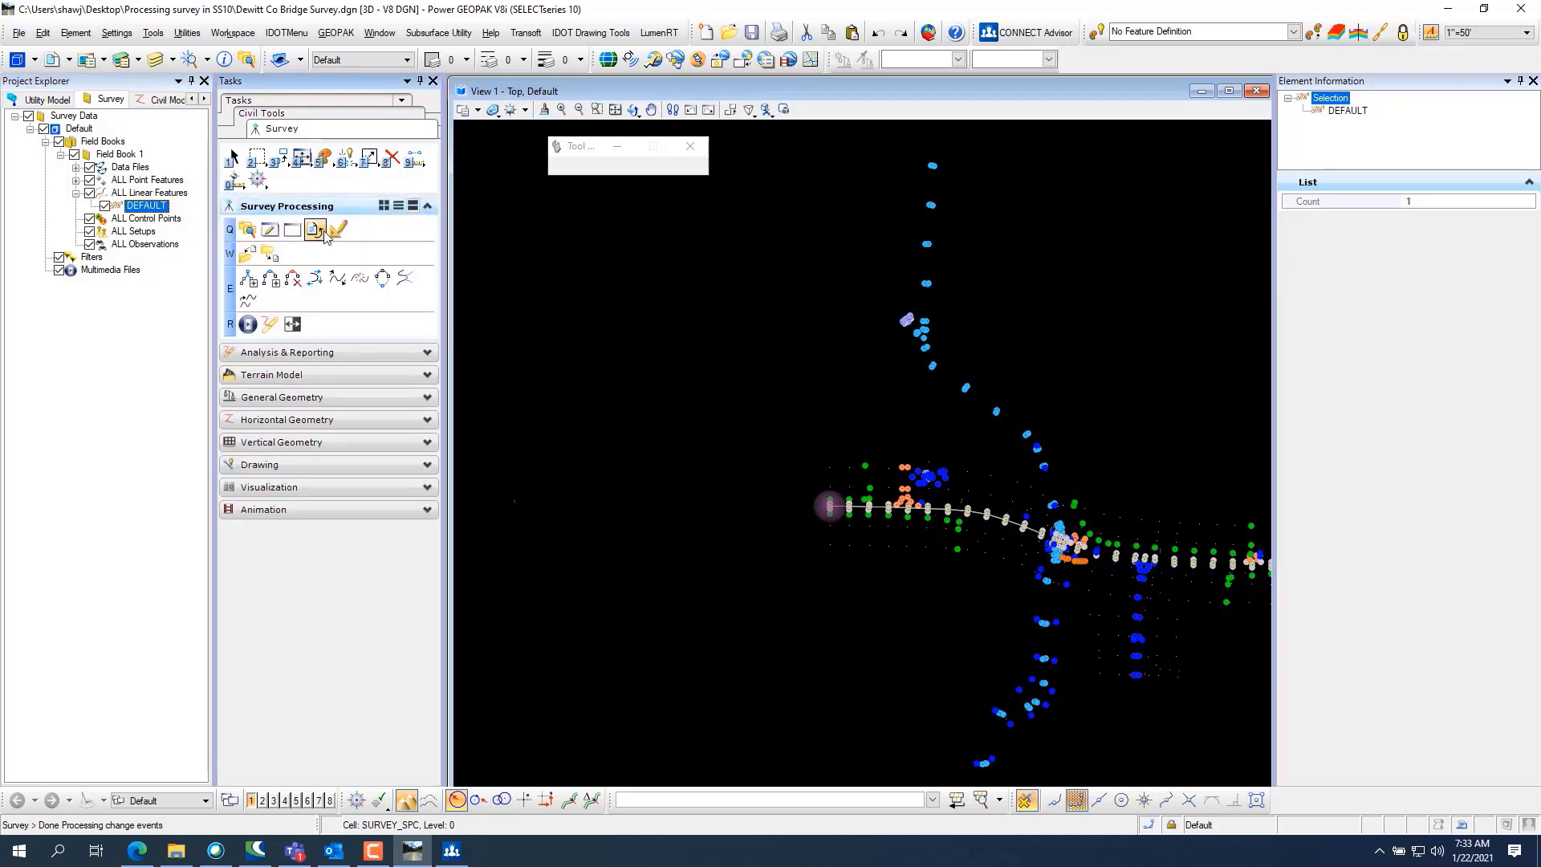
pyautogui.click(271, 231)
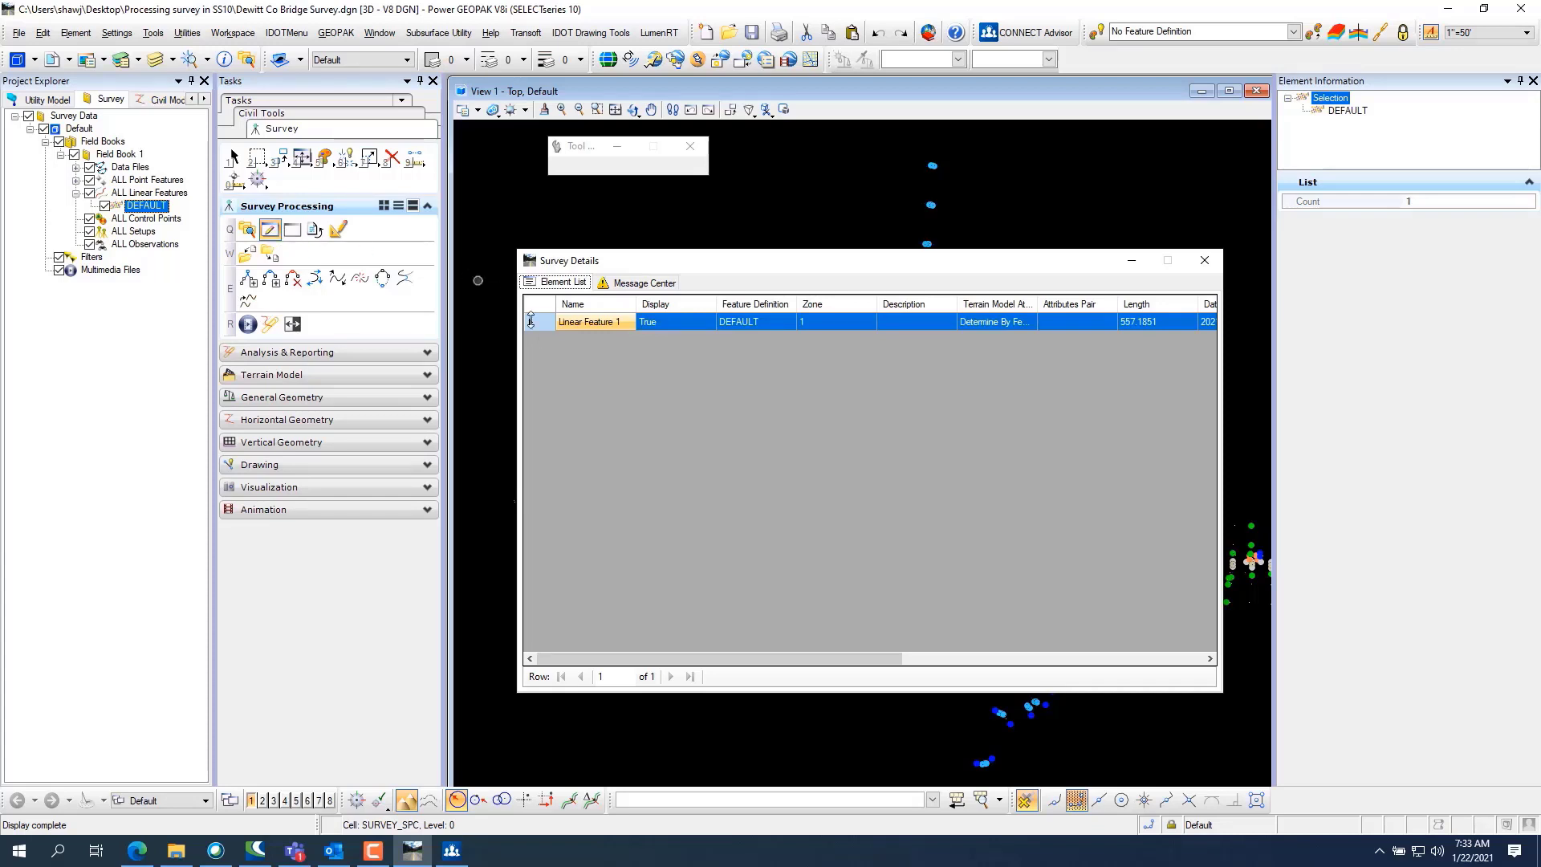
# Open the Feature Definition value of Linear Feature 1 for editing from the Survey Details element list.
pyautogui.click(755, 324)
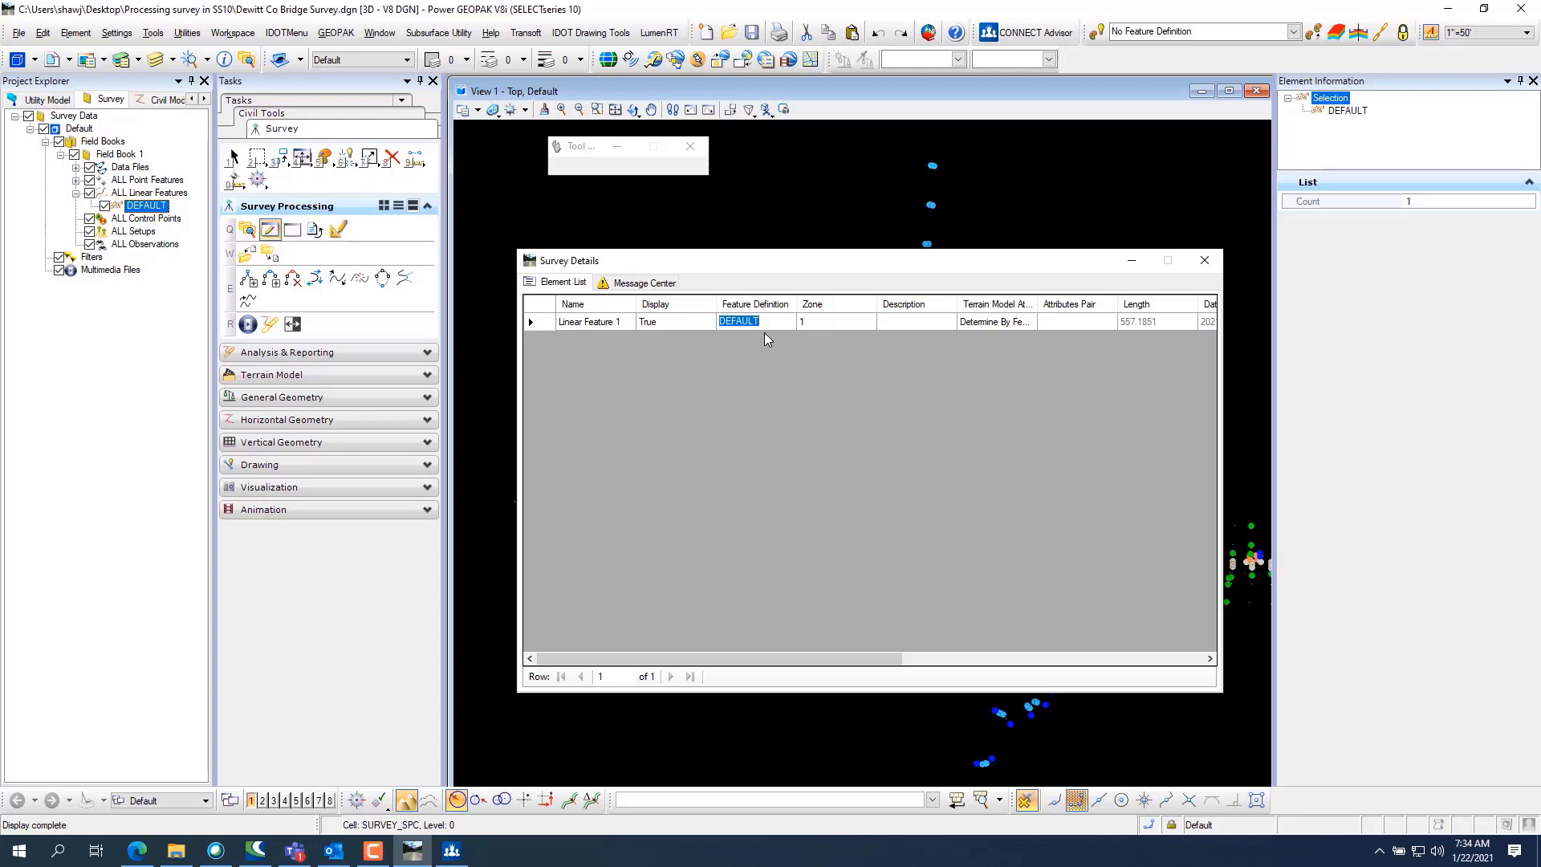
pyautogui.rightClick(763, 314)
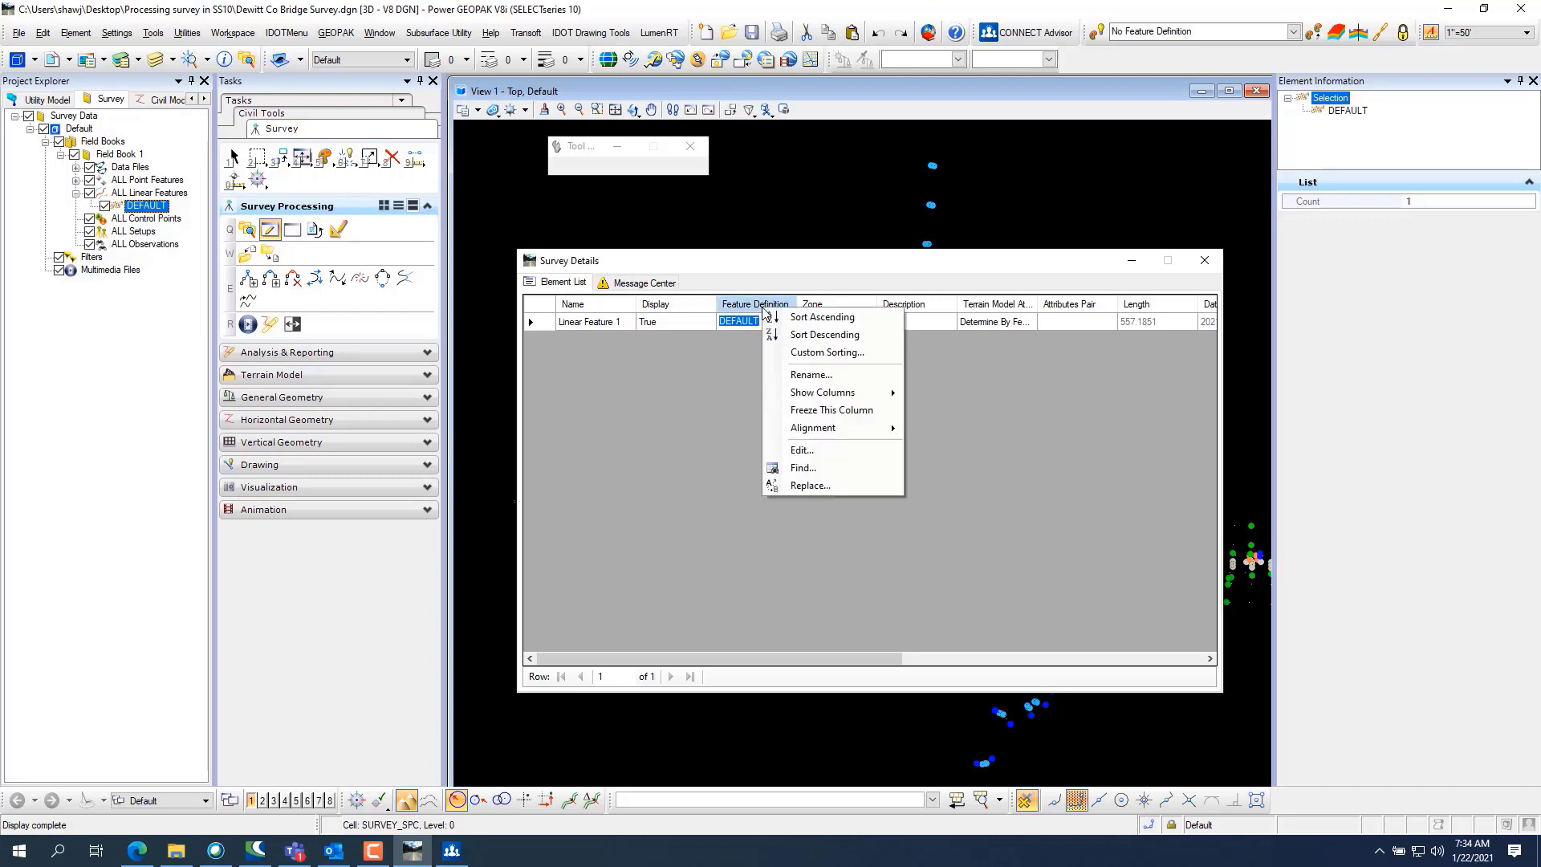
pyautogui.click(795, 450)
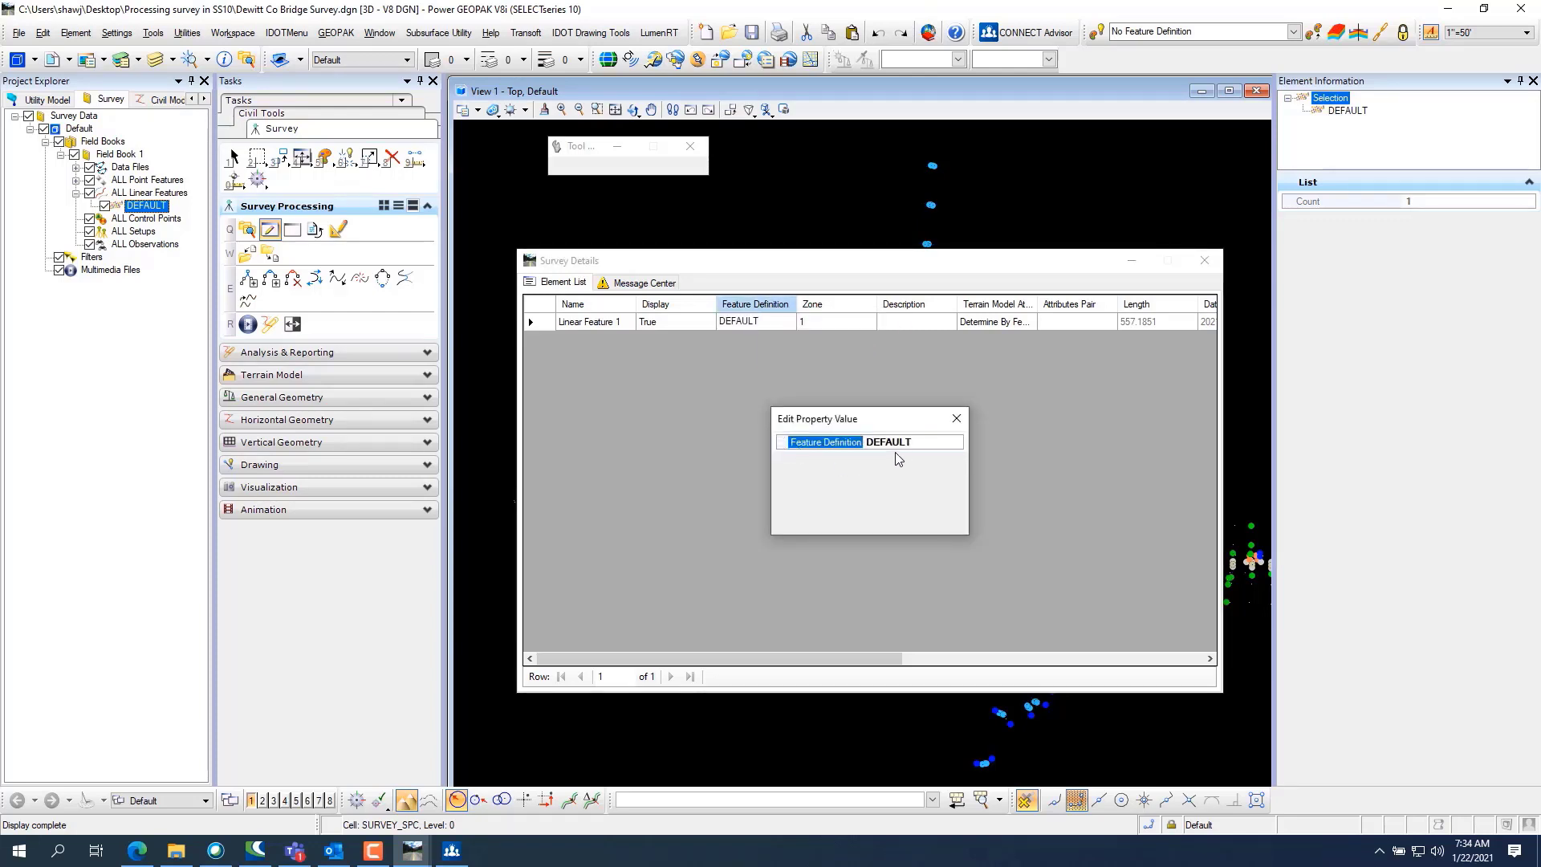
pyautogui.doubleClick(928, 441)
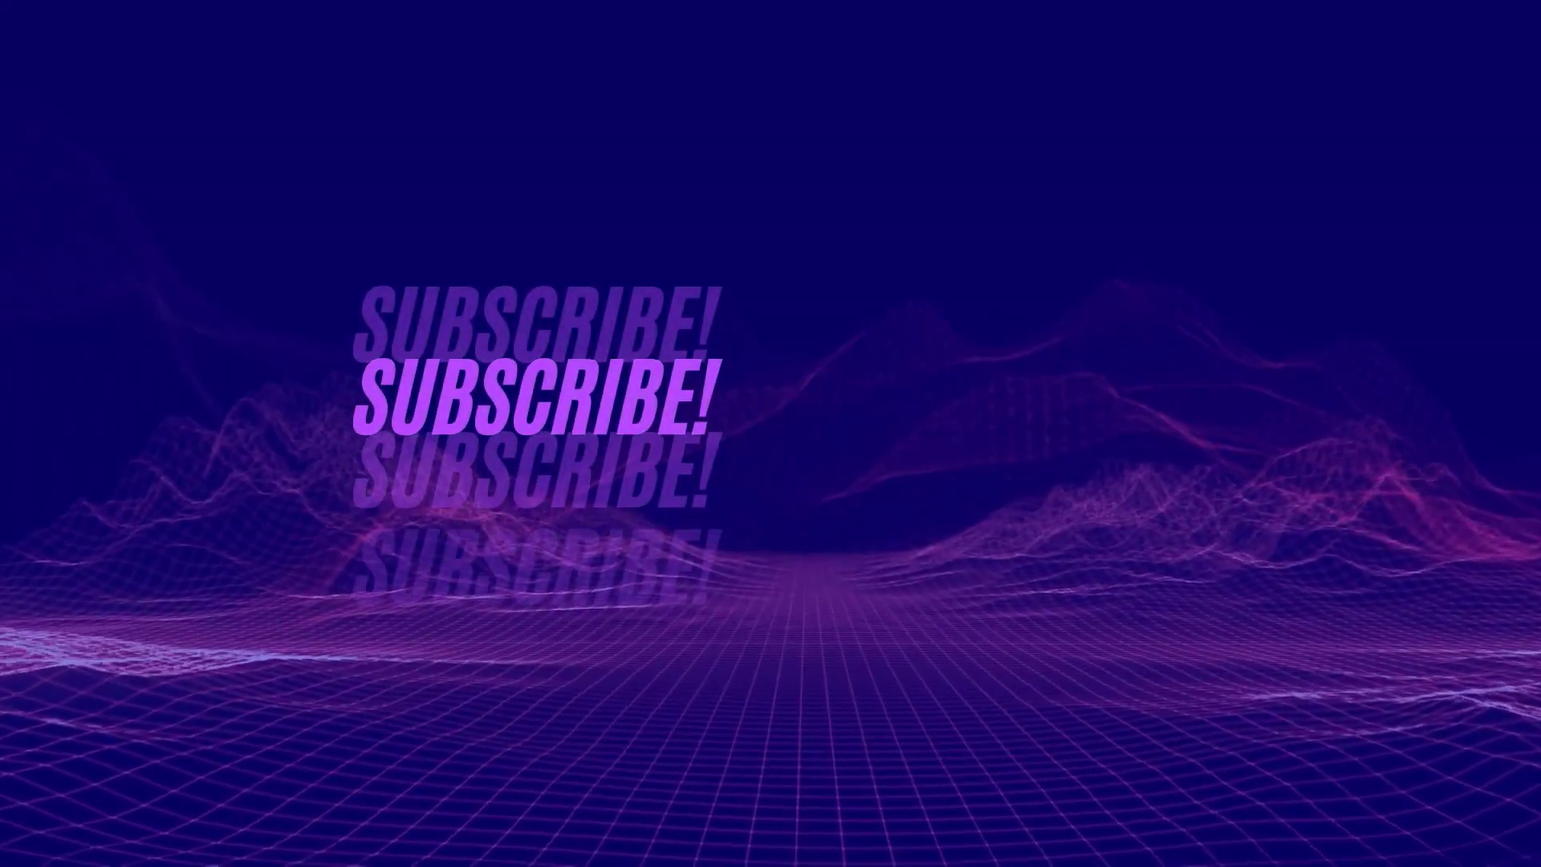